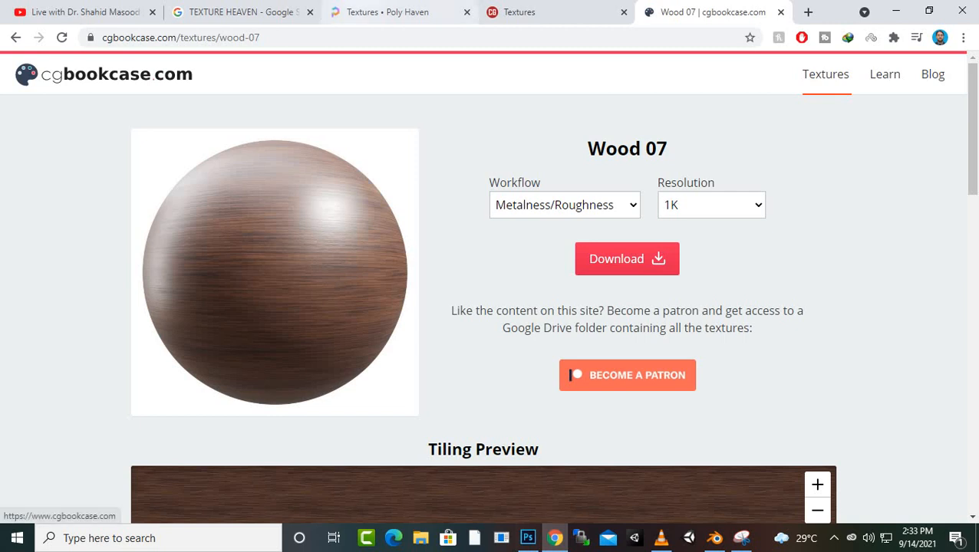
# Open the full cgbookcase texture library, then look over the CGTricks and Poly Haven texture pages
pyautogui.scroll(-4, 484, 288)
pyautogui.scroll(4, 483, 288)
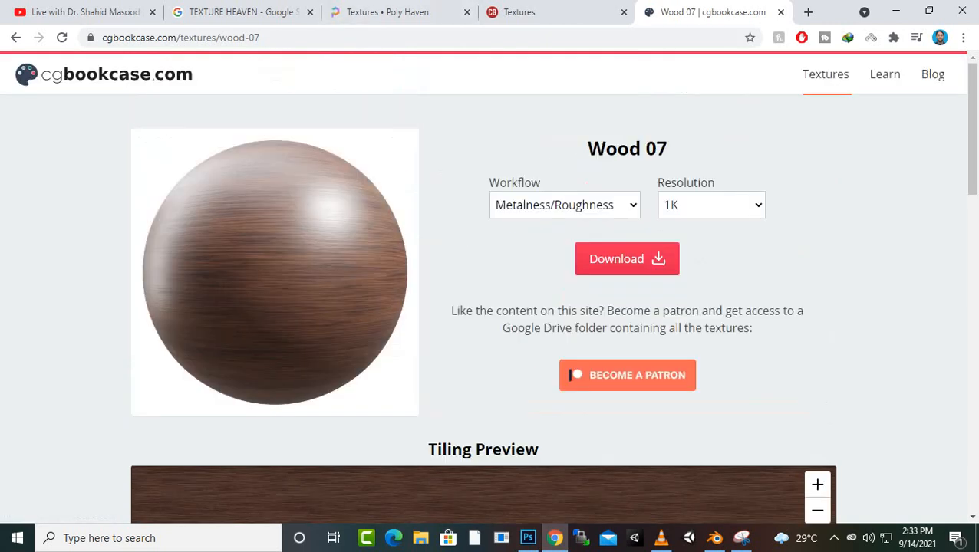
pyautogui.click(826, 73)
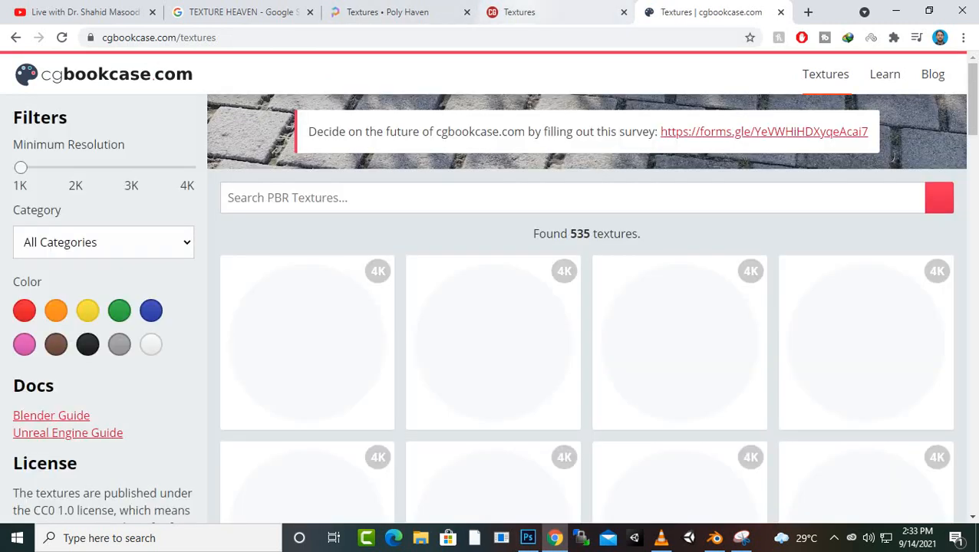
pyautogui.click(529, 12)
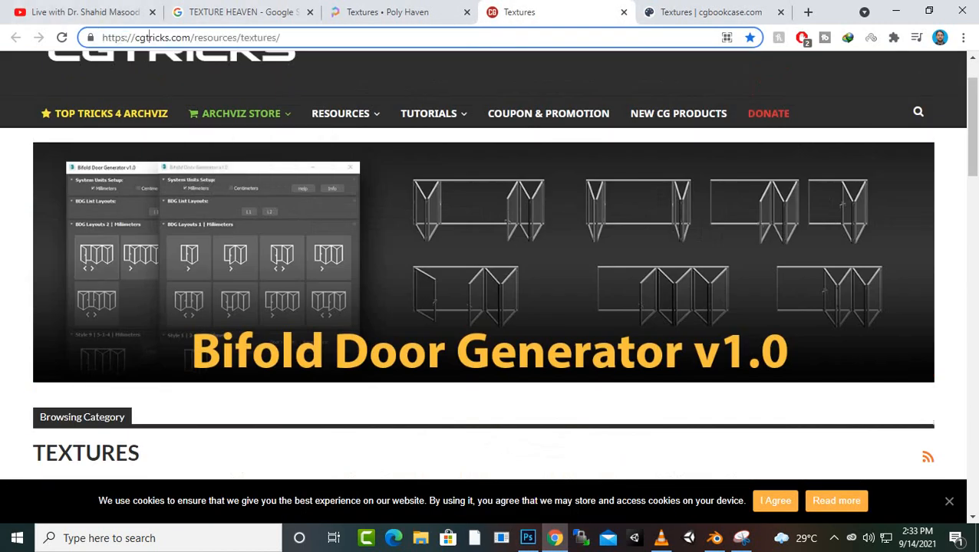
pyautogui.click(387, 12)
pyautogui.click(222, 37)
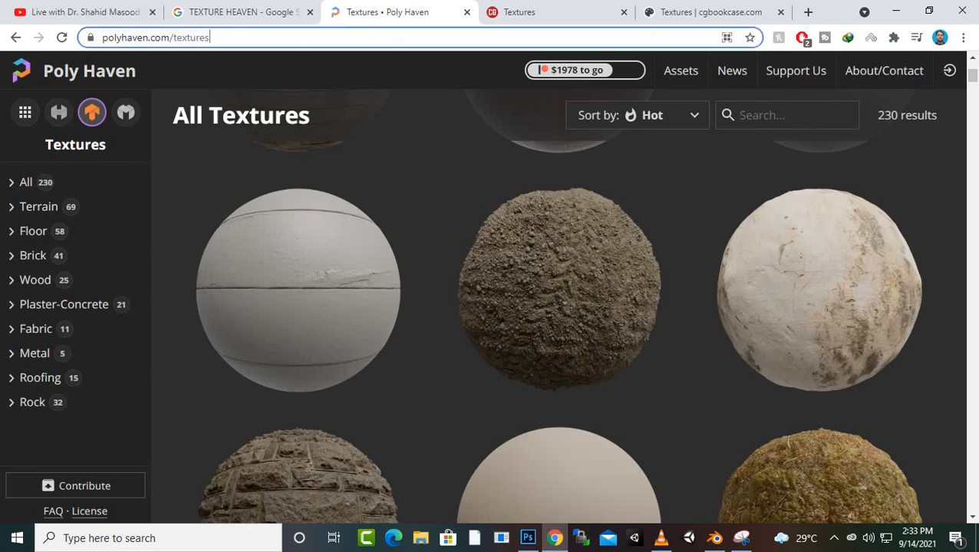
pyautogui.scroll(-5, 558, 307)
# Filter the cgbookcase texture library to the Marble category and open the Marble 04 texture page
pyautogui.click(711, 12)
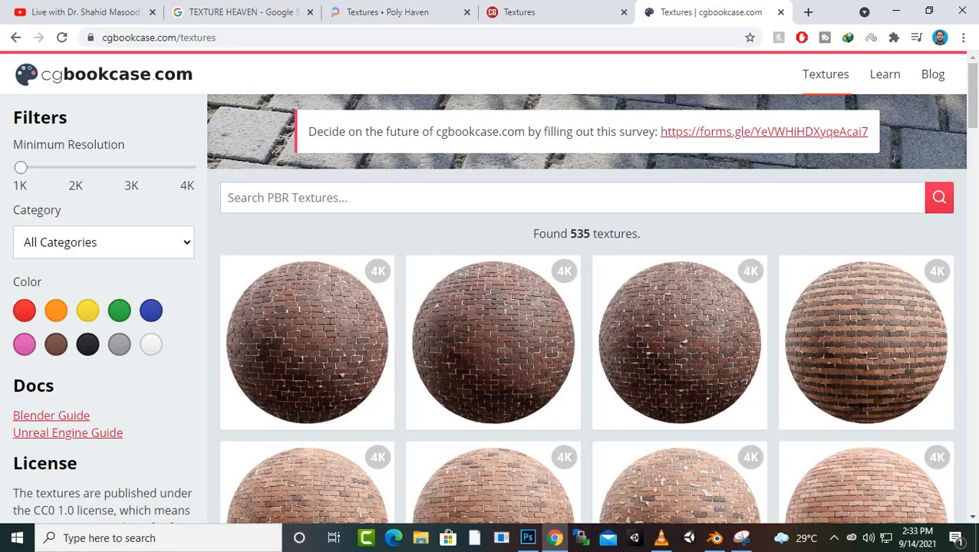
pyautogui.click(104, 243)
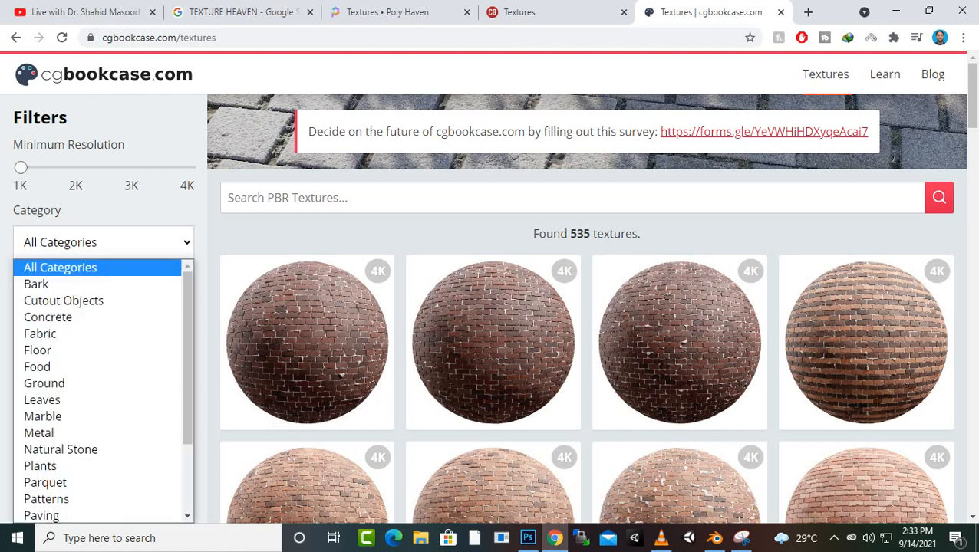
pyautogui.click(77, 415)
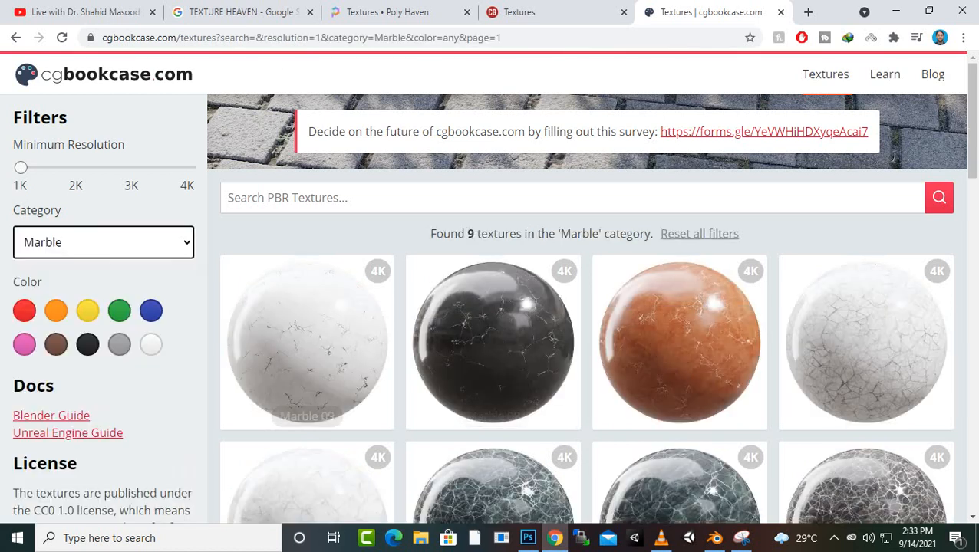
pyautogui.scroll(-3, 307, 345)
pyautogui.click(493, 315)
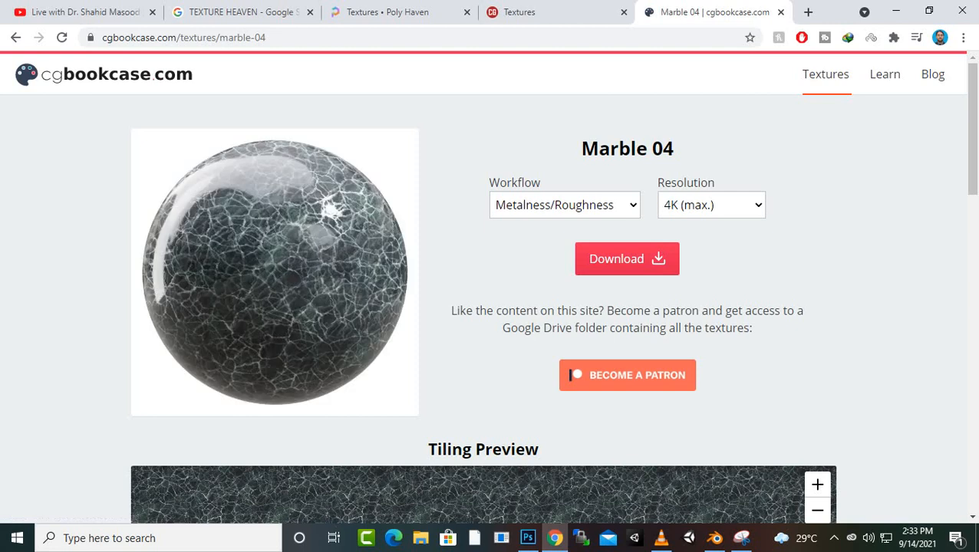
# Download the Marble 04 texture at 1K resolution with the Metalness/Roughness workflow
pyautogui.click(565, 205)
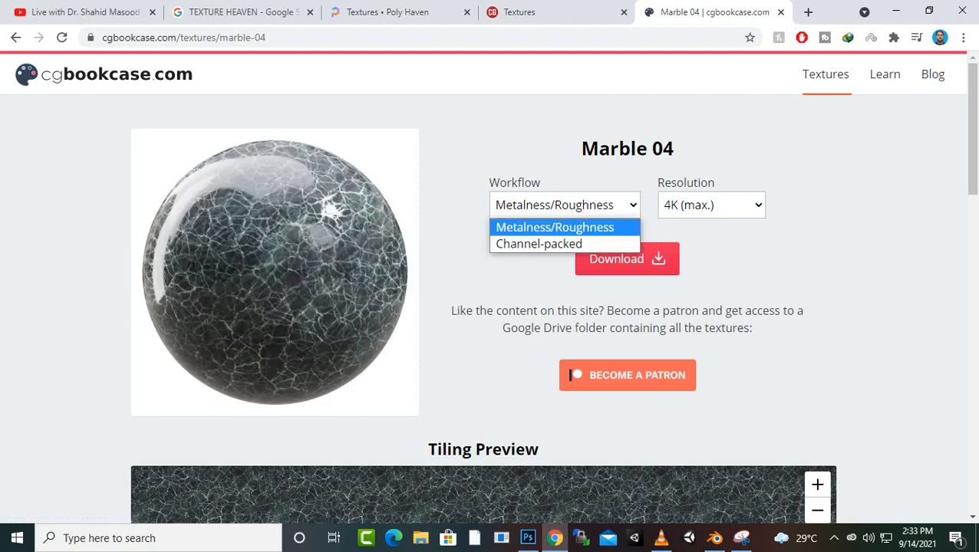
pyautogui.click(867, 230)
pyautogui.click(711, 205)
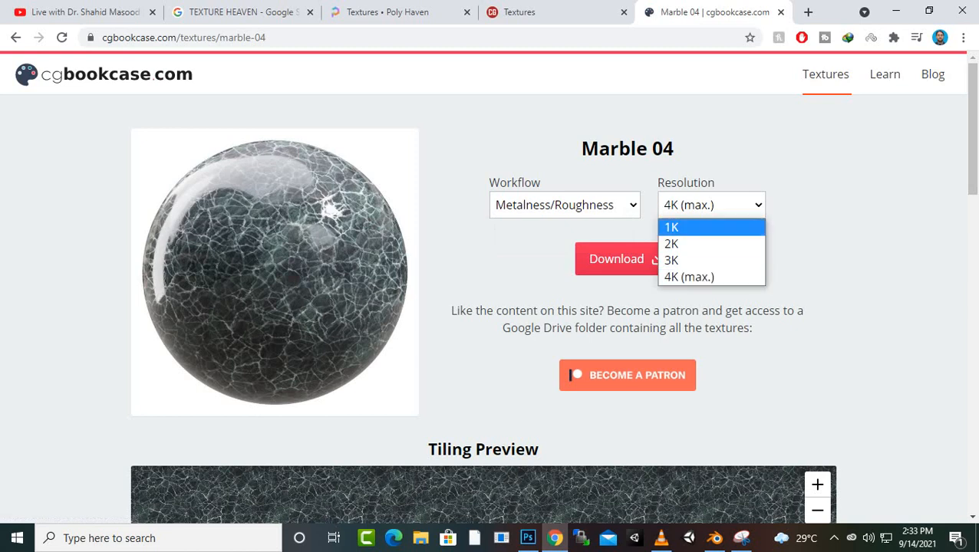
pyautogui.click(707, 227)
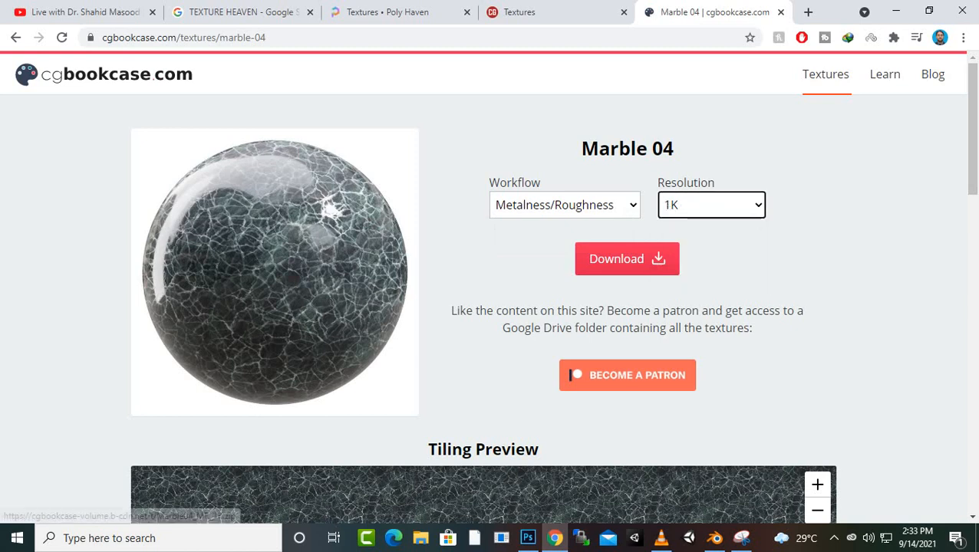
pyautogui.click(627, 259)
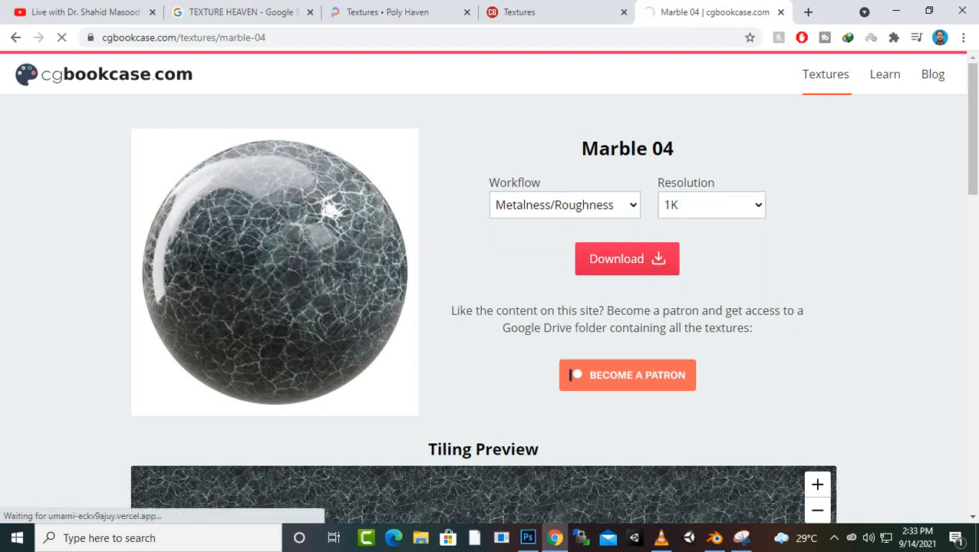
pyautogui.click(484, 332)
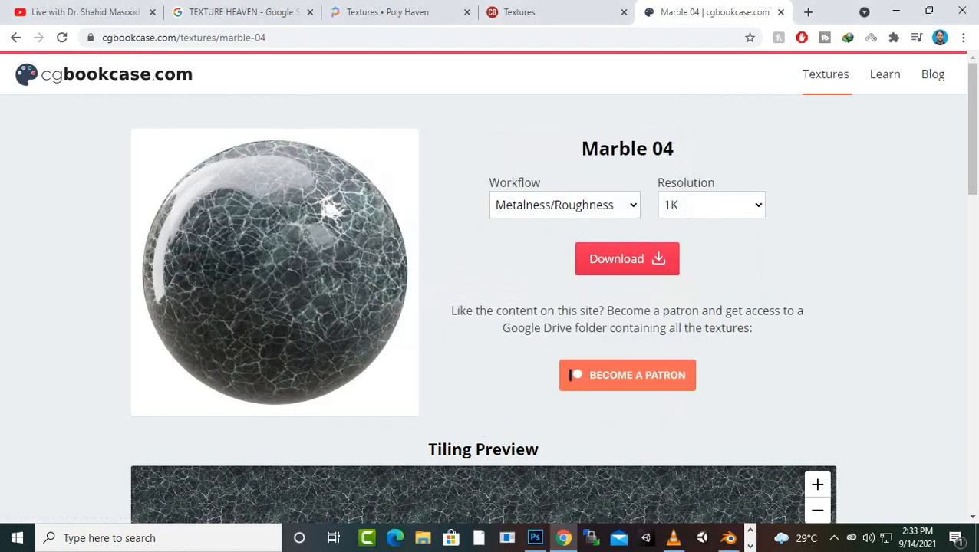
# Examine the tiling preview and the available texture maps on the Marble 04 page
pyautogui.scroll(-8, 490, 288)
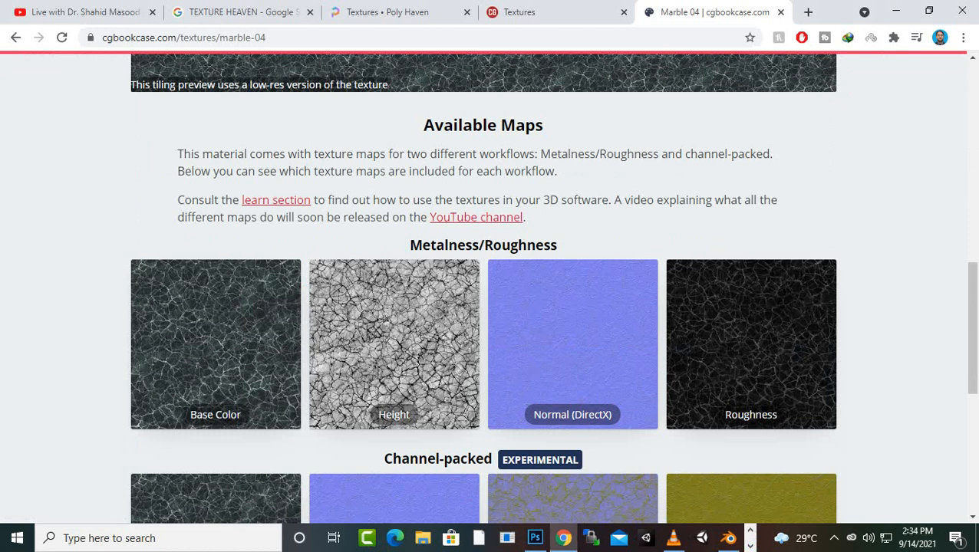
pyautogui.scroll(-1, 489, 288)
pyautogui.scroll(7, 490, 288)
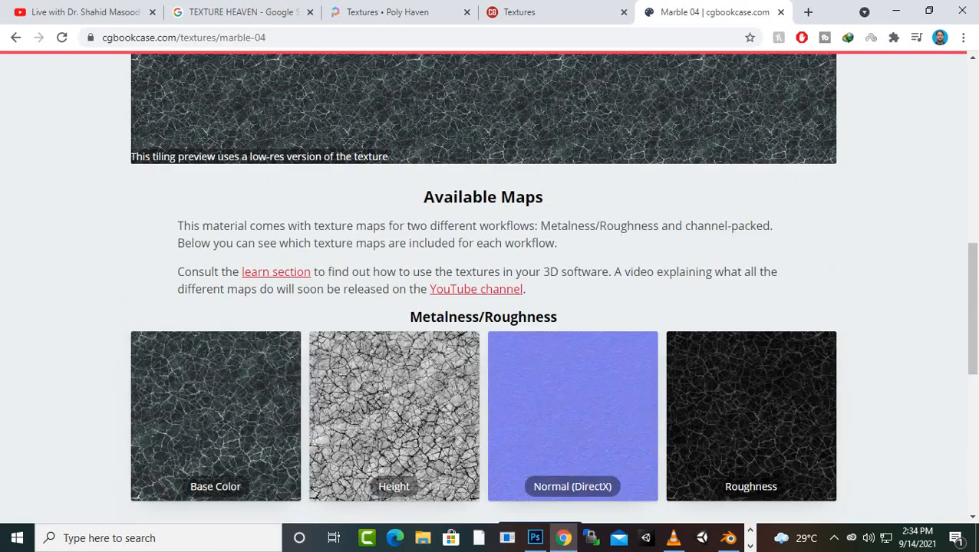
pyautogui.scroll(2, 627, 231)
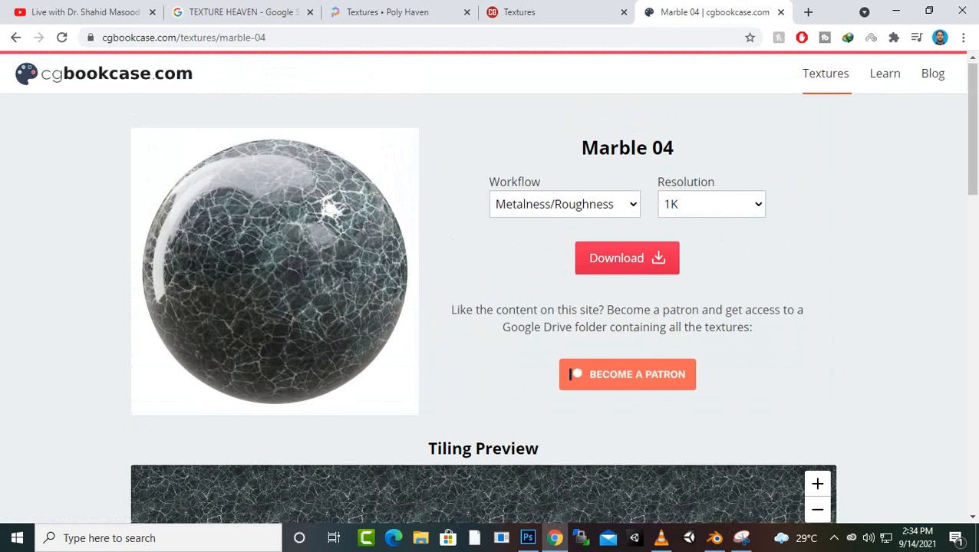
pyautogui.scroll(-10, 490, 288)
pyautogui.scroll(7, 489, 287)
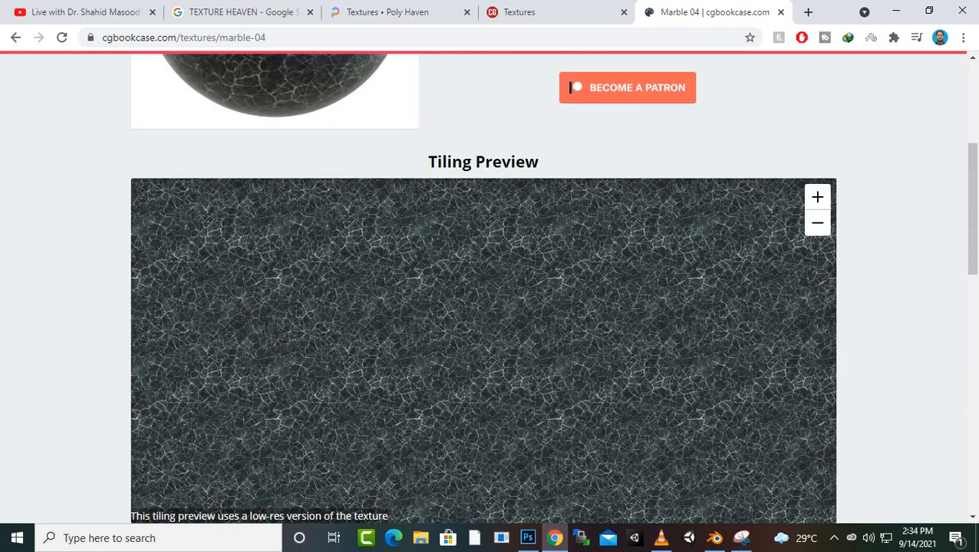
# Switch to Blender and widen the file browser area of the Shading workspace
pyautogui.click(543, 13)
pyautogui.click(896, 11)
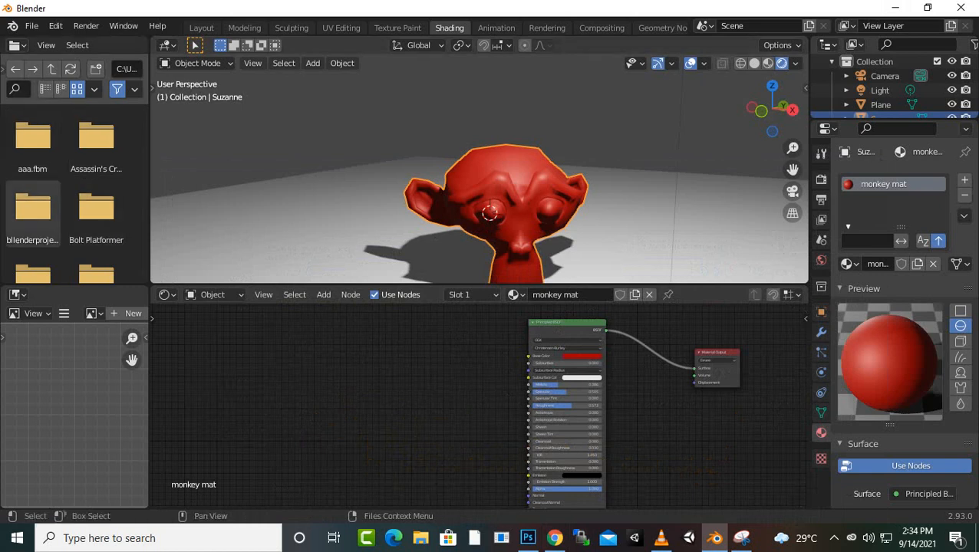
pyautogui.scroll(-6, 33, 215)
pyautogui.scroll(6, 96, 215)
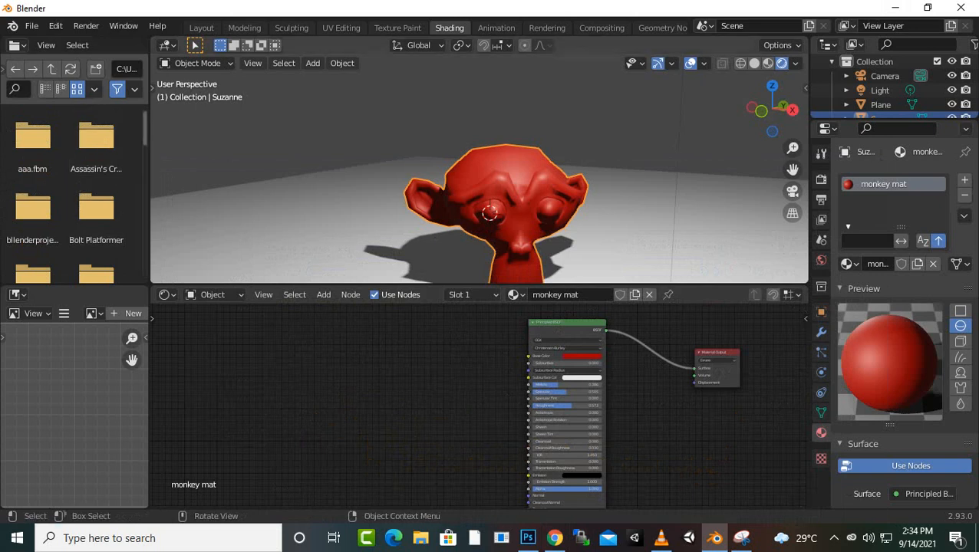
pyautogui.moveTo(150, 169); pyautogui.dragTo(292, 168)
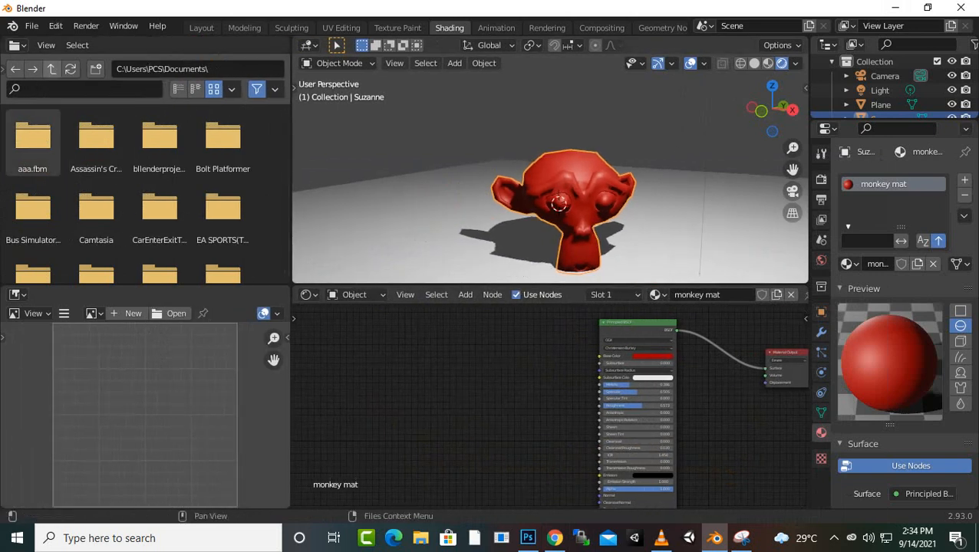
# Go up the folder tree from Documents to the C:\ root and look through its folders
pyautogui.click(51, 69)
pyautogui.click(51, 69)
pyautogui.click(52, 69)
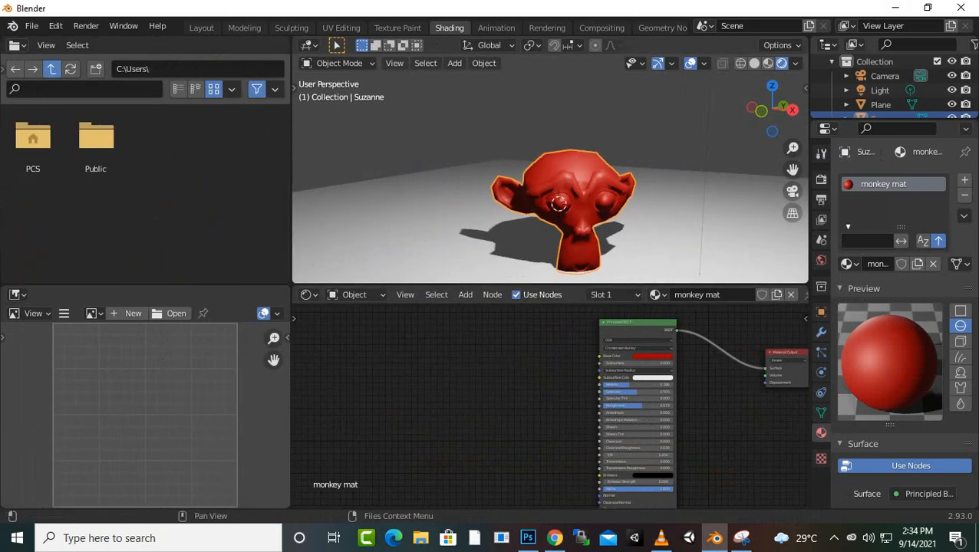
pyautogui.click(52, 69)
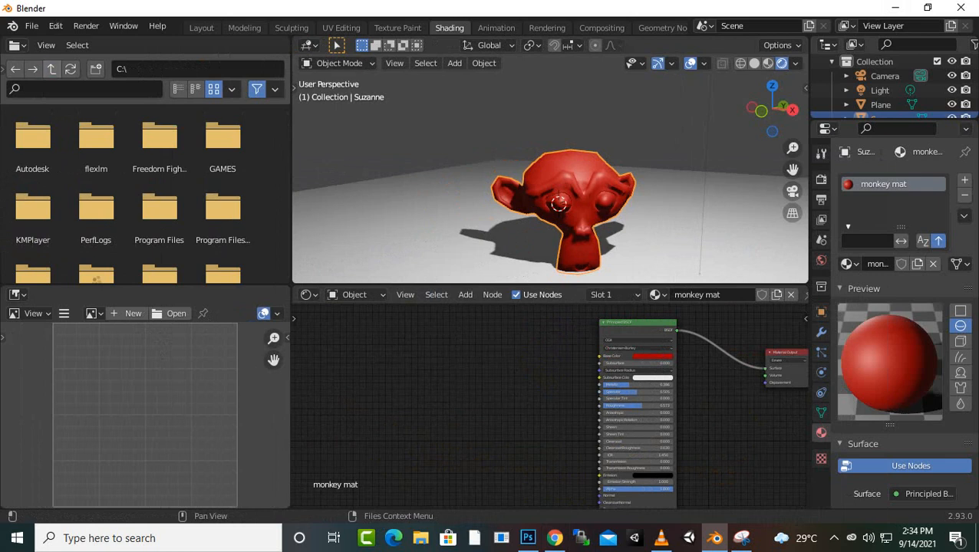
pyautogui.scroll(-3, 159, 219)
pyautogui.scroll(2, 159, 219)
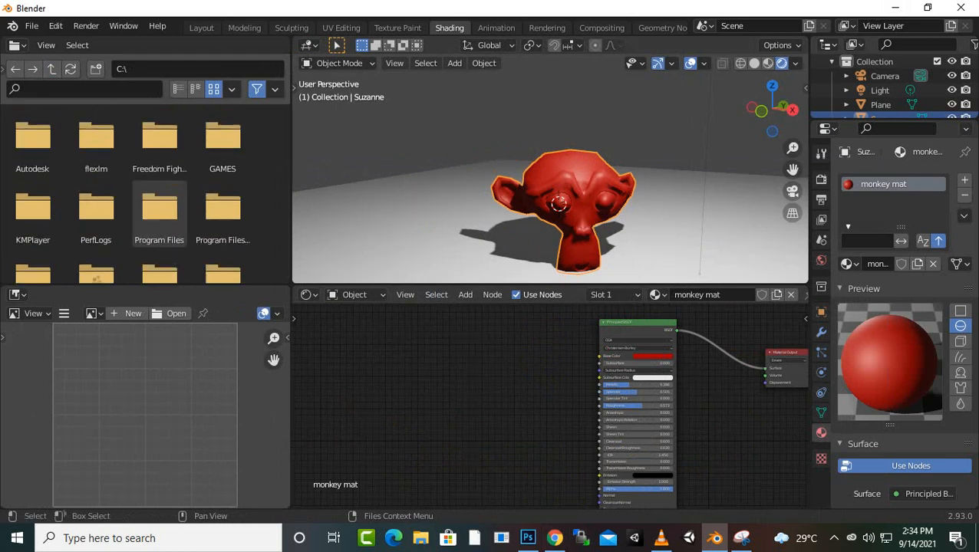
pyautogui.click(222, 142)
# Set the file browser's path to D:\
pyautogui.click(123, 69)
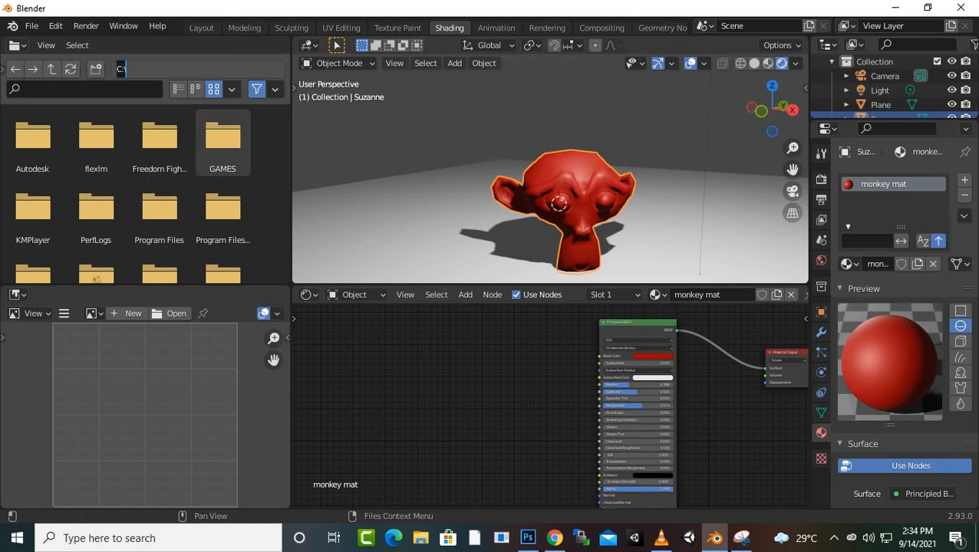
pyautogui.press('BackSpace')
pyautogui.press('Return')
pyautogui.click(129, 69)
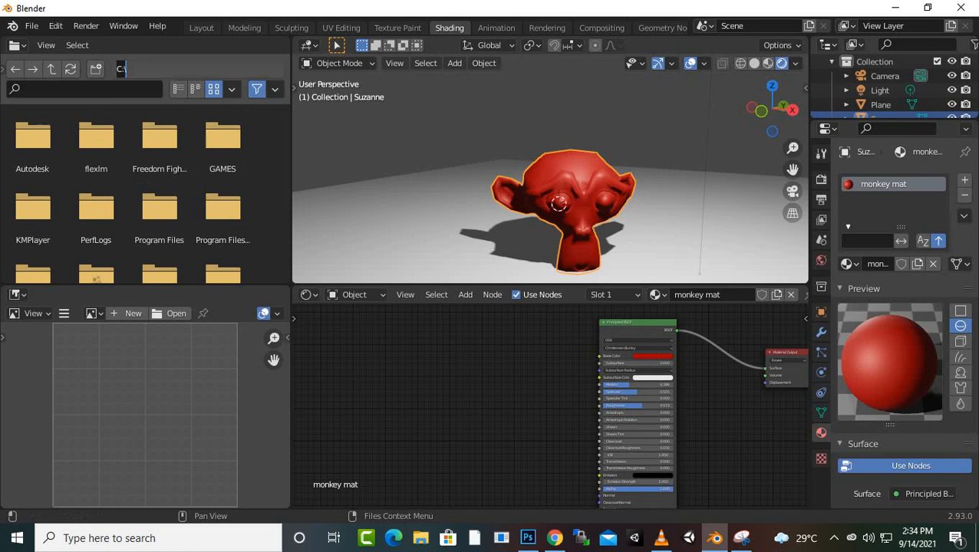
pyautogui.moveTo(129, 69); pyautogui.dragTo(115, 69)
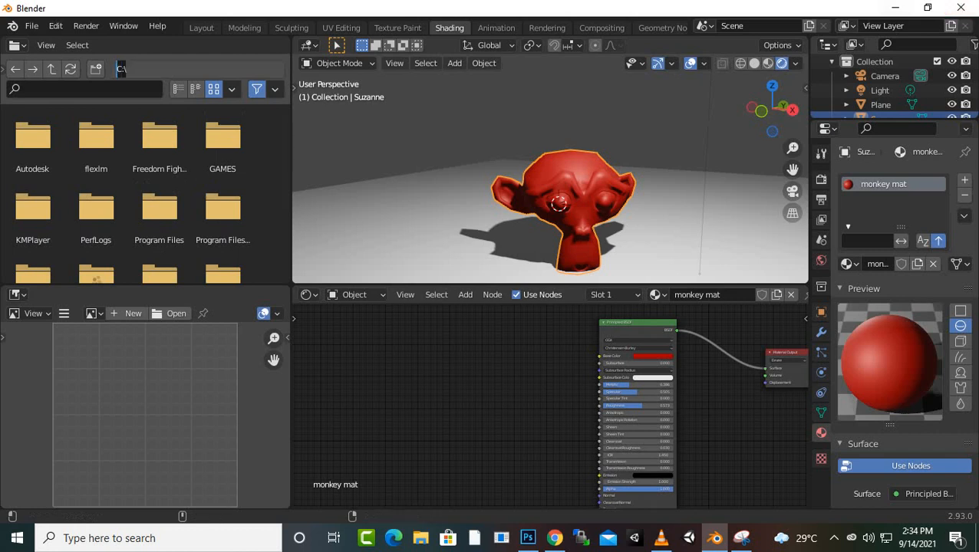
pyautogui.write('D:\\')
pyautogui.press('Return')
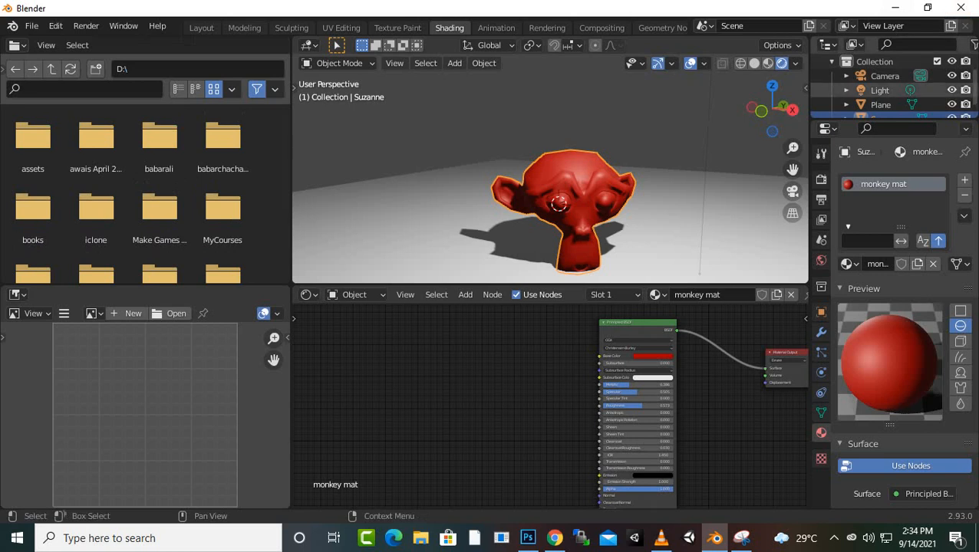
# Open the Wood07_MR_1K folder inside the Textures folder on drive D
pyautogui.scroll(-3, 159, 207)
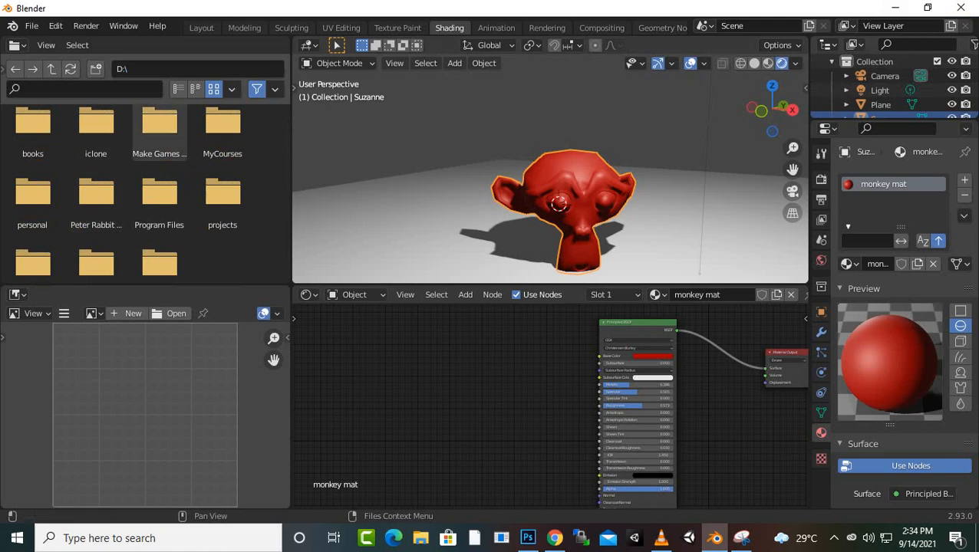
pyautogui.scroll(-1, 47, 257)
pyautogui.click(160, 244)
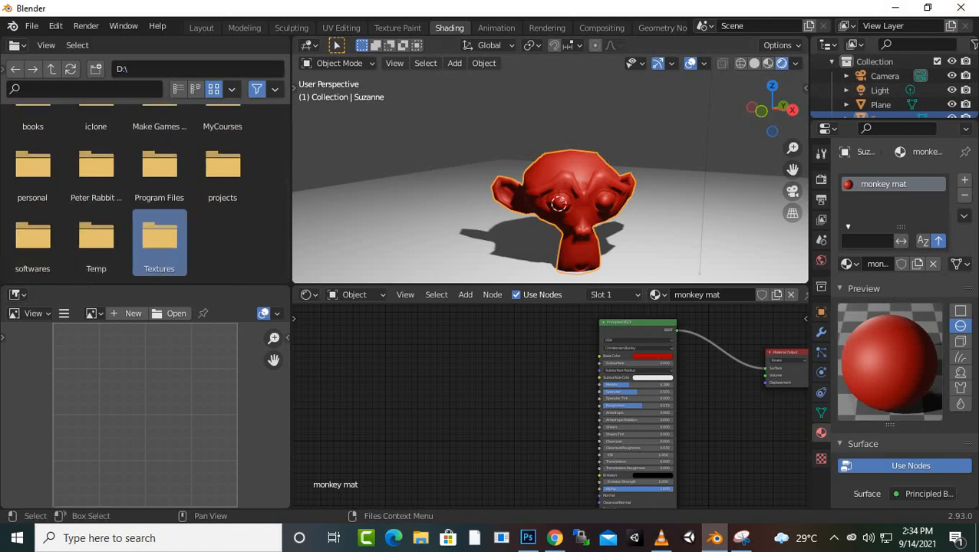
pyautogui.doubleClick(158, 242)
pyautogui.doubleClick(33, 141)
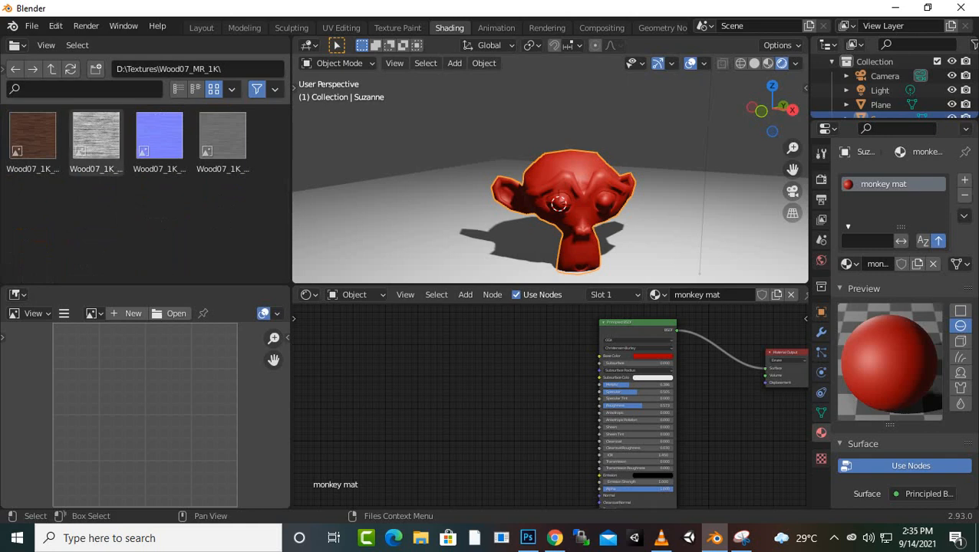
# Load Wood07_1K_BaseColor.png into the image editor and inspect its wood grain
pyautogui.moveTo(32, 137); pyautogui.dragTo(121, 394)
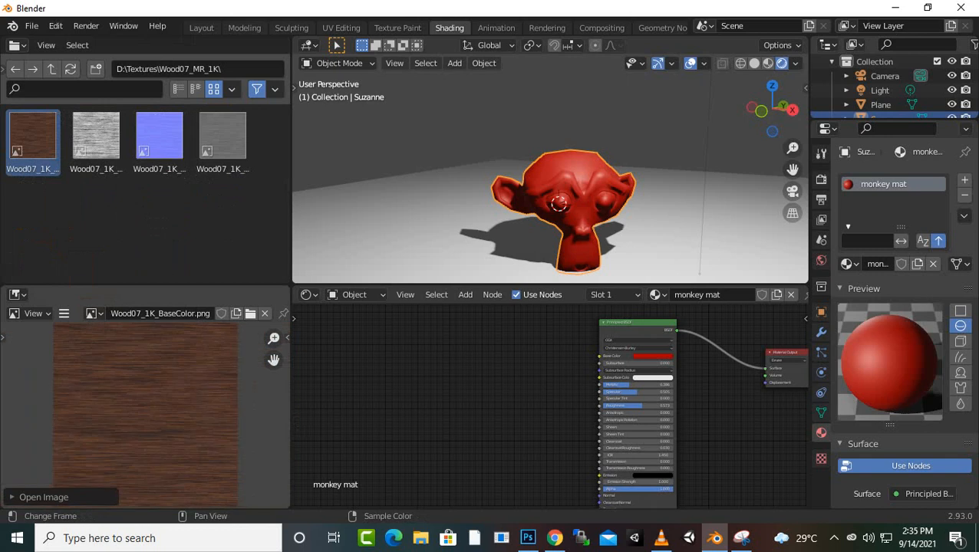
pyautogui.scroll(7, 145, 415)
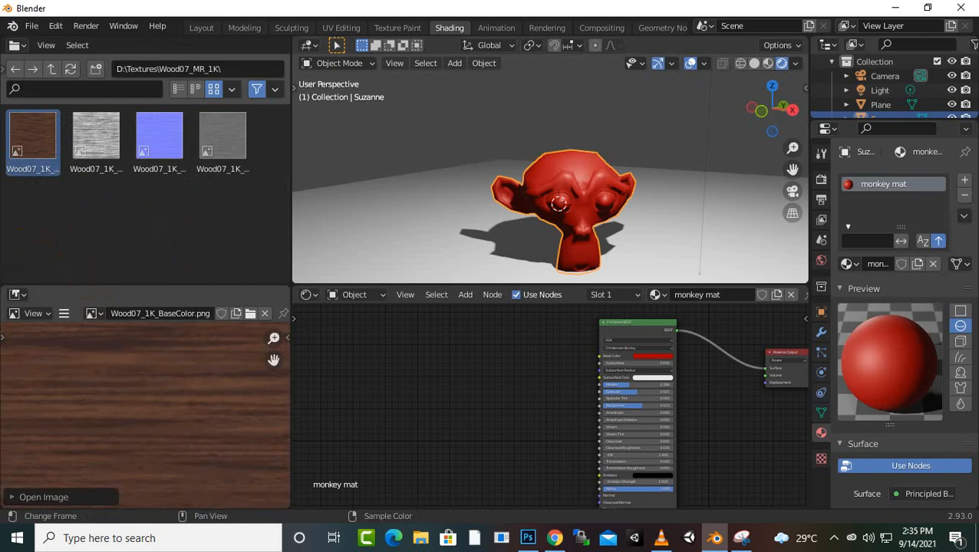
pyautogui.scroll(-3, 145, 407)
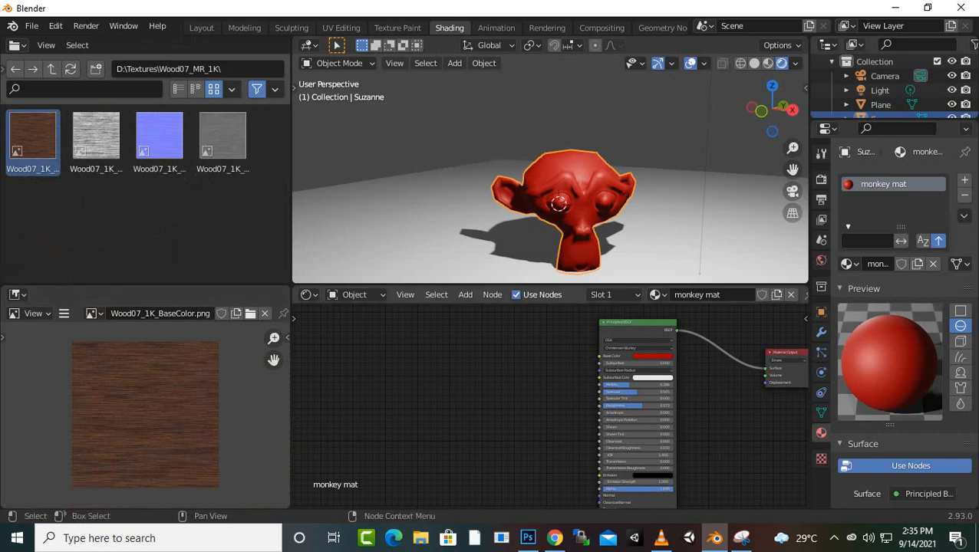
# Add a texture setup with Texture Coordinate, Mapping and Image Texture nodes to the monkey material's Principled BSDF
pyautogui.click(639, 323)
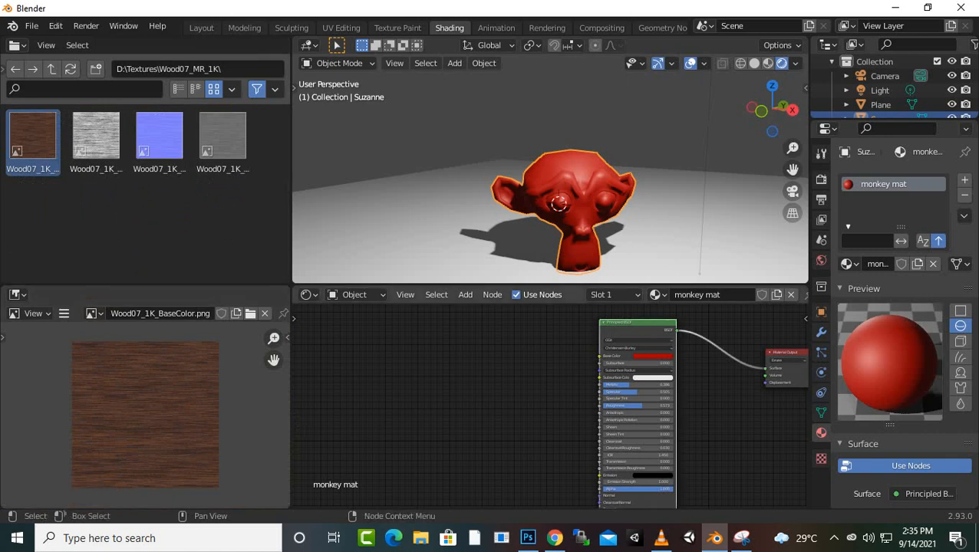
pyautogui.hotkey('ctrl', 't')
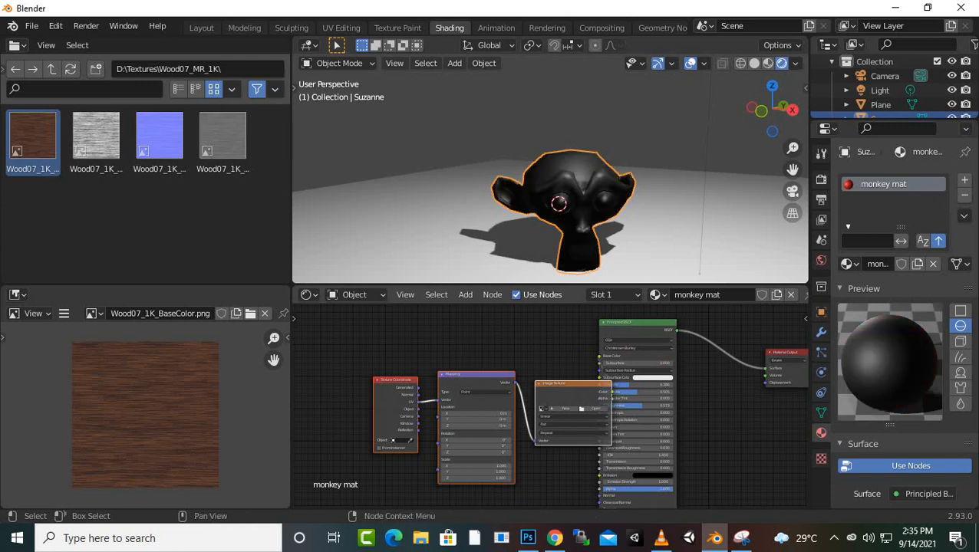
# Move the Texture Coordinate, Mapping and Image Texture nodes together clear of the Principled BSDF node
pyautogui.press('g')
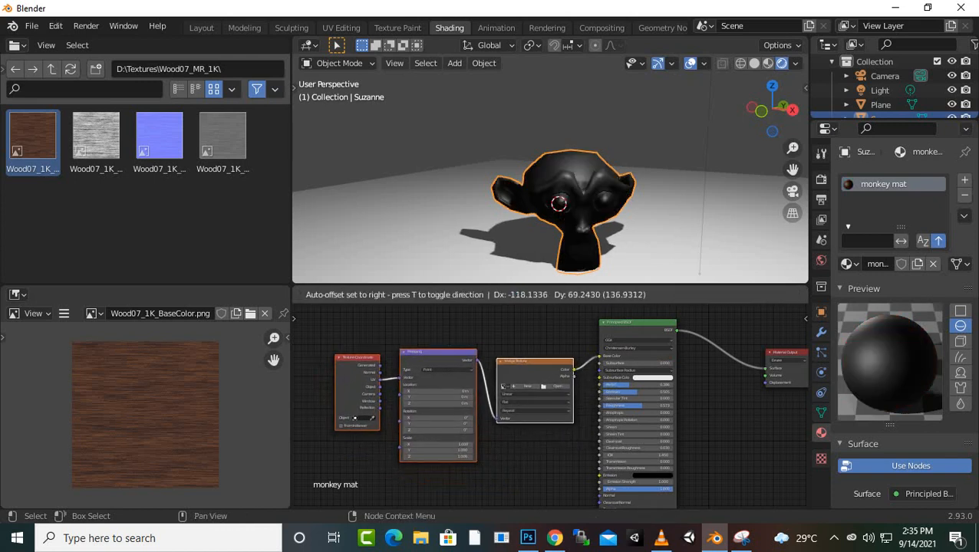
pyautogui.click(442, 364)
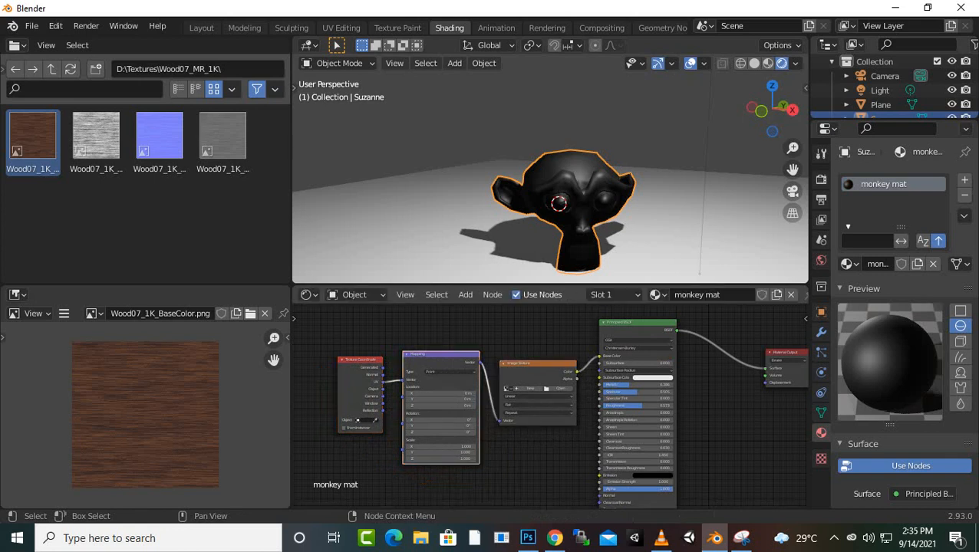
# Examine the Texture Coordinate, Mapping and Image Texture nodes and their connection to the Principled BSDF's Base Color
pyautogui.scroll(1, 549, 405)
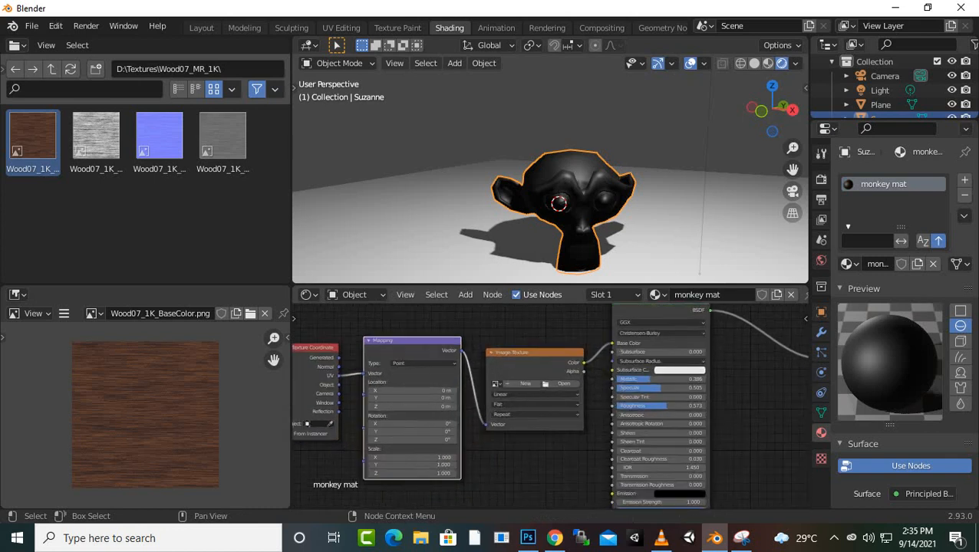
pyautogui.moveTo(549, 405); pyautogui.dragTo(605, 426, button='middle')
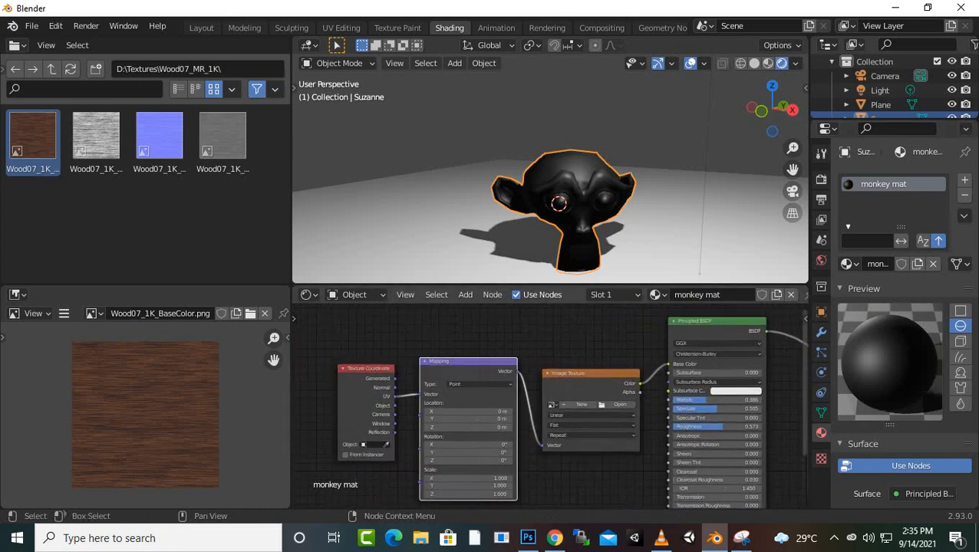
pyautogui.moveTo(475, 453); pyautogui.dragTo(552, 405, button='middle')
pyautogui.scroll(2, 552, 404)
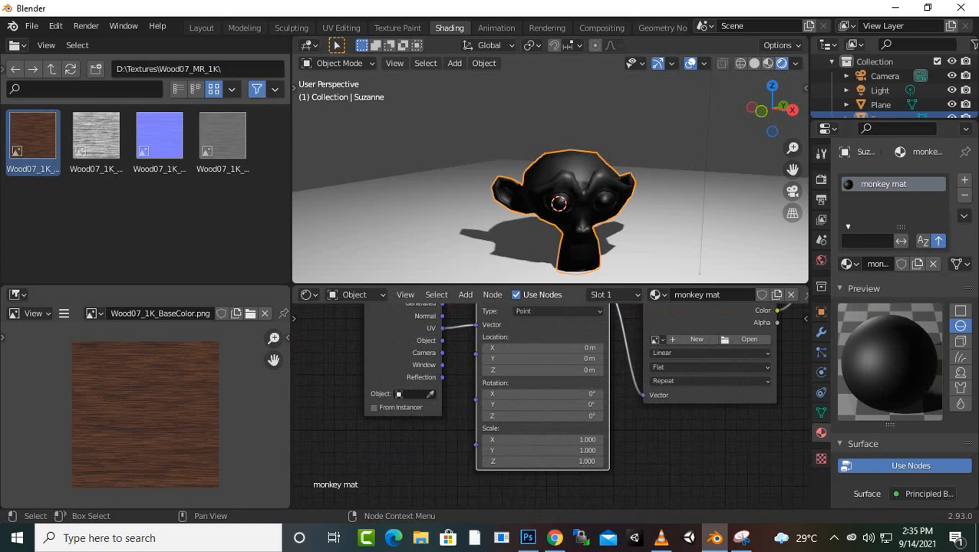
pyautogui.scroll(-1, 547, 410)
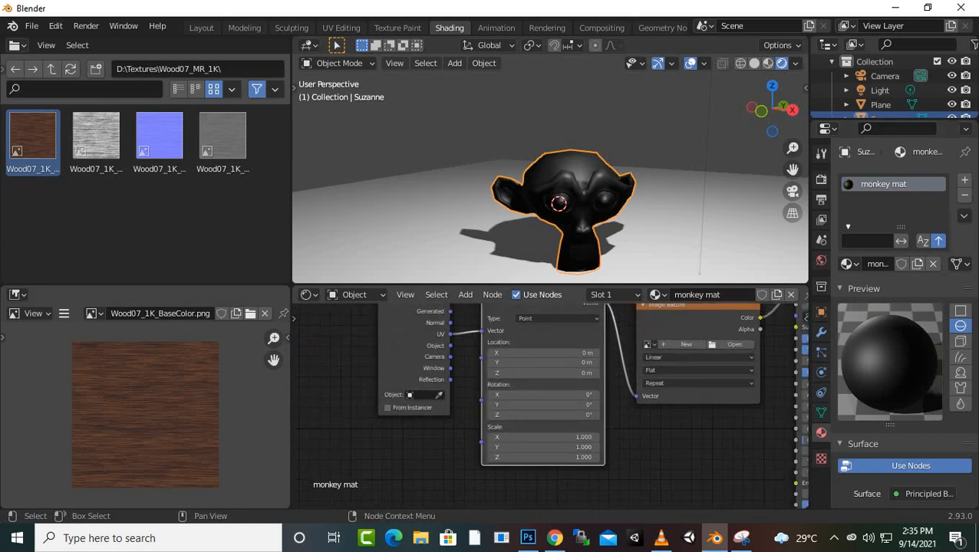
pyautogui.scroll(-1, 549, 407)
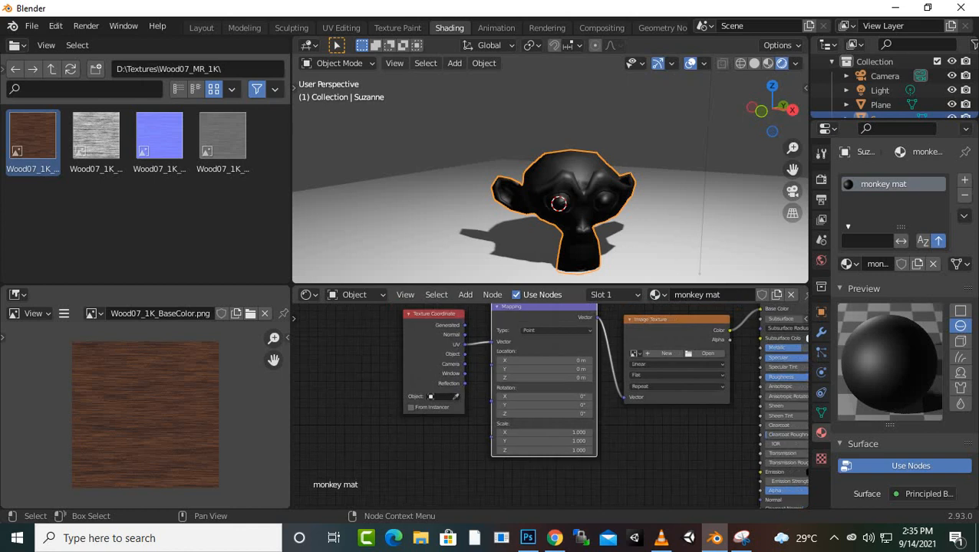
pyautogui.moveTo(783, 310); pyautogui.dragTo(668, 361, button='middle')
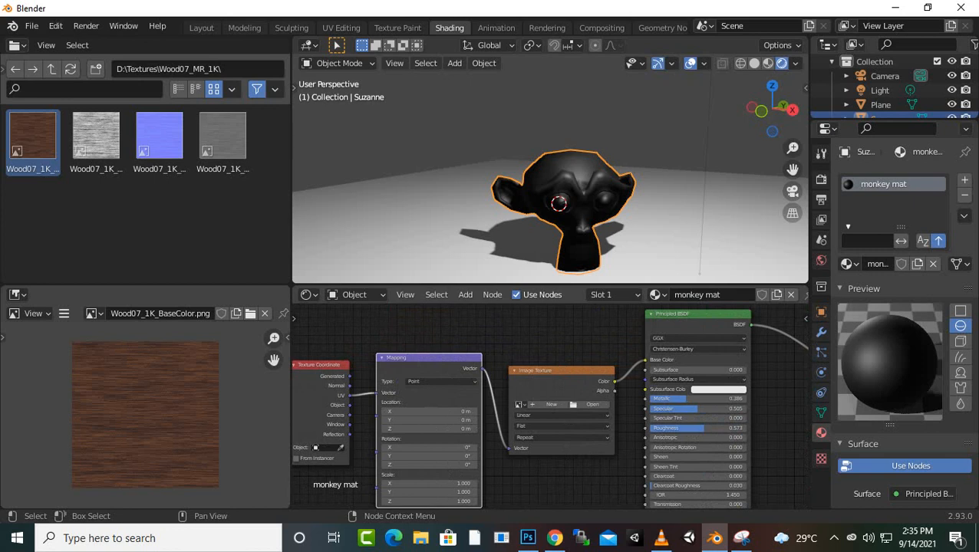
pyautogui.scroll(-7, 547, 407)
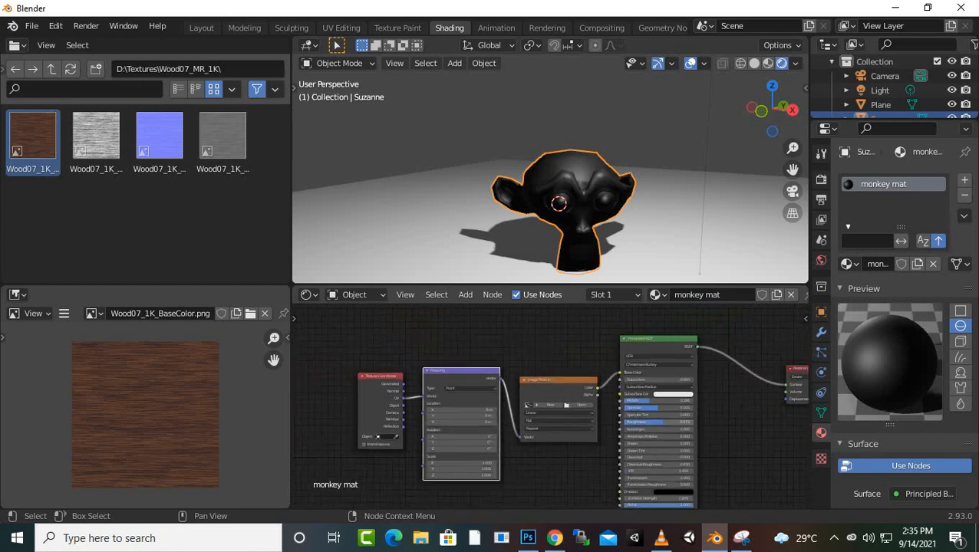
pyautogui.scroll(6, 547, 408)
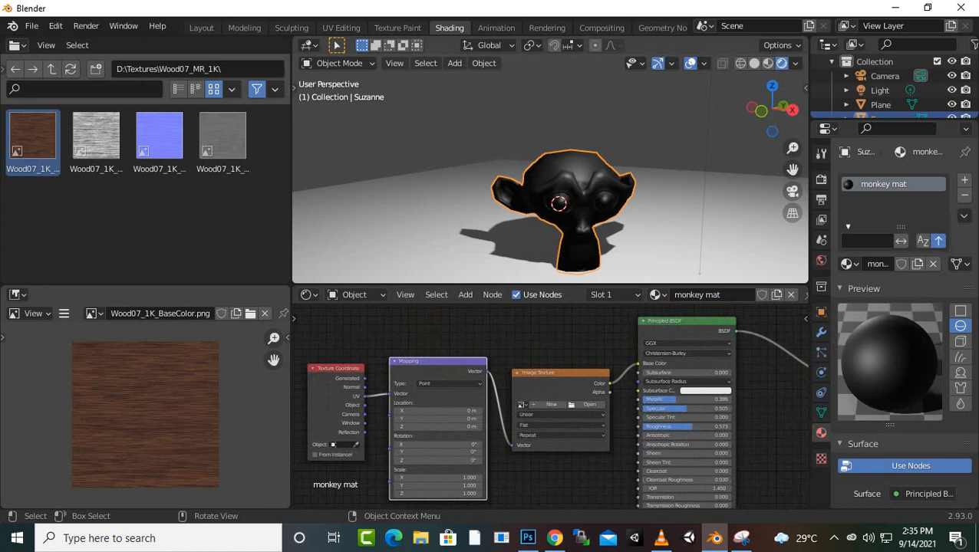
# Show the monkey mesh's list of UV maps in its object data properties
pyautogui.click(595, 256)
pyautogui.click(581, 207)
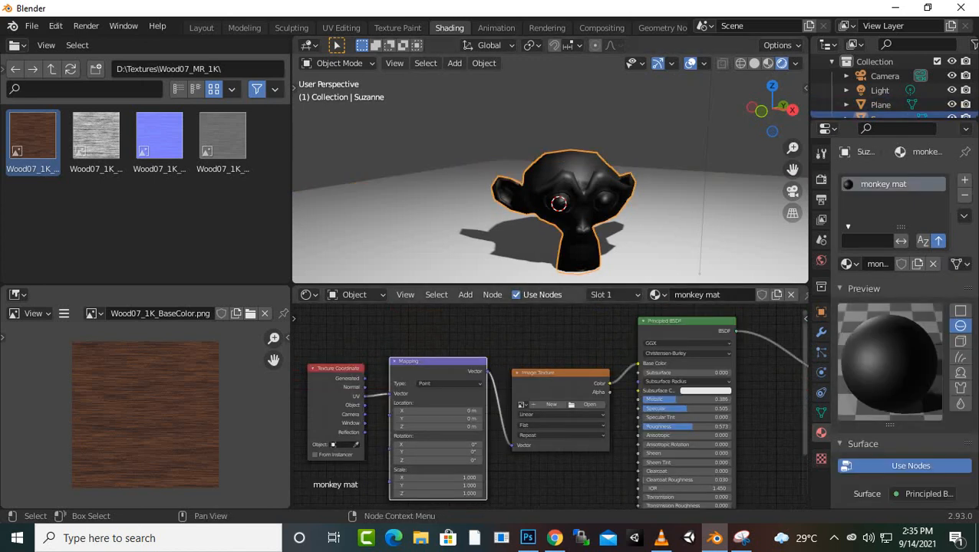
pyautogui.click(821, 412)
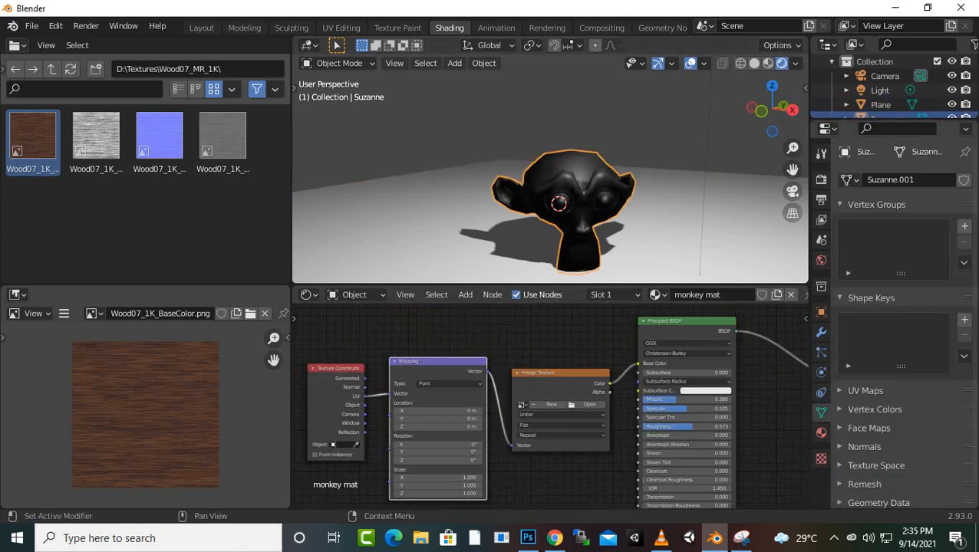
pyautogui.click(864, 391)
pyautogui.scroll(-2, 865, 391)
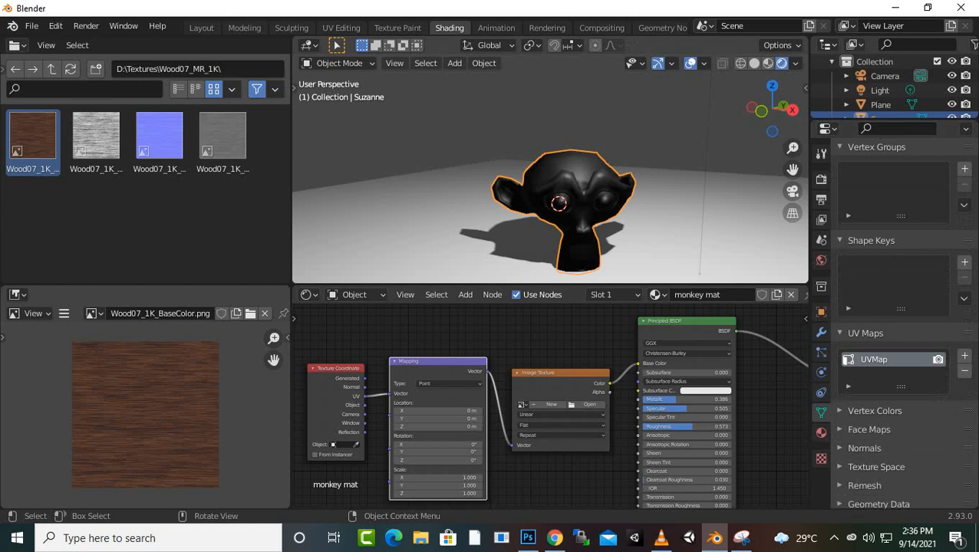
# View the UV layout of all the monkey's faces in the UV Editing workspace, and return to the Shading workspace
pyautogui.click(341, 28)
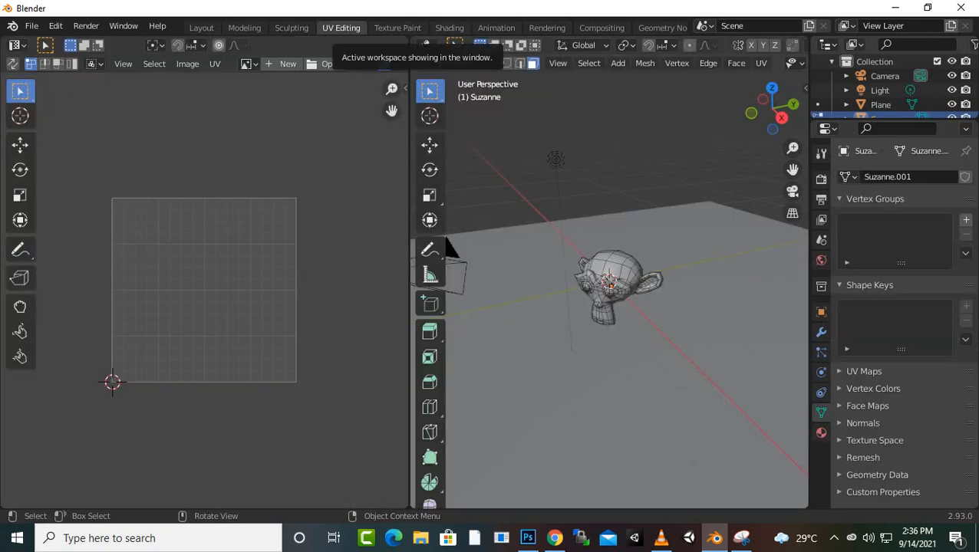
pyautogui.click(616, 259)
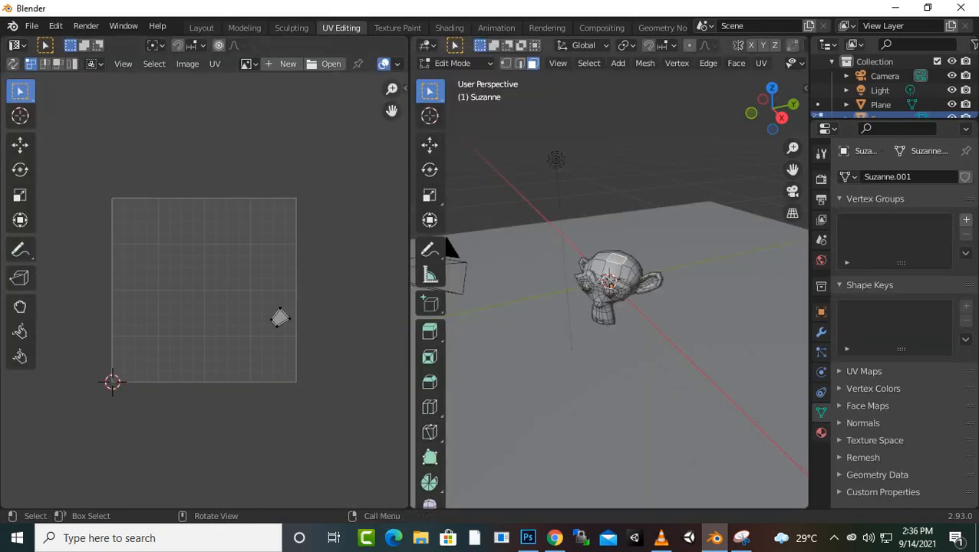
pyautogui.press('a')
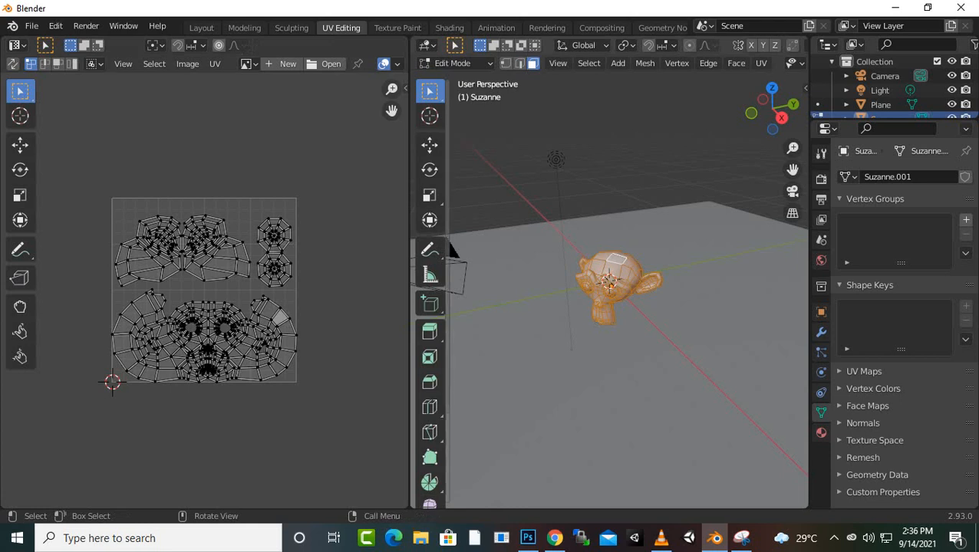
pyautogui.scroll(4, 205, 289)
pyautogui.scroll(-2, 204, 290)
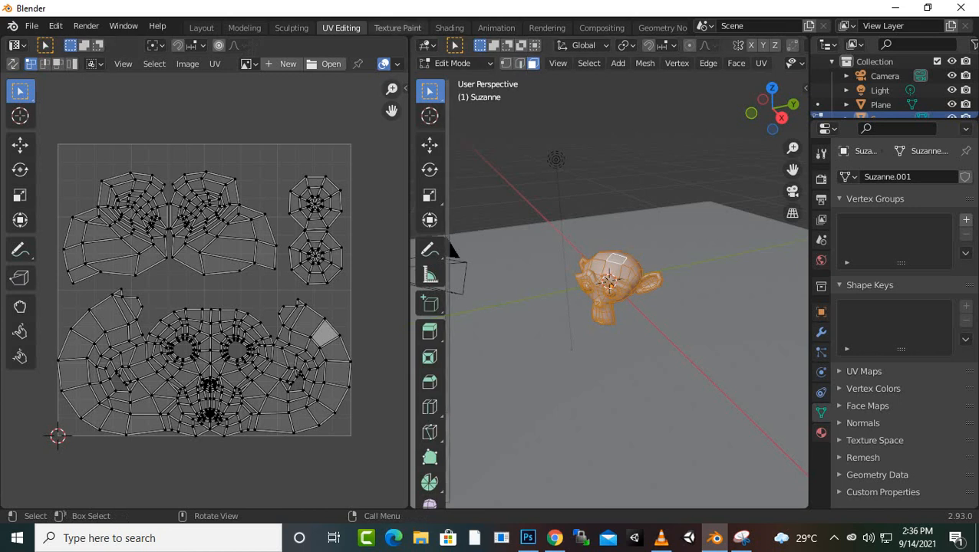
pyautogui.click(397, 27)
pyautogui.click(450, 27)
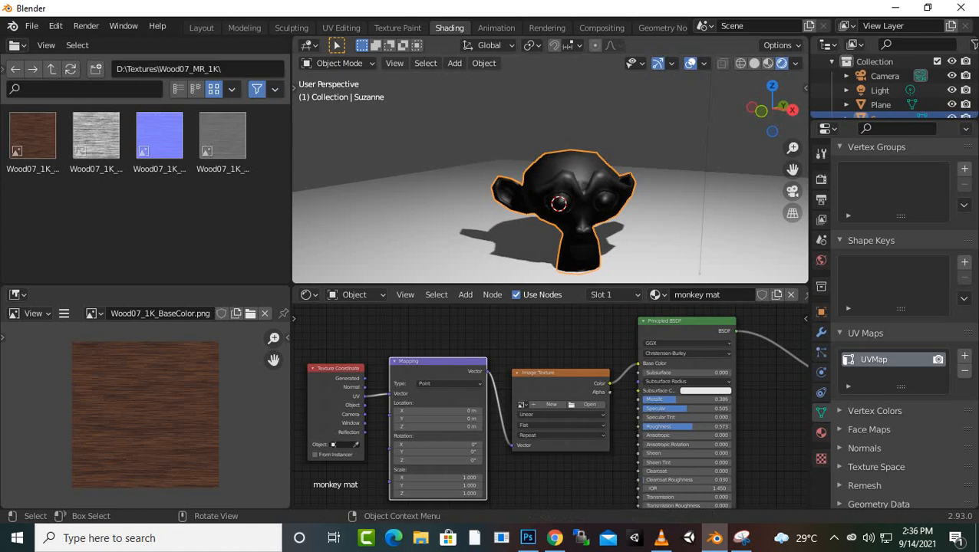
# Assign Wood07_1K_BaseColor.png to the Image Texture node and inspect the wood grain on the monkey's head from the front
pyautogui.scroll(4, 550, 184)
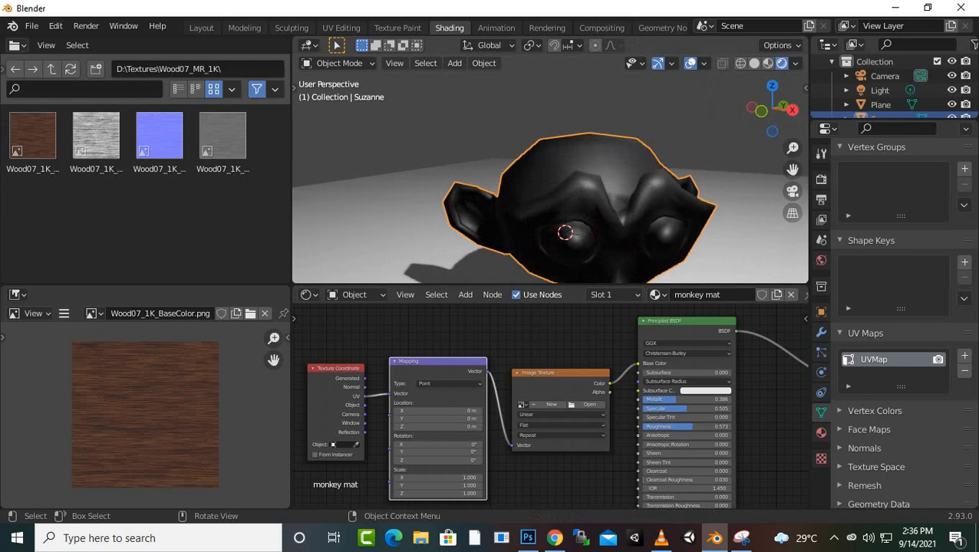
pyautogui.scroll(-2, 550, 184)
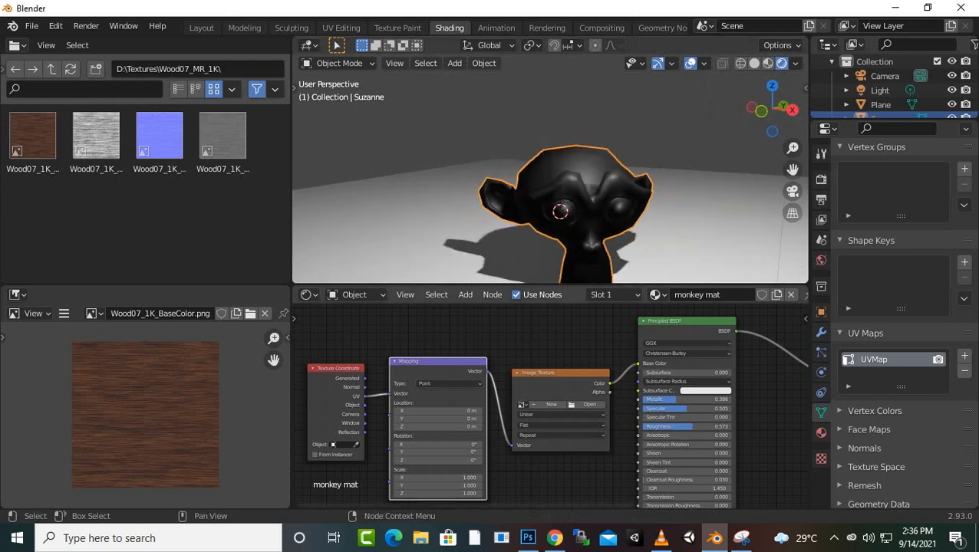
pyautogui.scroll(3, 553, 404)
pyautogui.click(506, 405)
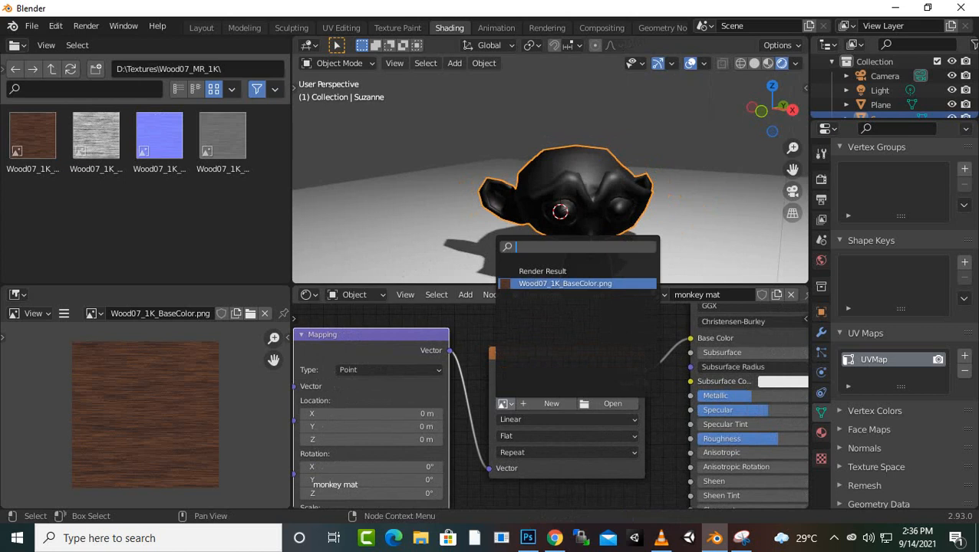
pyautogui.click(565, 283)
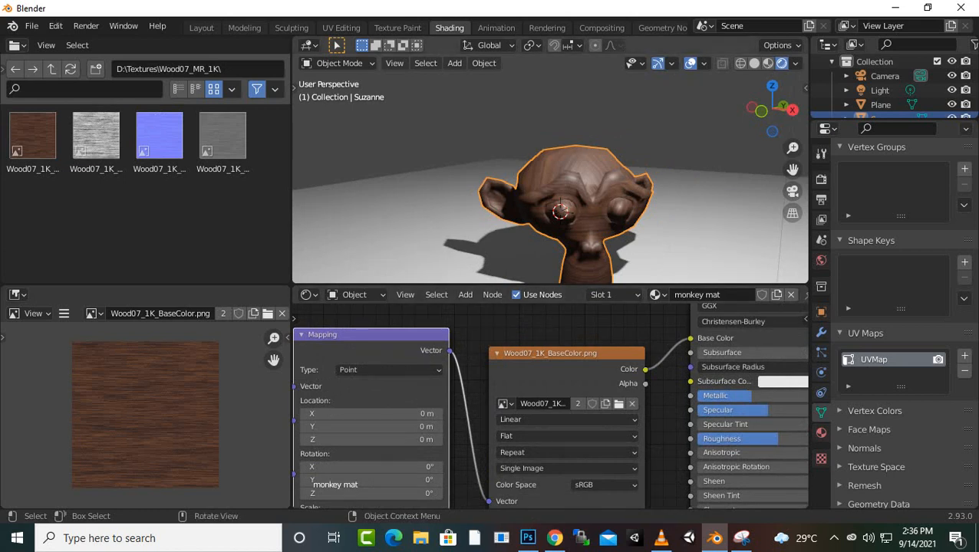
pyautogui.scroll(5, 550, 197)
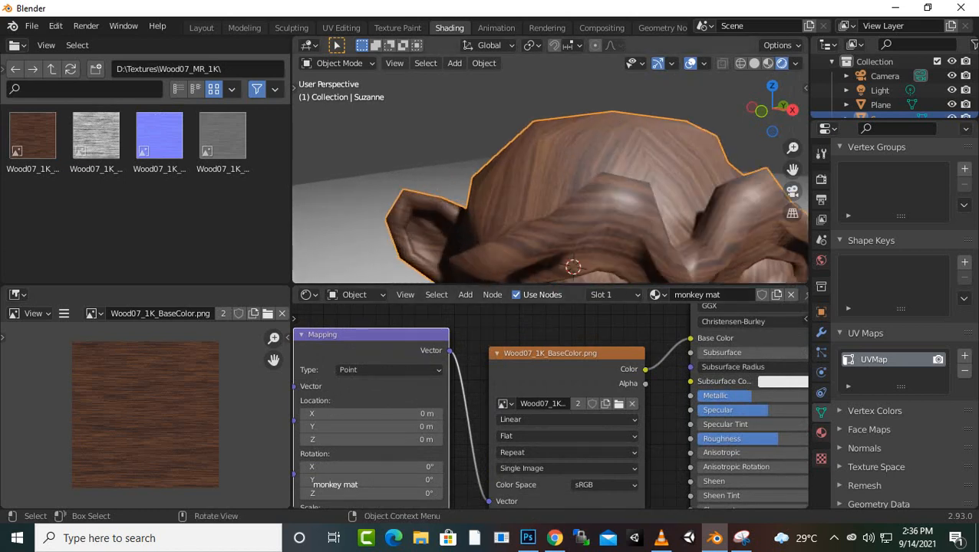
pyautogui.scroll(-4, 550, 197)
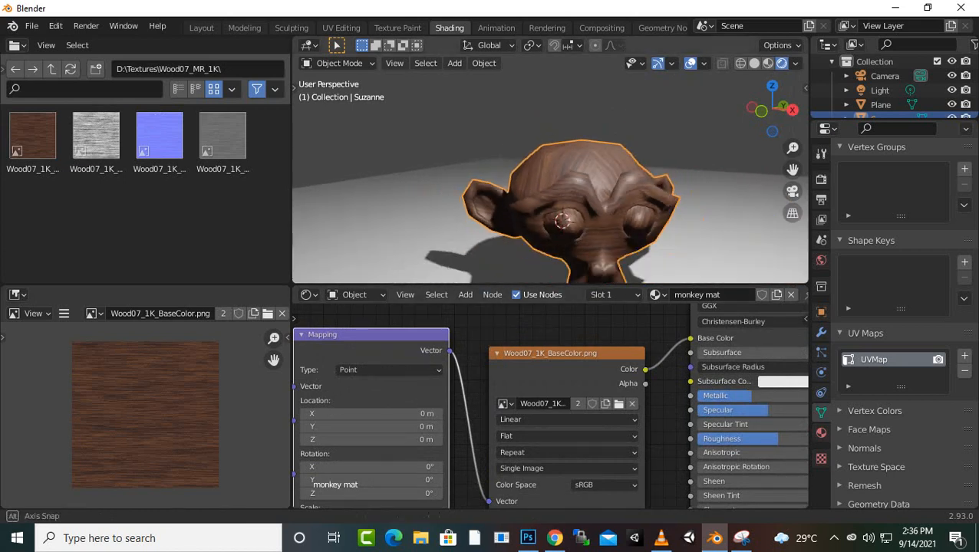
pyautogui.moveTo(550, 197)
pyautogui.mouseDown(button='middle')
pyautogui.moveTo(537, 198)
pyautogui.moveTo(566, 190)
pyautogui.mouseUp(button='middle')
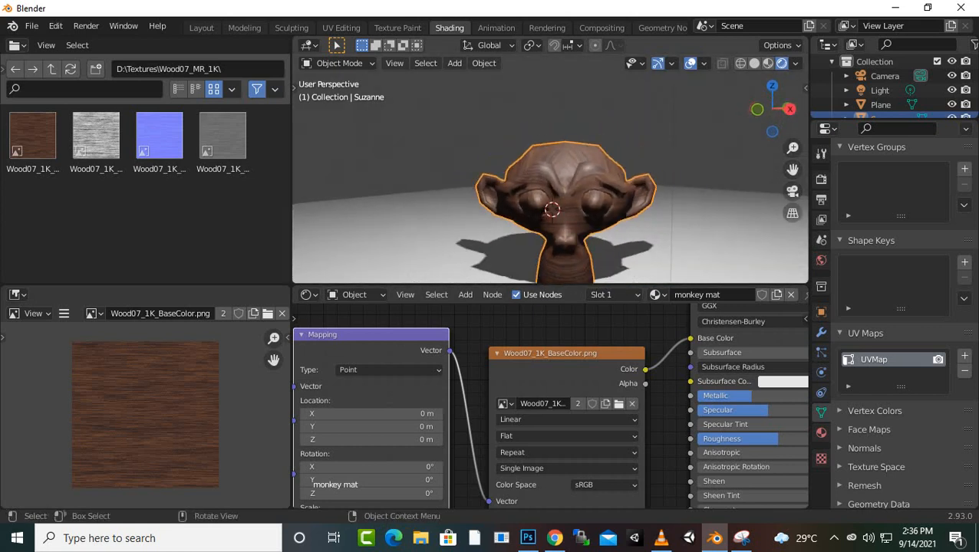
pyautogui.scroll(3, 552, 207)
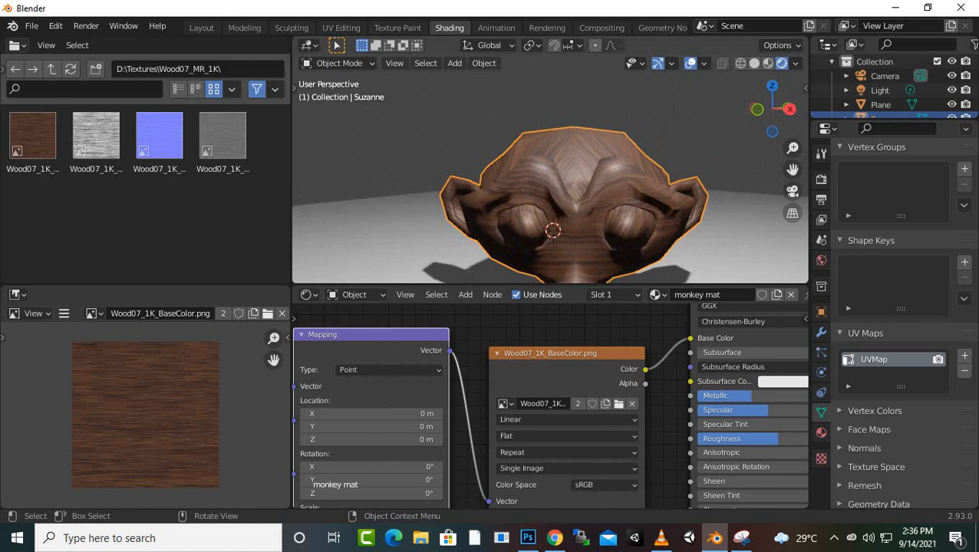
# Rotate the texture in the Mapping node to -11.9° on X and -14.2° on Y
pyautogui.scroll(-1, 547, 402)
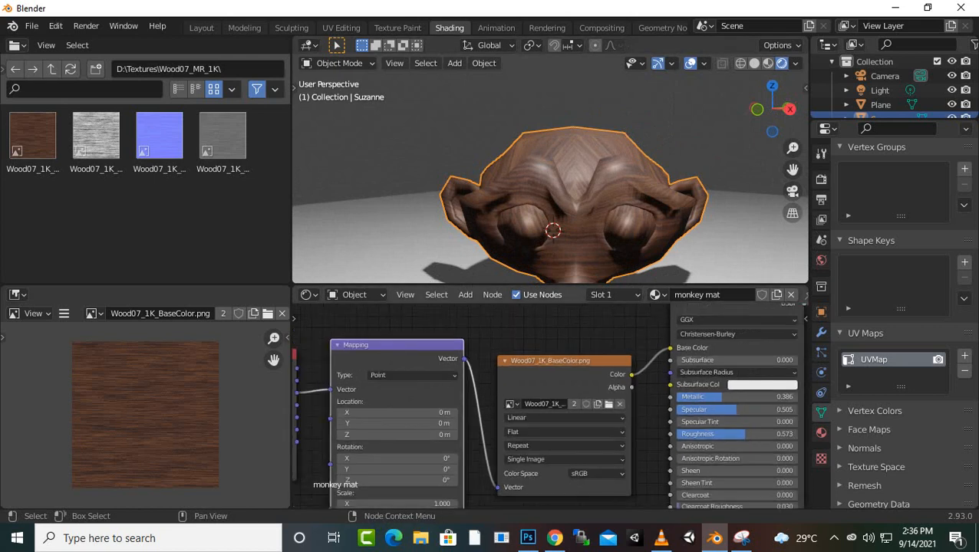
pyautogui.moveTo(547, 402); pyautogui.dragTo(645, 373, button='middle')
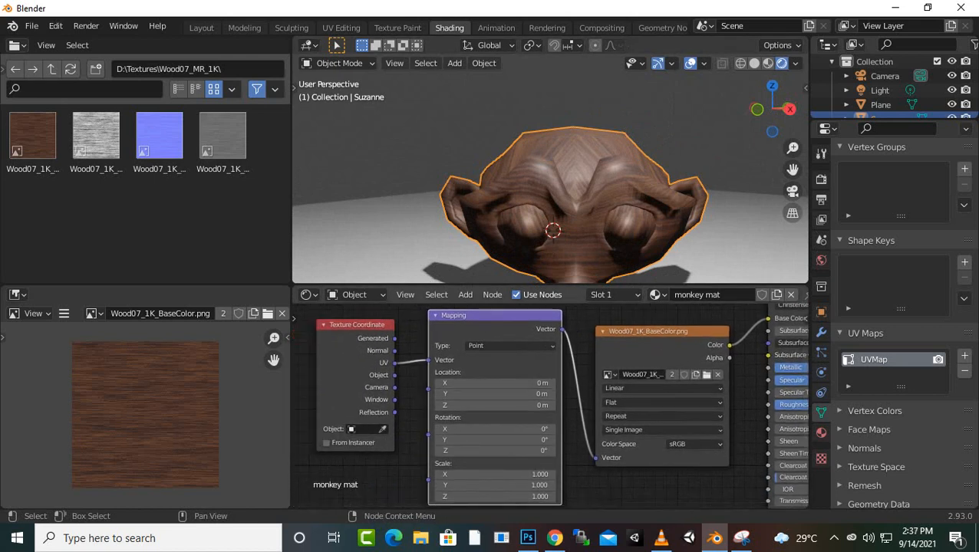
pyautogui.scroll(2, 537, 405)
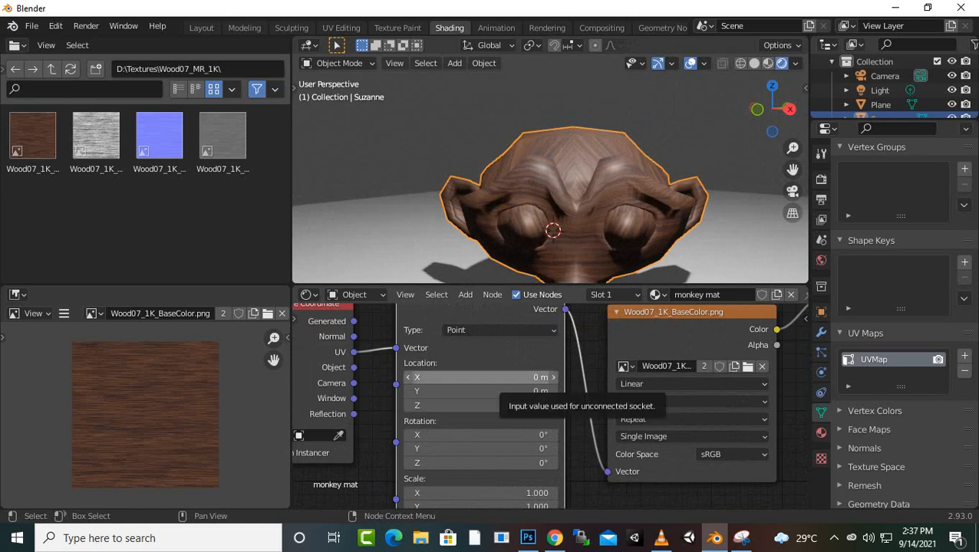
pyautogui.moveTo(480, 435); pyautogui.dragTo(442, 448)
pyautogui.scroll(-4, 468, 437)
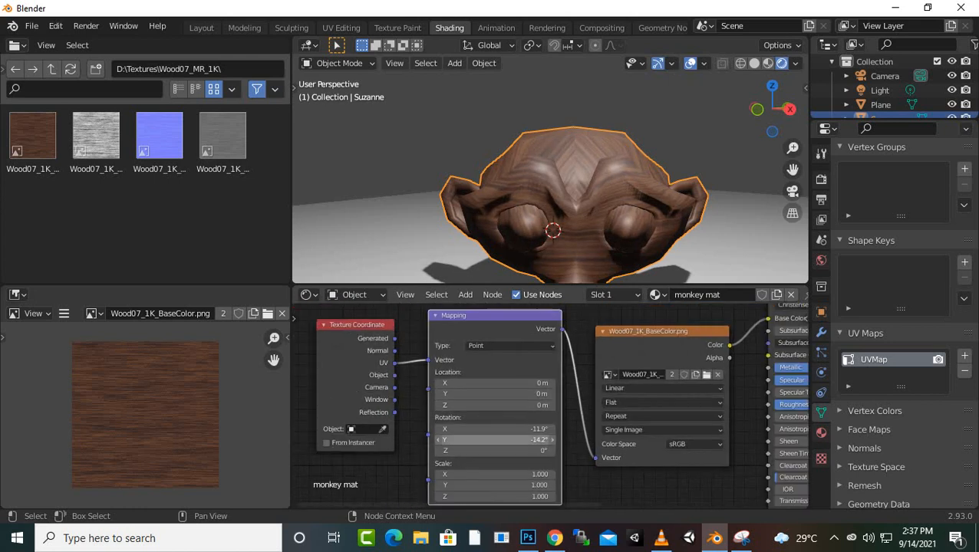
# Try a Mapping node X scale of -2.300 and inspect its effect on the monkey's wood grain
pyautogui.scroll(4, 476, 479)
pyautogui.moveTo(479, 493)
pyautogui.mouseDown()
pyautogui.moveTo(537, 493)
pyautogui.moveTo(446, 494)
pyautogui.moveTo(461, 493)
pyautogui.mouseUp()
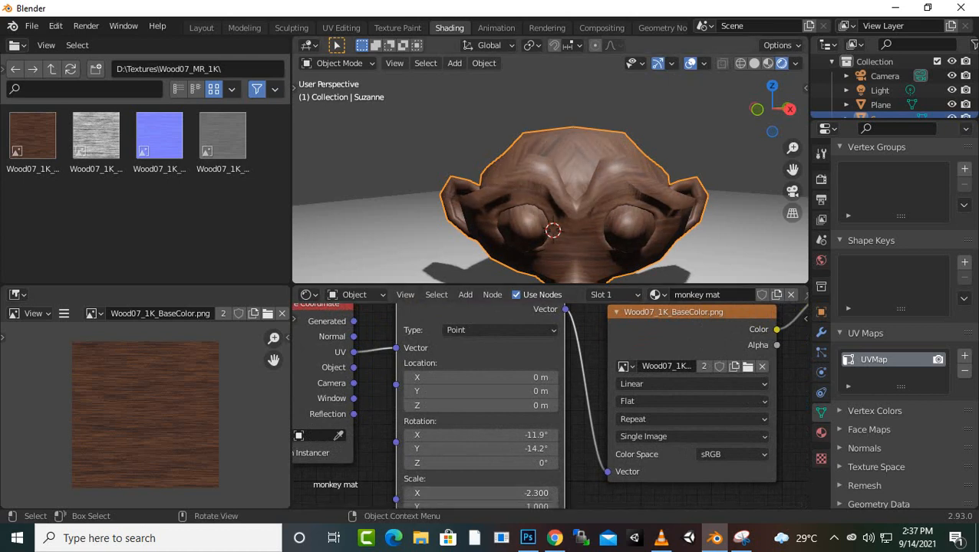
pyautogui.scroll(-3, 550, 199)
pyautogui.scroll(4, 550, 200)
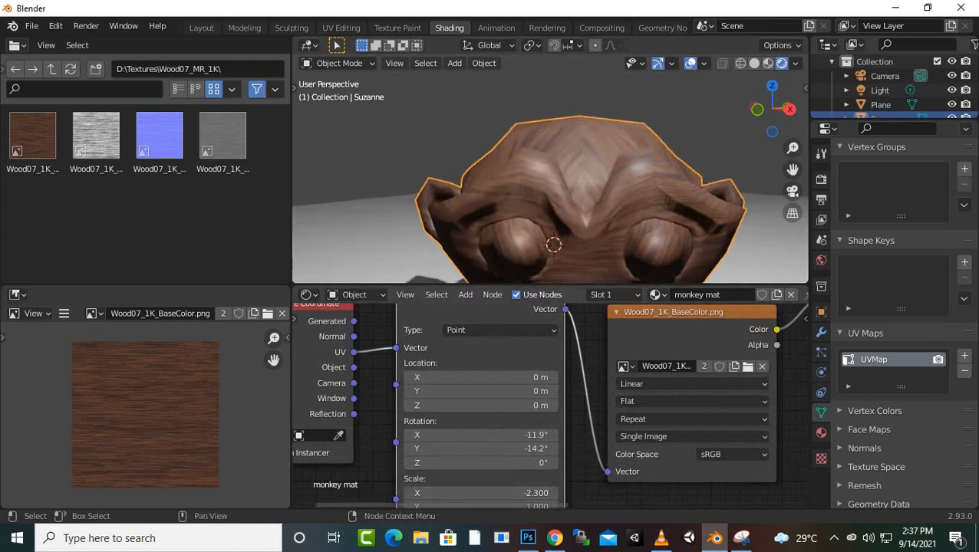
pyautogui.scroll(-2, 544, 405)
# Set the Mapping node's X scale to 1 and its Y rotation to 0°
pyautogui.click(491, 480)
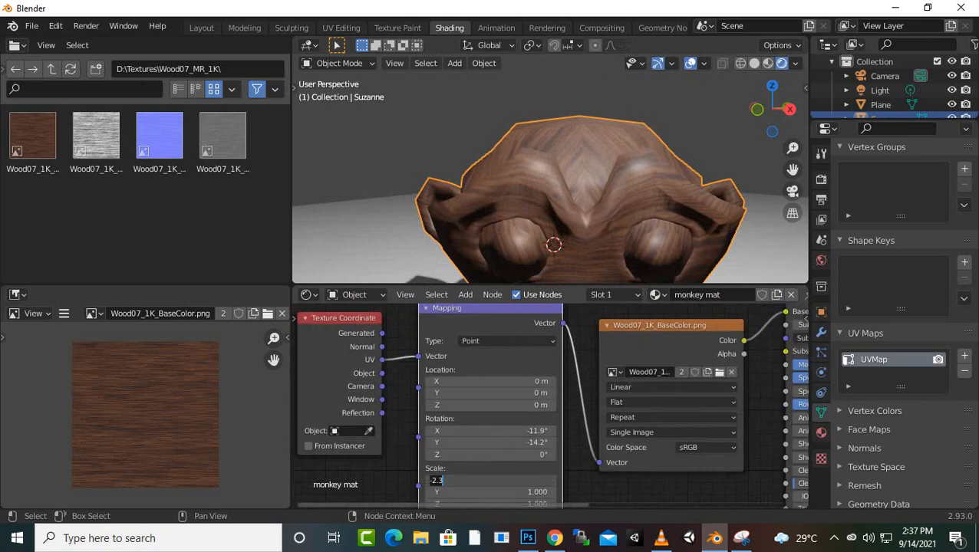
pyautogui.write('1')
pyautogui.press('Return')
pyautogui.click(491, 443)
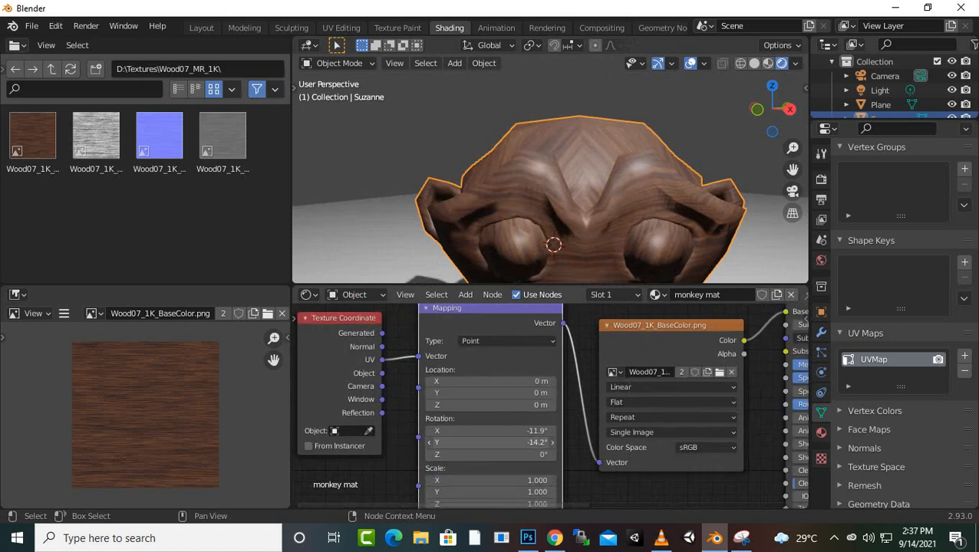
pyautogui.write('0')
pyautogui.press('Return')
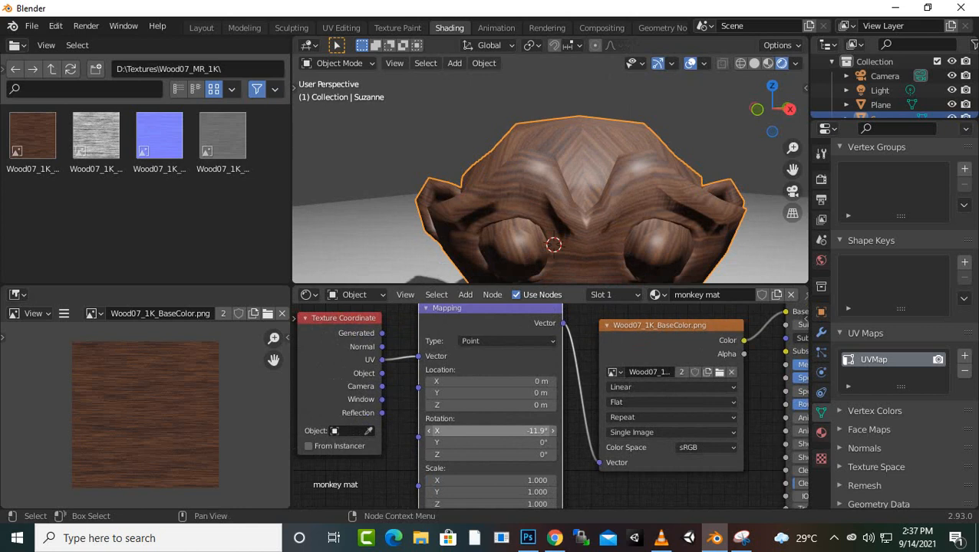
# Reset the Mapping node's X rotation to 0° and inspect the wood grain on the monkey's head from the side
pyautogui.click(491, 431)
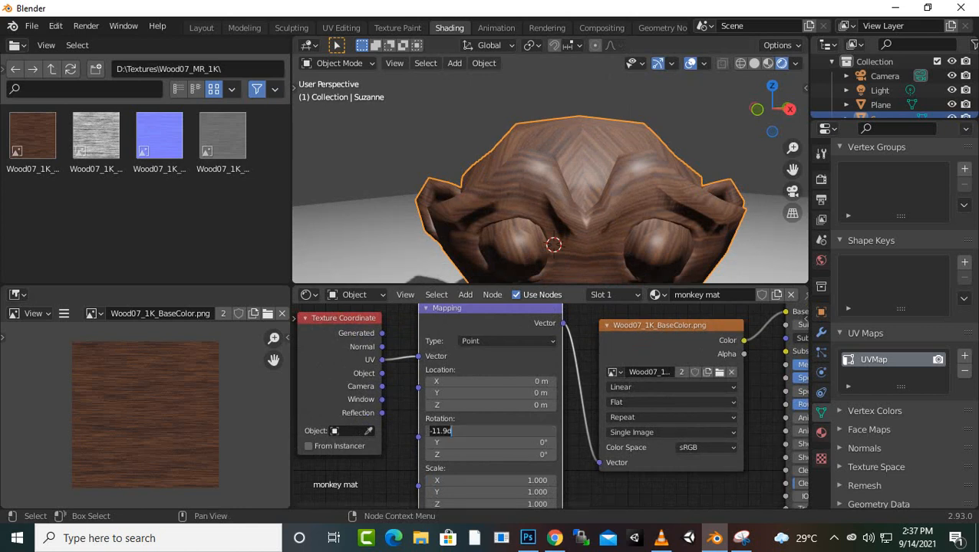
pyautogui.write('0')
pyautogui.press('Return')
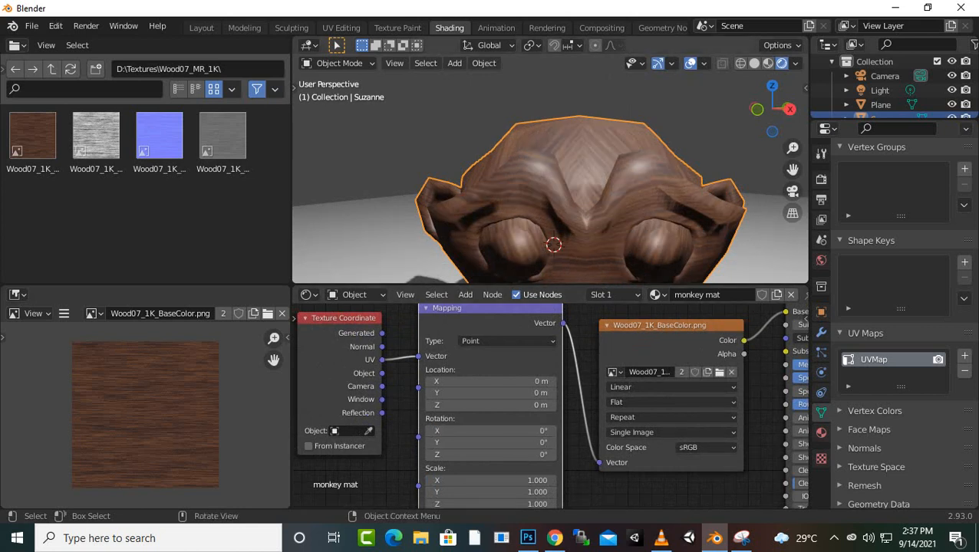
pyautogui.scroll(-1, 551, 200)
pyautogui.scroll(-1, 522, 454)
pyautogui.scroll(2, 550, 182)
pyautogui.scroll(-4, 550, 181)
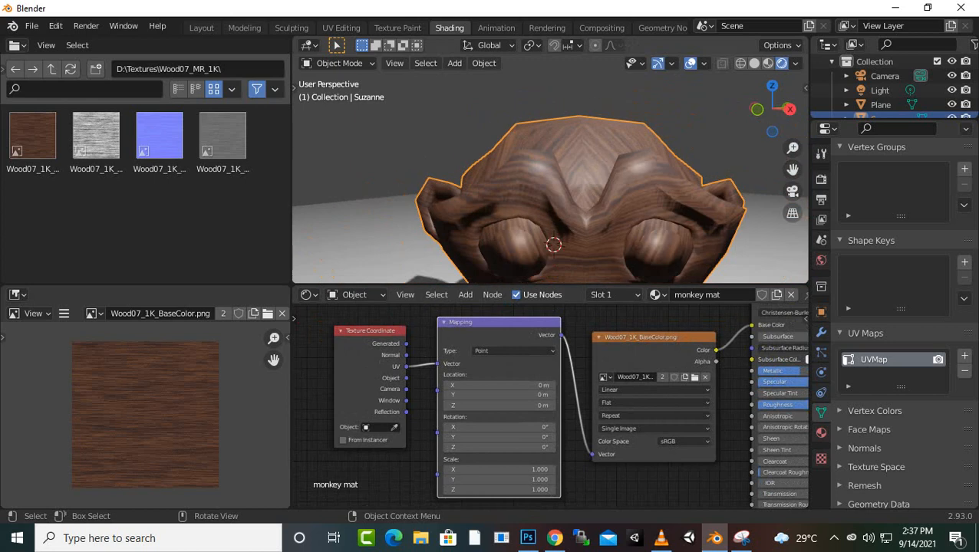
pyautogui.moveTo(550, 182); pyautogui.dragTo(492, 188, button='middle')
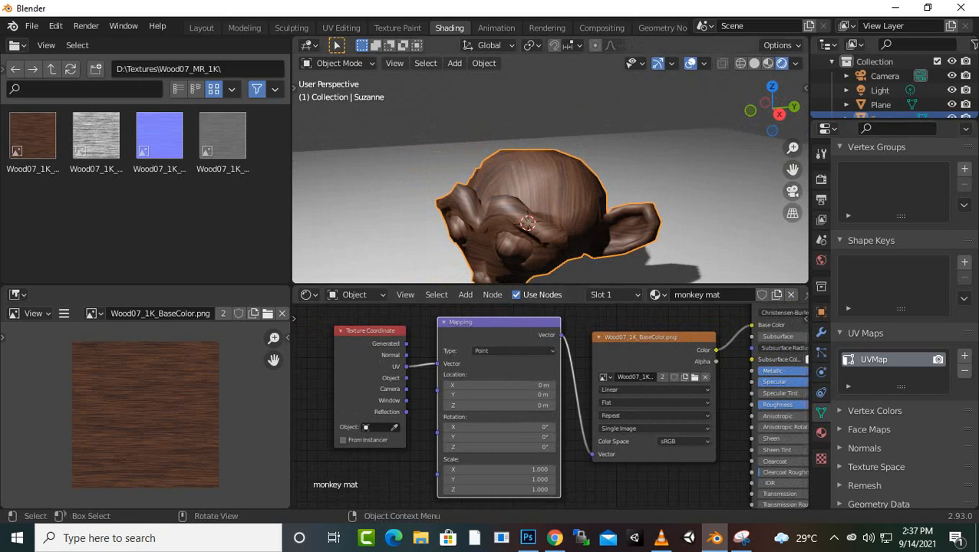
# Set the Principled BSDF's Metallic to 0.495, Specular to 0.323 and Roughness to 0.618
pyautogui.scroll(-1, 550, 407)
pyautogui.moveTo(755, 362); pyautogui.dragTo(577, 395, button='middle')
pyautogui.scroll(1, 591, 388)
pyautogui.scroll(1, 548, 409)
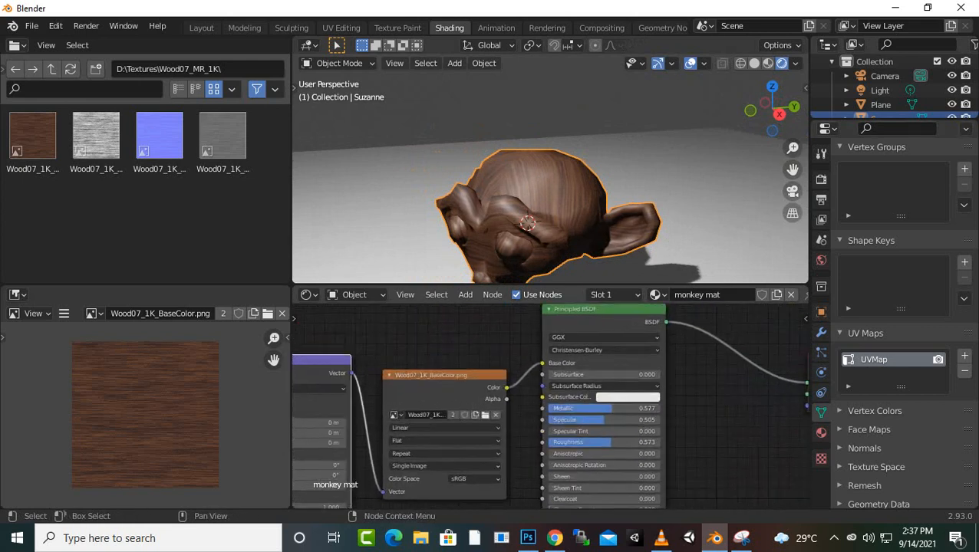
pyautogui.moveTo(595, 311); pyautogui.dragTo(616, 353)
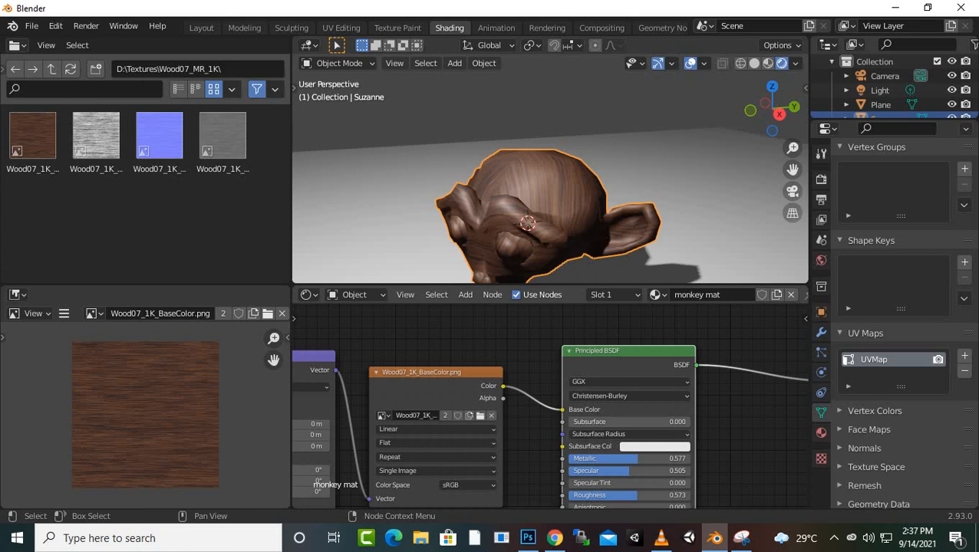
pyautogui.moveTo(637, 471)
pyautogui.mouseDown()
pyautogui.moveTo(590, 470)
pyautogui.moveTo(689, 459)
pyautogui.moveTo(602, 459)
pyautogui.moveTo(628, 459)
pyautogui.mouseUp()
pyautogui.moveTo(636, 496)
pyautogui.mouseDown()
pyautogui.moveTo(580, 495)
pyautogui.moveTo(640, 495)
pyautogui.mouseUp()
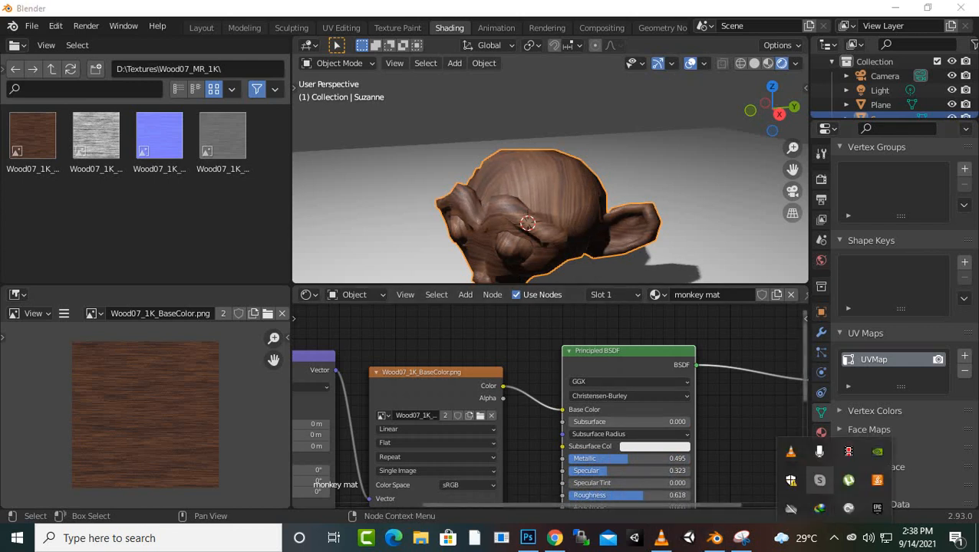
# Preview the Wood07_1K_BaseColor.png texture alone on the monkey, without shading, and inspect it from several sides
pyautogui.scroll(5, 499, 279)
pyautogui.scroll(-6, 550, 178)
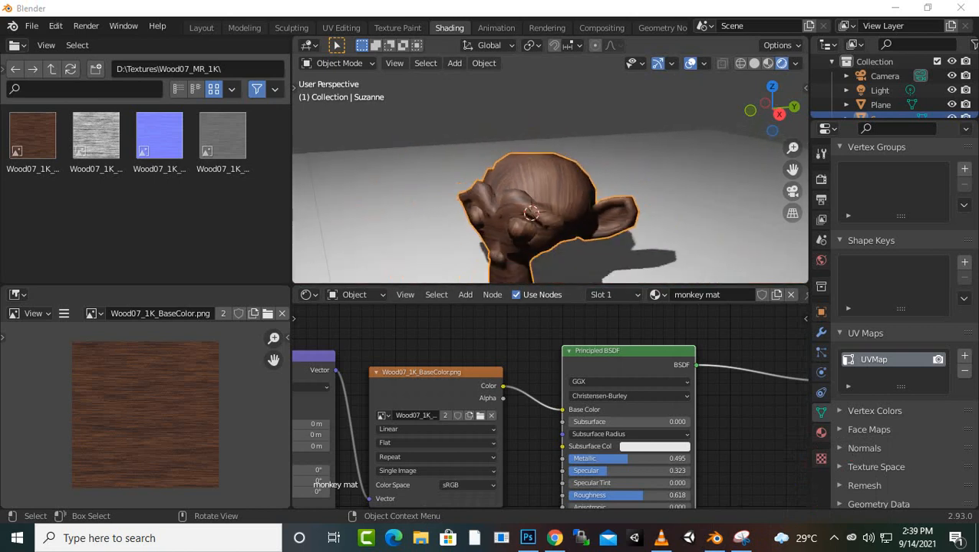
pyautogui.moveTo(550, 178); pyautogui.dragTo(555, 174, button='middle')
pyautogui.moveTo(507, 279)
pyautogui.mouseDown(button='middle')
pyautogui.moveTo(481, 279)
pyautogui.moveTo(491, 290)
pyautogui.mouseUp(button='middle')
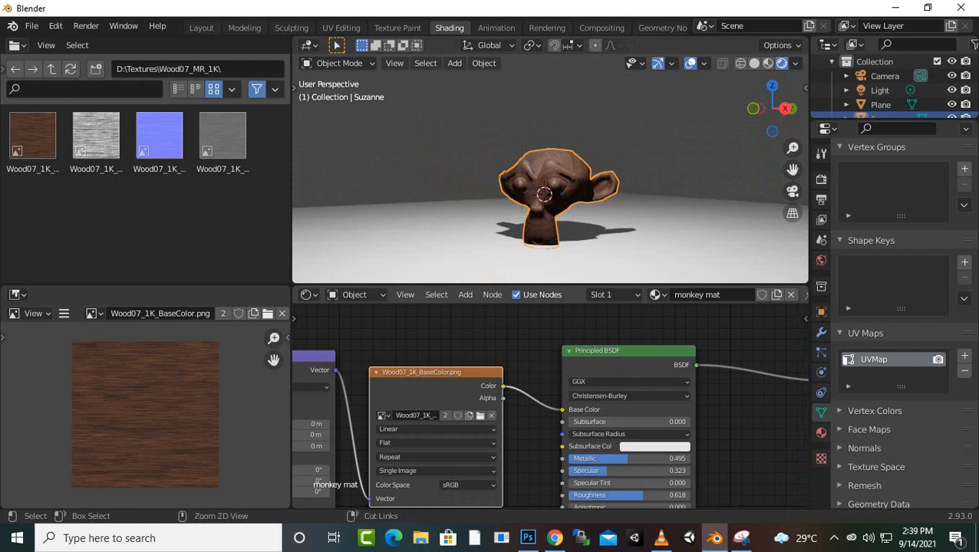
pyautogui.keyDown('ctrl'); pyautogui.keyDown('shift'); pyautogui.click(434, 387); pyautogui.keyUp('shift'); pyautogui.keyUp('ctrl')
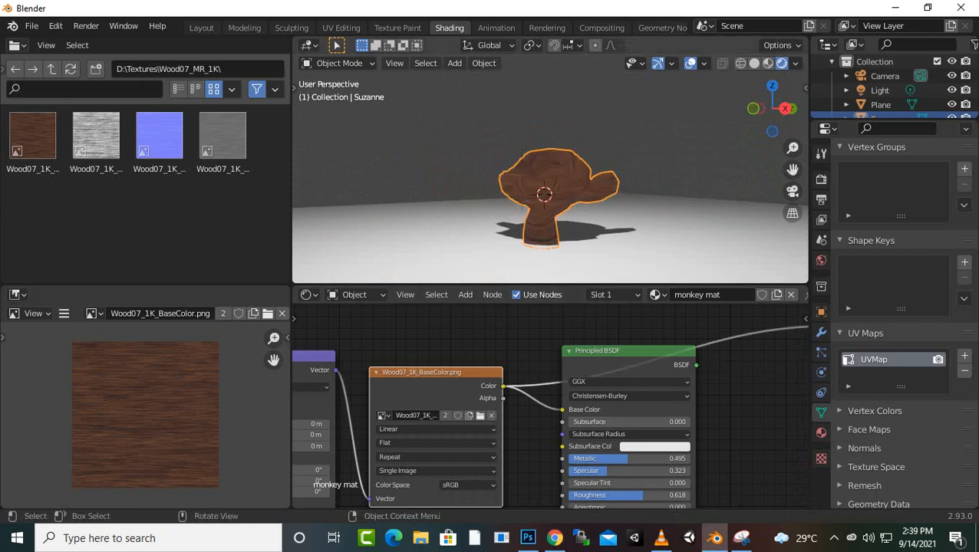
pyautogui.scroll(8, 551, 203)
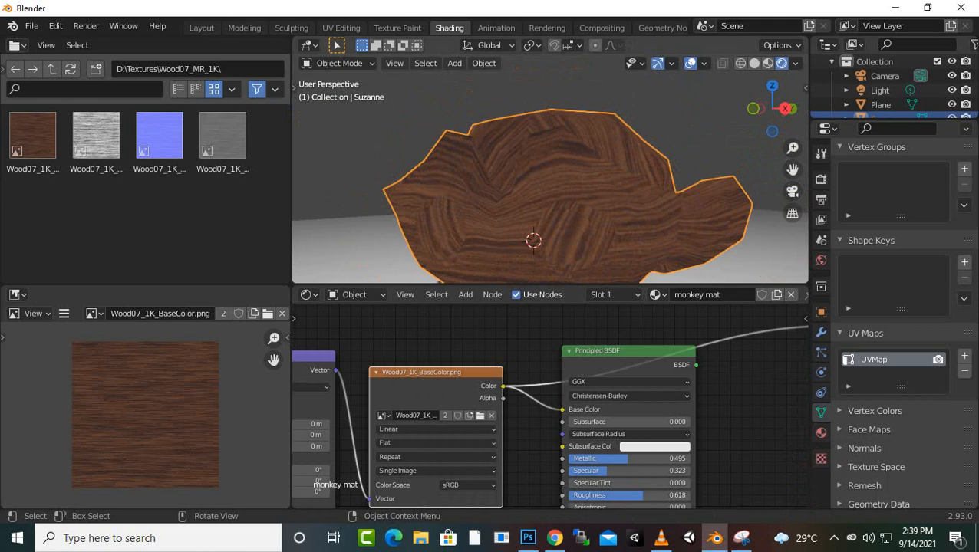
pyautogui.moveTo(550, 203); pyautogui.dragTo(620, 201, button='middle')
pyautogui.scroll(-4, 620, 201)
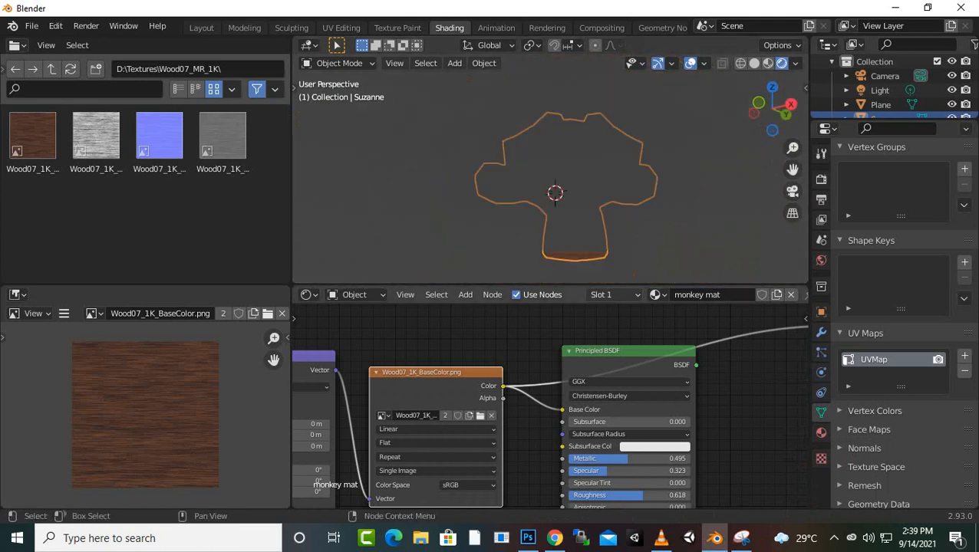
pyautogui.scroll(1, 598, 207)
pyautogui.moveTo(598, 207); pyautogui.dragTo(500, 183, button='middle')
pyautogui.scroll(-1, 503, 232)
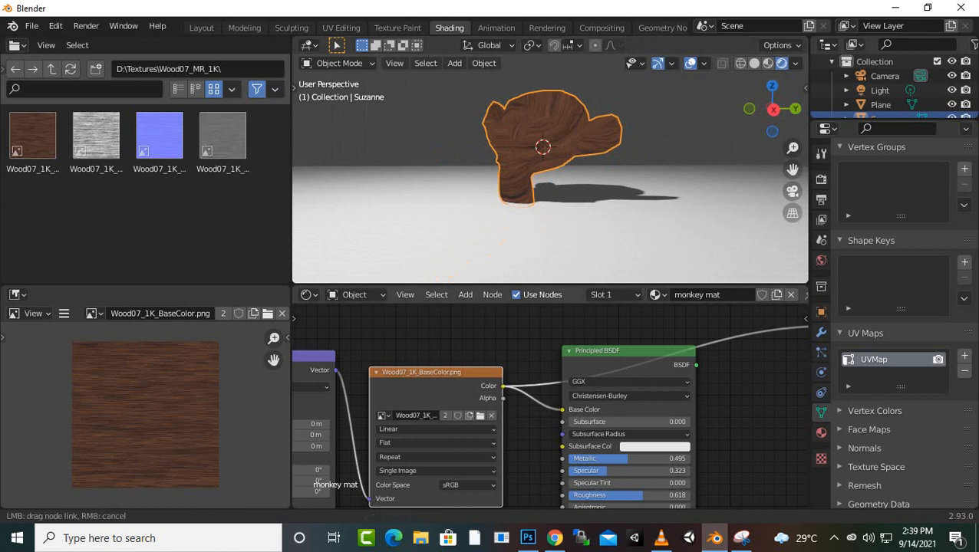
pyautogui.scroll(-2, 548, 405)
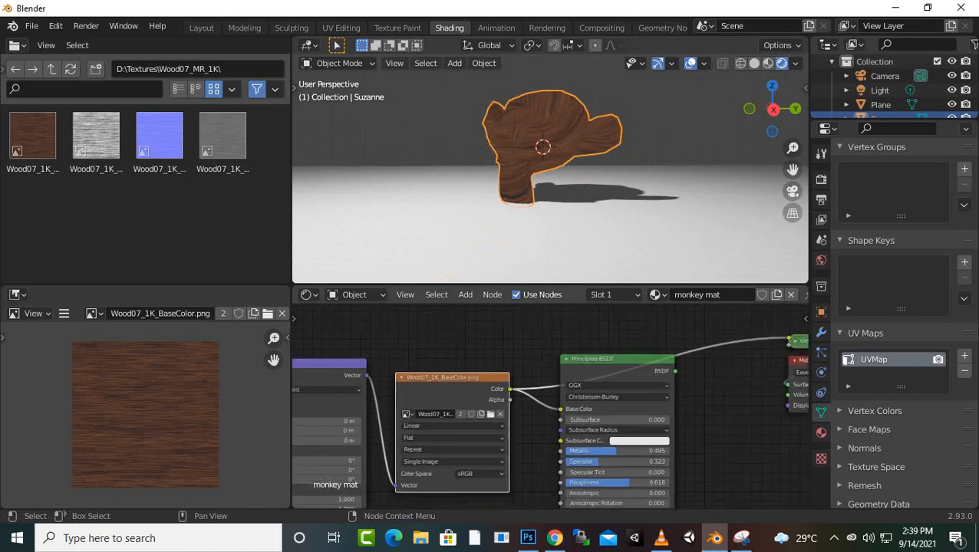
# Reconnect the Principled BSDF to the Material Output's Surface, remove the Viewer connection and check the shaded monkey
pyautogui.moveTo(666, 373); pyautogui.dragTo(771, 386)
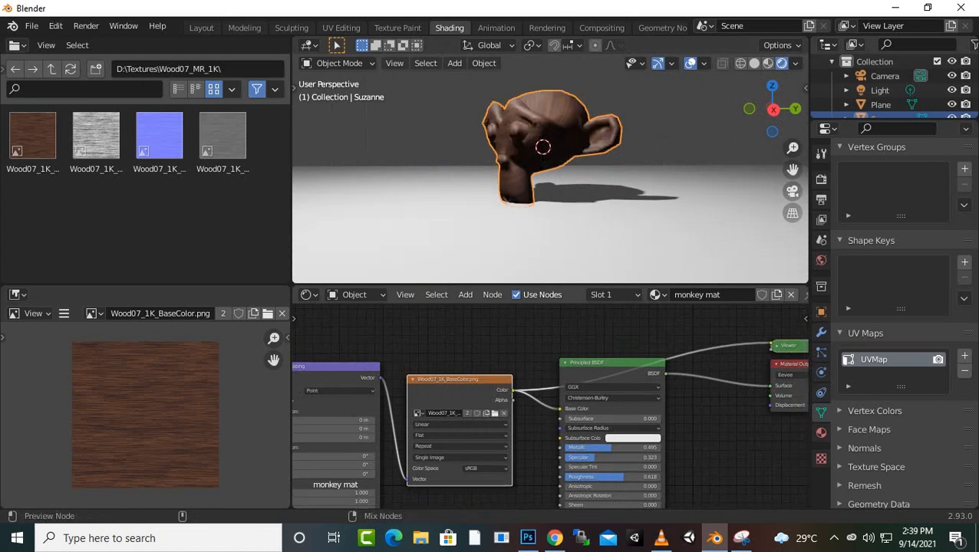
pyautogui.keyDown('ctrl'); pyautogui.keyDown('shift'); pyautogui.click(611, 371); pyautogui.keyUp('shift'); pyautogui.keyUp('ctrl')
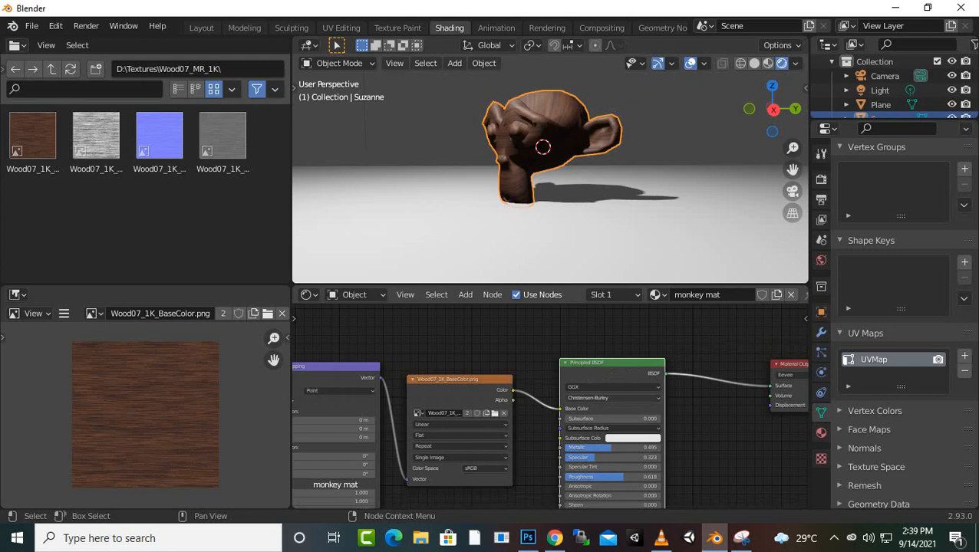
pyautogui.scroll(-3, 549, 295)
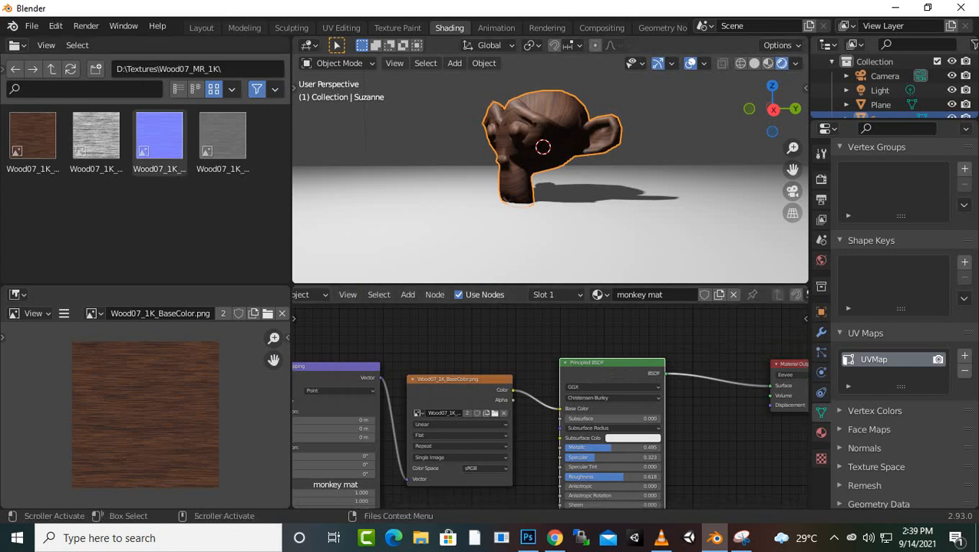
pyautogui.scroll(4, 537, 169)
pyautogui.moveTo(537, 169); pyautogui.dragTo(585, 207, button='middle')
pyautogui.scroll(-1, 585, 208)
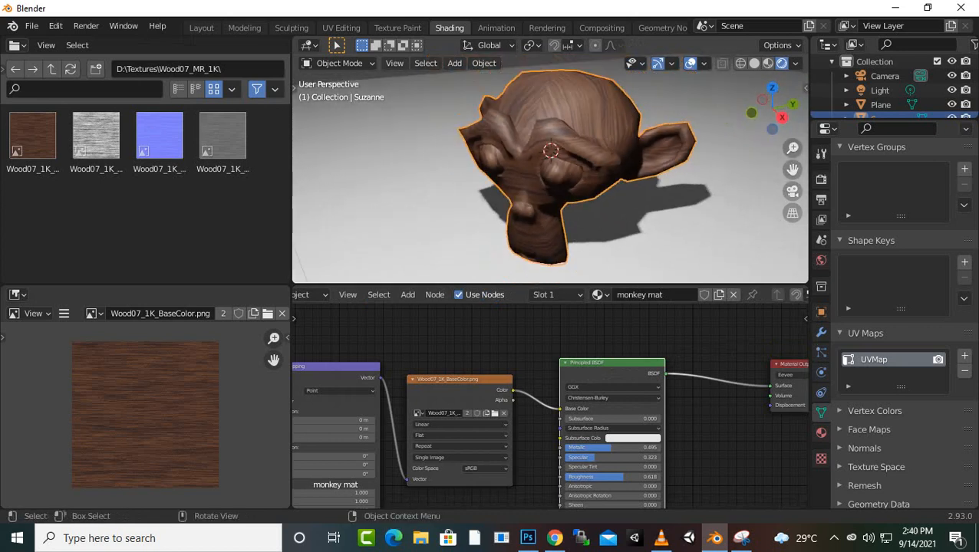
# Raise the point light's power to 10000 W and inspect the lit monkey from the front
pyautogui.click(880, 90)
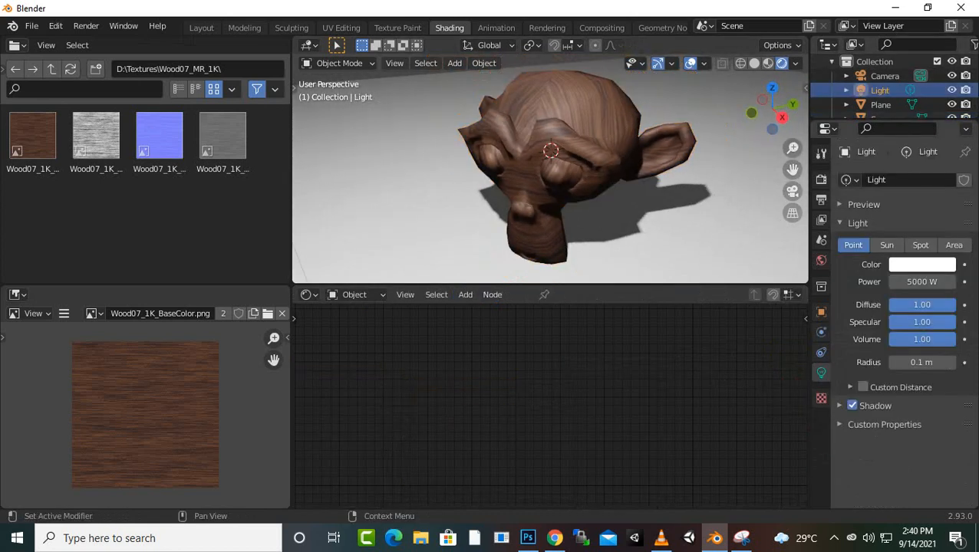
pyautogui.click(920, 282)
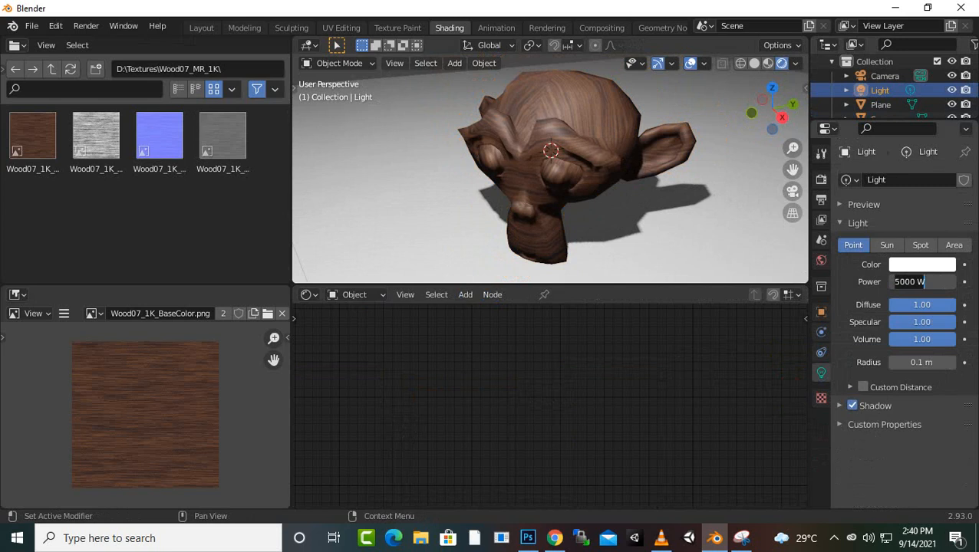
pyautogui.write('1')
pyautogui.press('Return')
pyautogui.scroll(2, 584, 184)
pyautogui.scroll(-1, 584, 184)
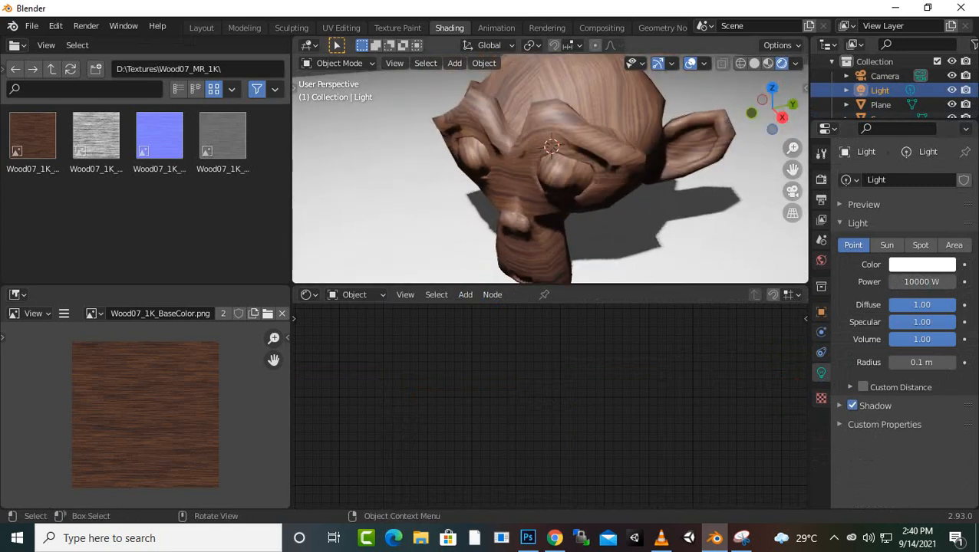
pyautogui.moveTo(583, 184); pyautogui.dragTo(752, 171, button='middle')
pyautogui.moveTo(549, 119); pyautogui.dragTo(599, 116, button='middle')
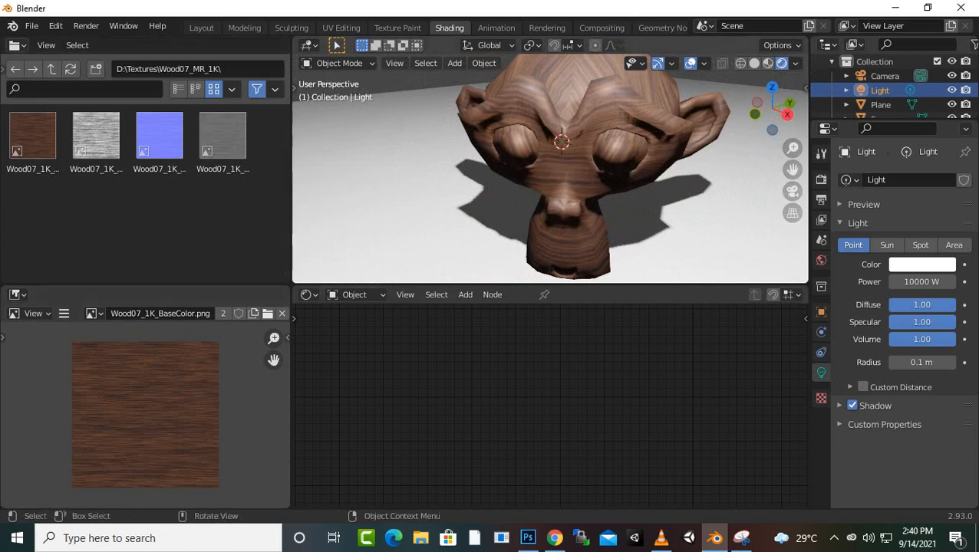
# Add Wood07_1K_Normal.png from the Wood07_MR_1K folder as an image texture node in the monkey's material
pyautogui.click(566, 173)
pyautogui.scroll(-3, 569, 402)
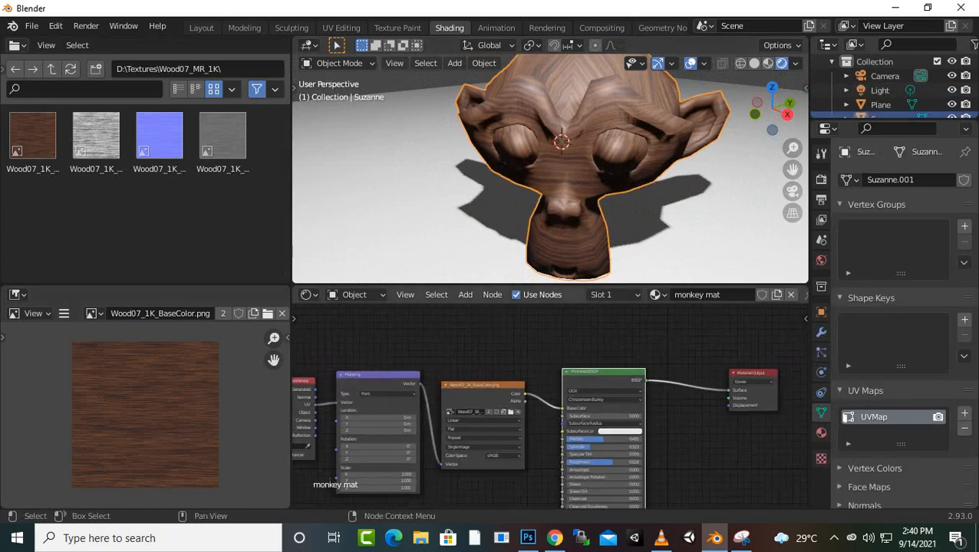
pyautogui.moveTo(570, 402); pyautogui.dragTo(598, 366, button='middle')
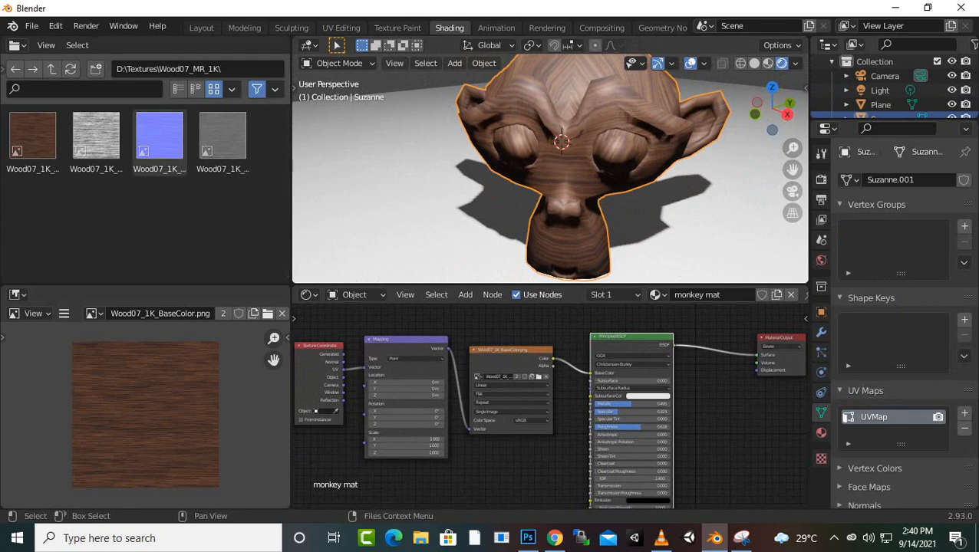
pyautogui.click(96, 138)
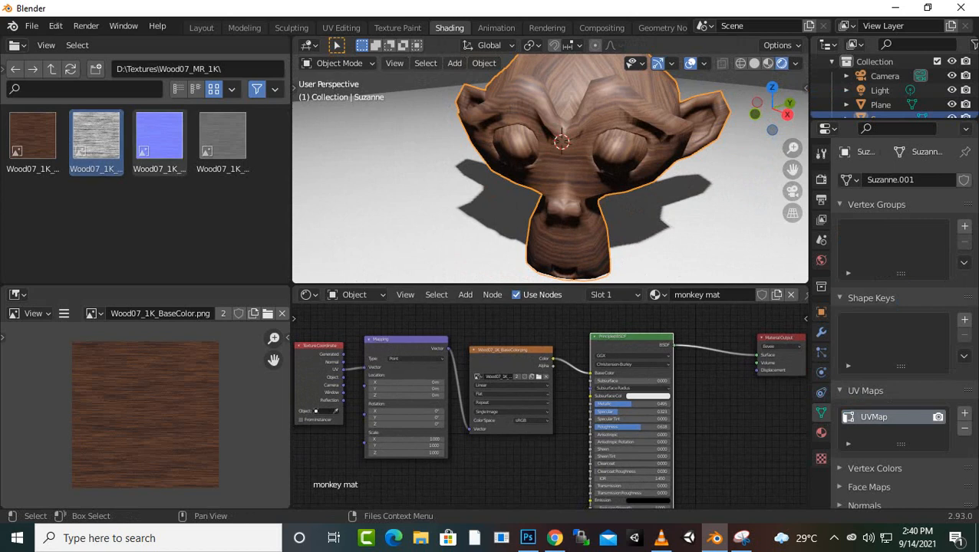
pyautogui.click(159, 138)
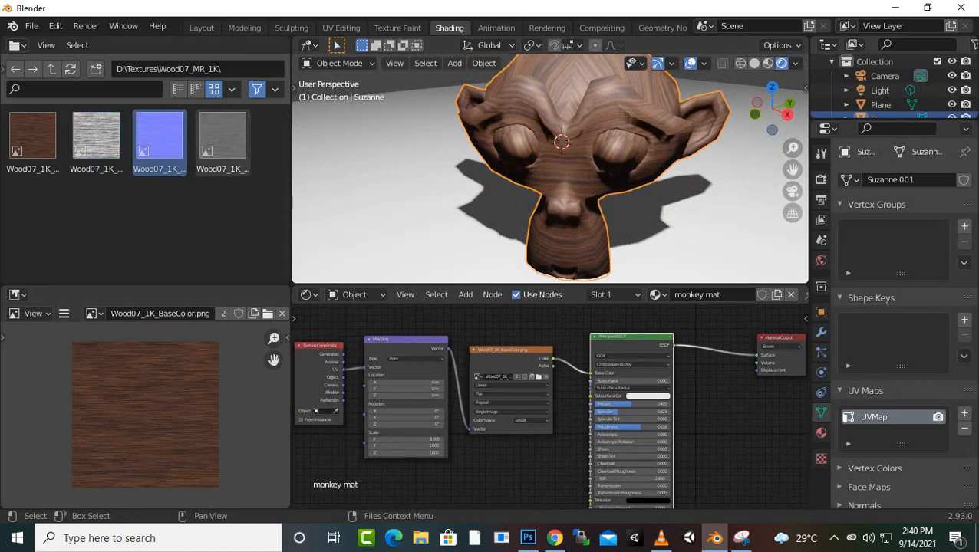
pyautogui.click(96, 140)
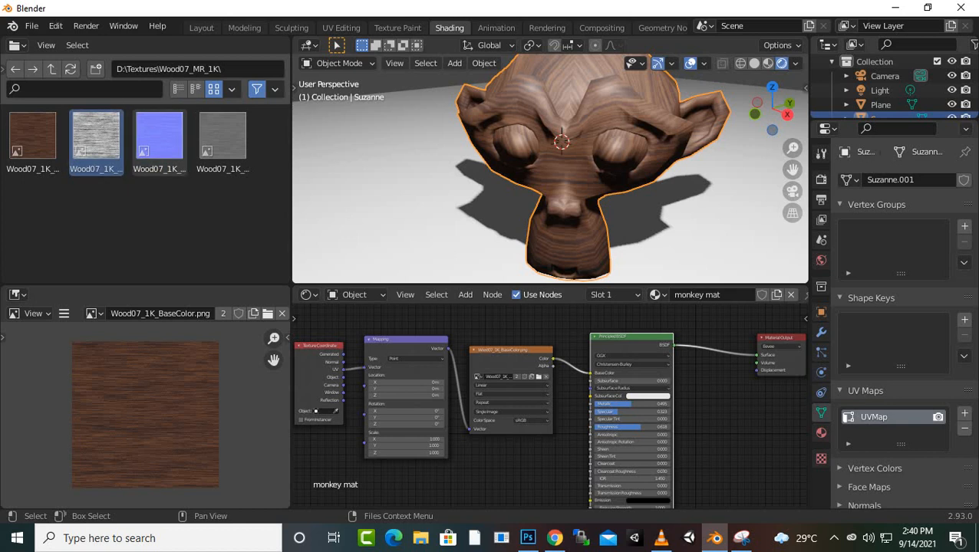
pyautogui.click(223, 140)
pyautogui.click(160, 139)
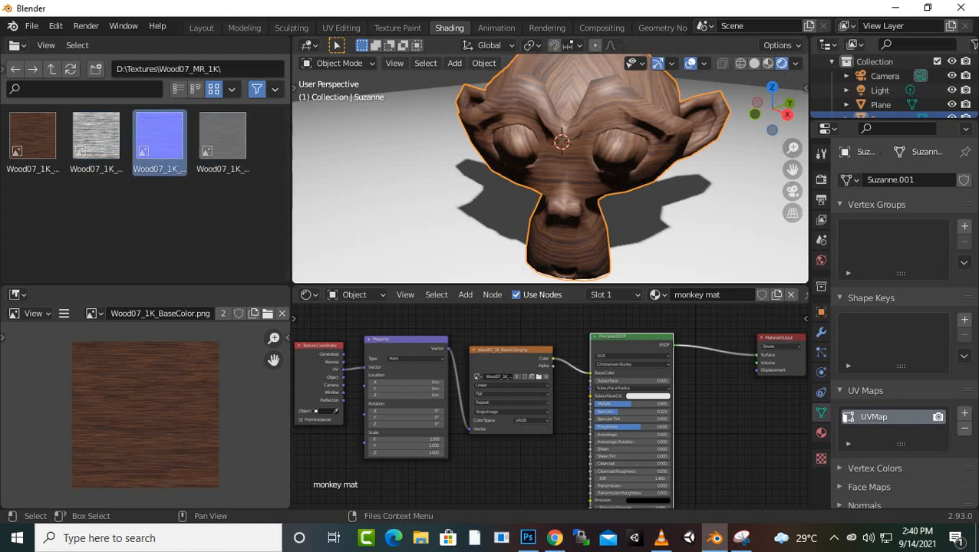
pyautogui.moveTo(160, 140); pyautogui.dragTo(480, 437)
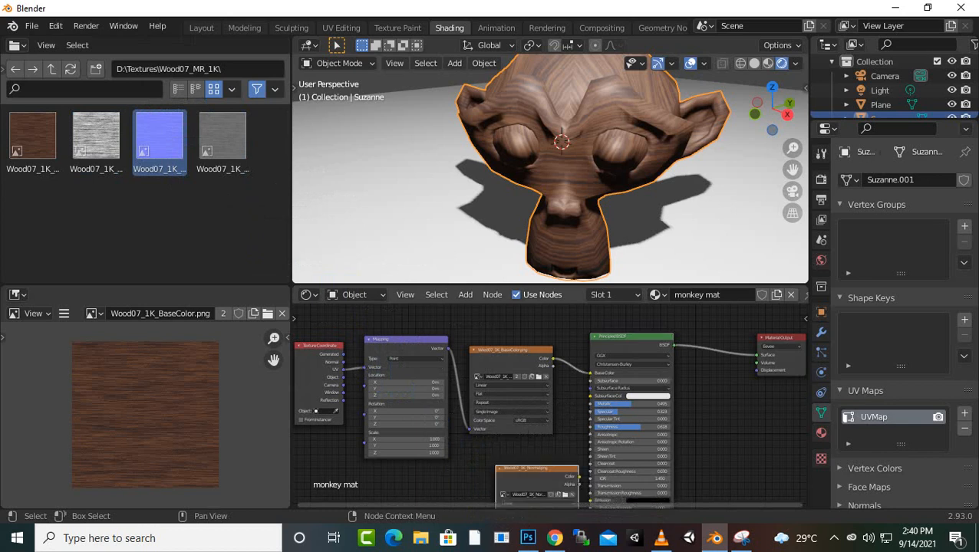
# Move the Wood07_1K_Normal.png node away from the Principled BSDF to leave room for another node between them
pyautogui.scroll(-1, 491, 460)
pyautogui.moveTo(572, 494); pyautogui.dragTo(550, 409, button='middle')
pyautogui.scroll(4, 551, 409)
pyautogui.scroll(1, 530, 410)
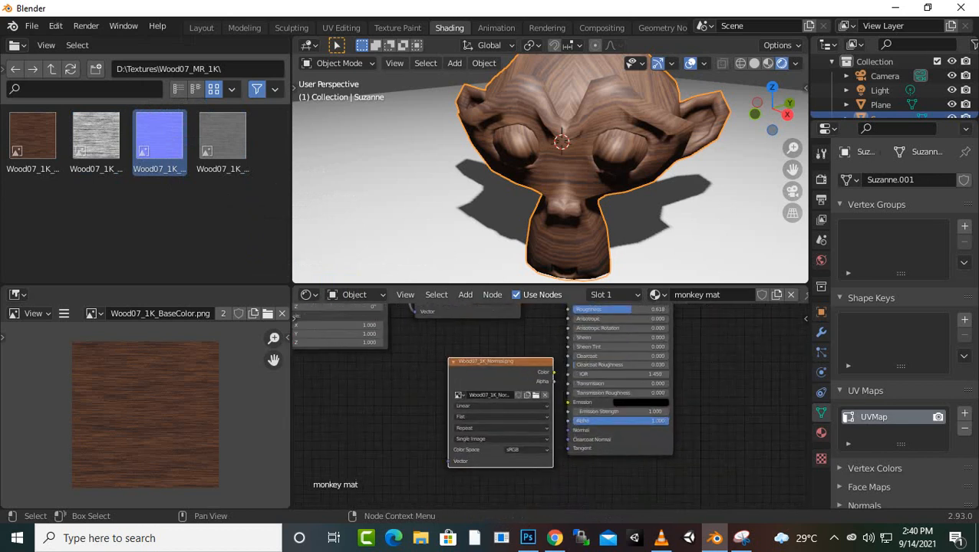
pyautogui.moveTo(496, 363); pyautogui.dragTo(407, 372)
pyautogui.scroll(3, 406, 372)
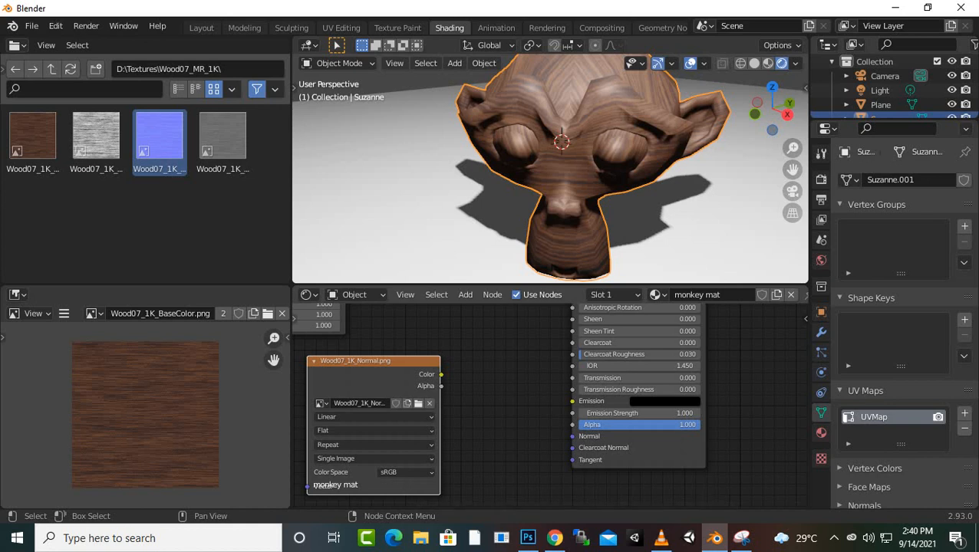
# Add a Normal Map vector node between the Wood07_1K_Normal.png texture and the Principled BSDF
pyautogui.moveTo(441, 374); pyautogui.dragTo(571, 459)
pyautogui.moveTo(572, 461); pyautogui.dragTo(484, 425)
pyautogui.hotkey('shift', 'a')
pyautogui.moveTo(445, 448)
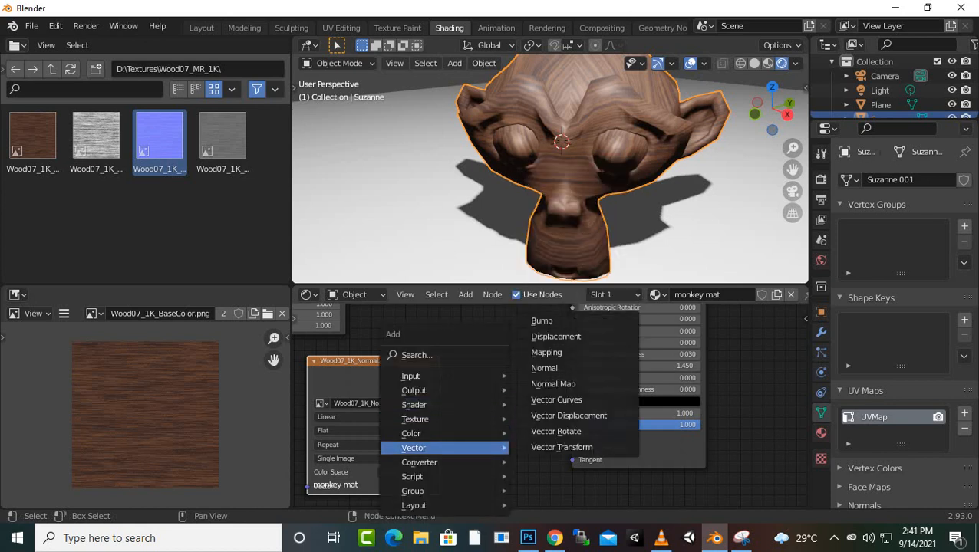
pyautogui.click(554, 383)
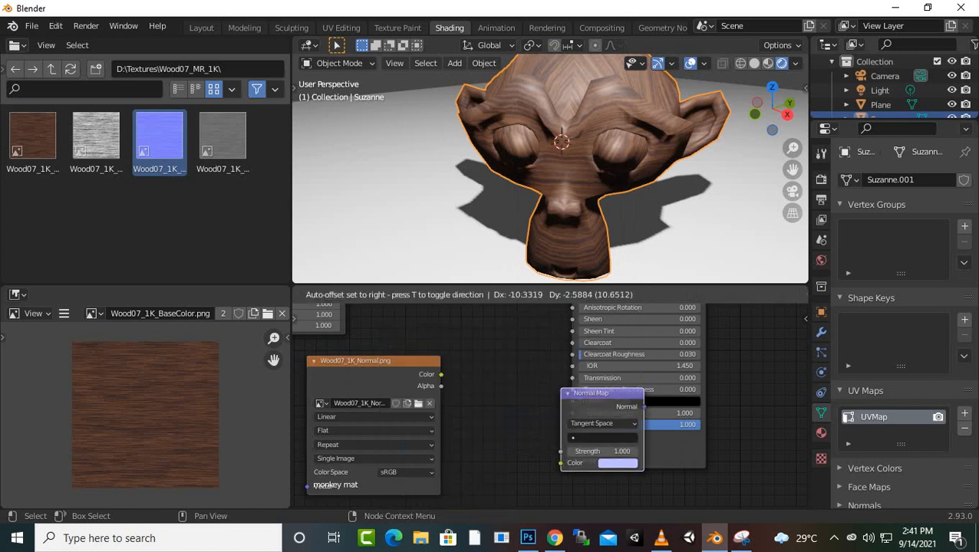
pyautogui.click(516, 422)
# Connect the normal texture's Color to the Normal Map's Color, and the Normal Map's output to the Principled BSDF's Normal input
pyautogui.moveTo(442, 375); pyautogui.dragTo(473, 458)
pyautogui.moveTo(507, 388); pyautogui.dragTo(457, 387)
pyautogui.moveTo(457, 387); pyautogui.dragTo(558, 401)
pyautogui.moveTo(572, 436); pyautogui.dragTo(572, 436)
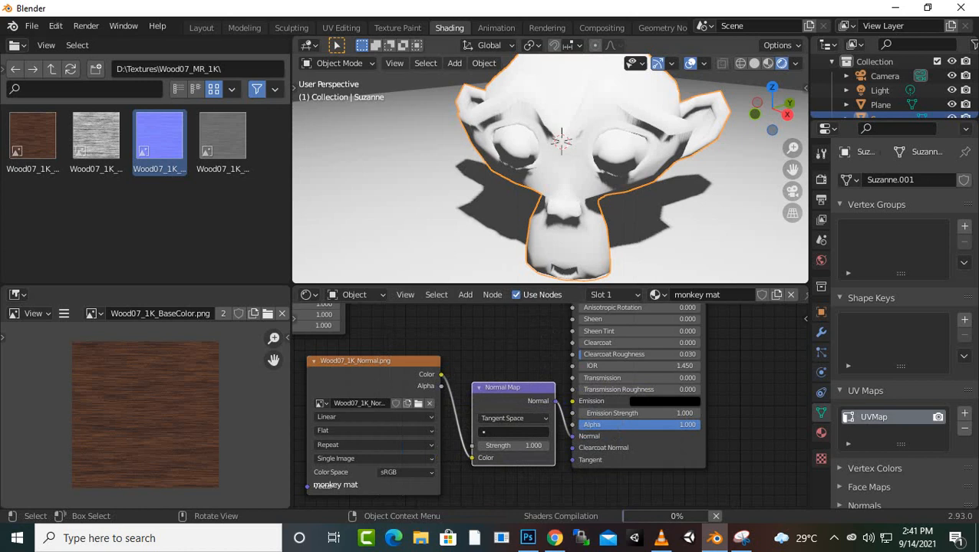
pyautogui.scroll(1, 559, 191)
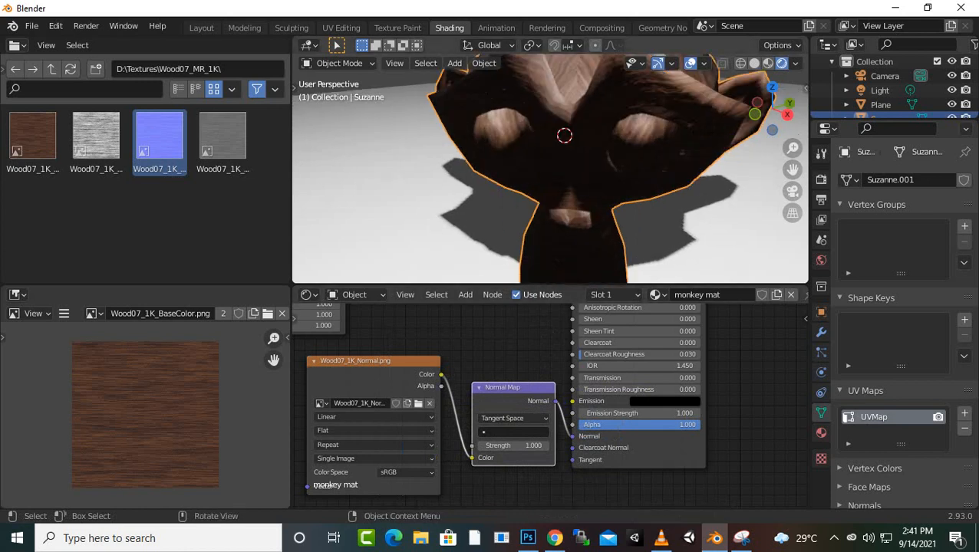
# Disconnect the Wood07_1K_BaseColor.png texture from the Principled BSDF's Base Color and examine the normal map's effect on the monkey
pyautogui.scroll(-2, 559, 192)
pyautogui.moveTo(558, 185); pyautogui.dragTo(524, 202, button='middle')
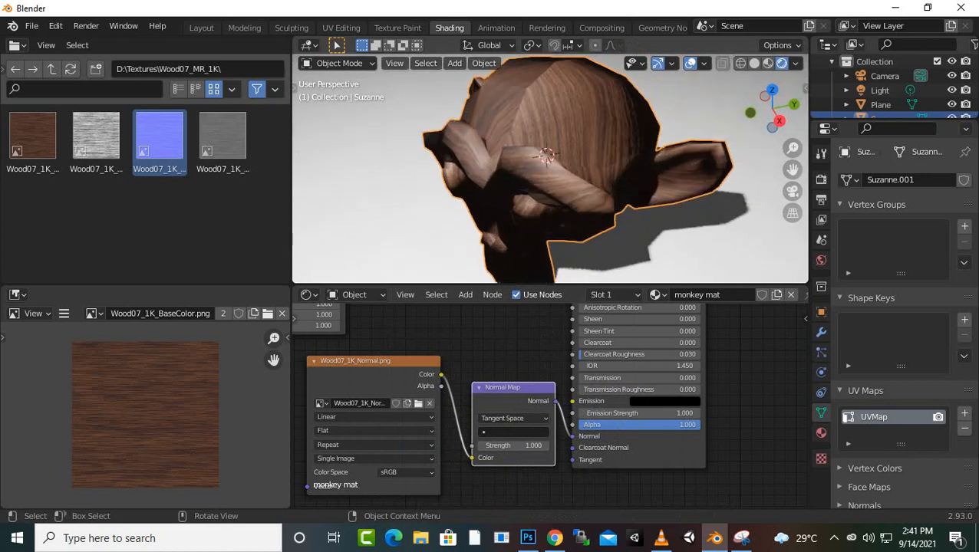
pyautogui.scroll(-1, 542, 409)
pyautogui.scroll(-4, 537, 414)
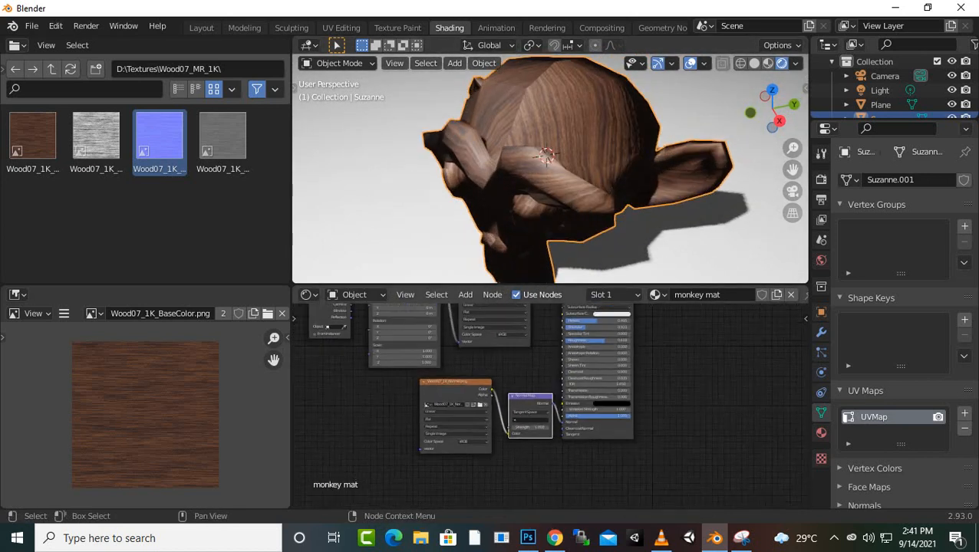
pyautogui.moveTo(560, 318); pyautogui.dragTo(549, 325)
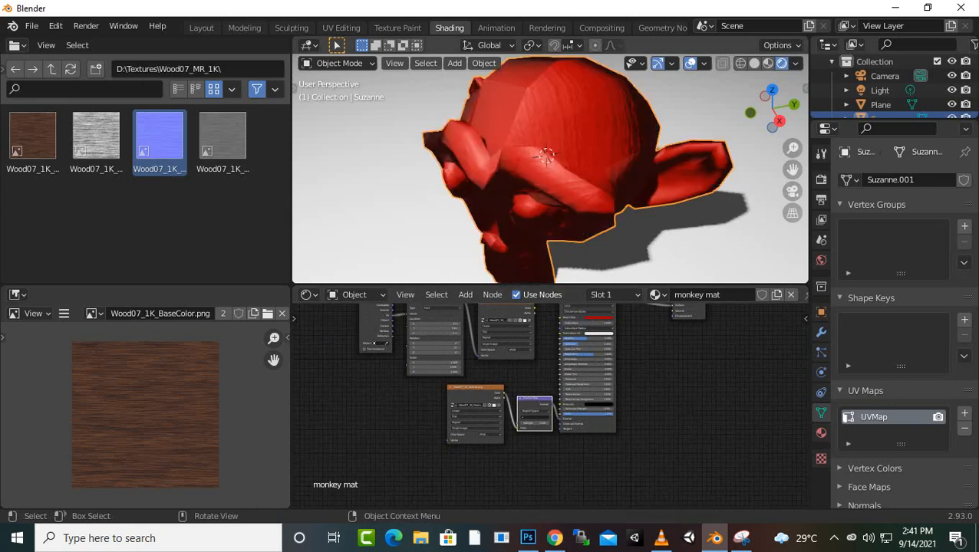
pyautogui.scroll(2, 550, 168)
pyautogui.moveTo(550, 176); pyautogui.dragTo(513, 176, button='middle')
pyautogui.scroll(-2, 542, 146)
pyautogui.scroll(2, 513, 177)
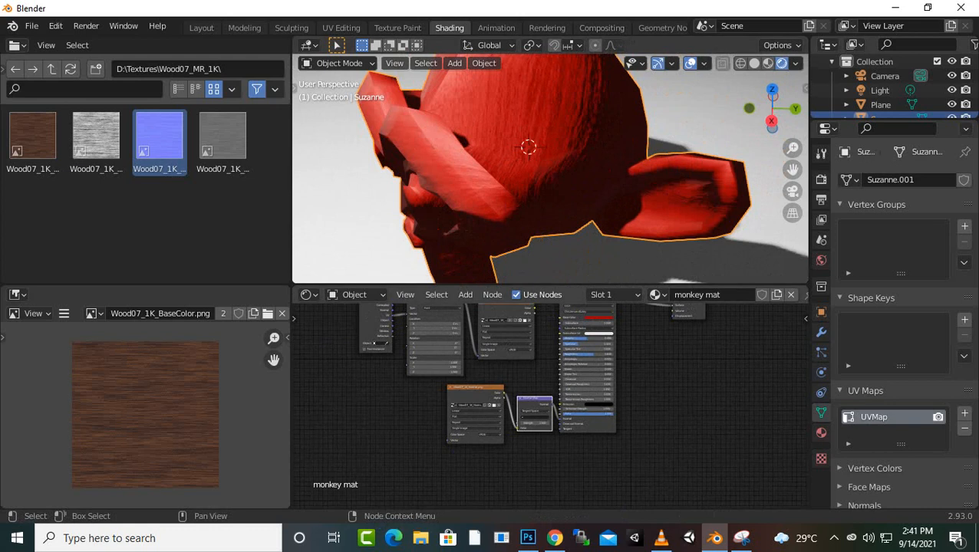
# Raise the Normal Map node's Strength to 2.700
pyautogui.scroll(1, 558, 414)
pyautogui.scroll(6, 549, 406)
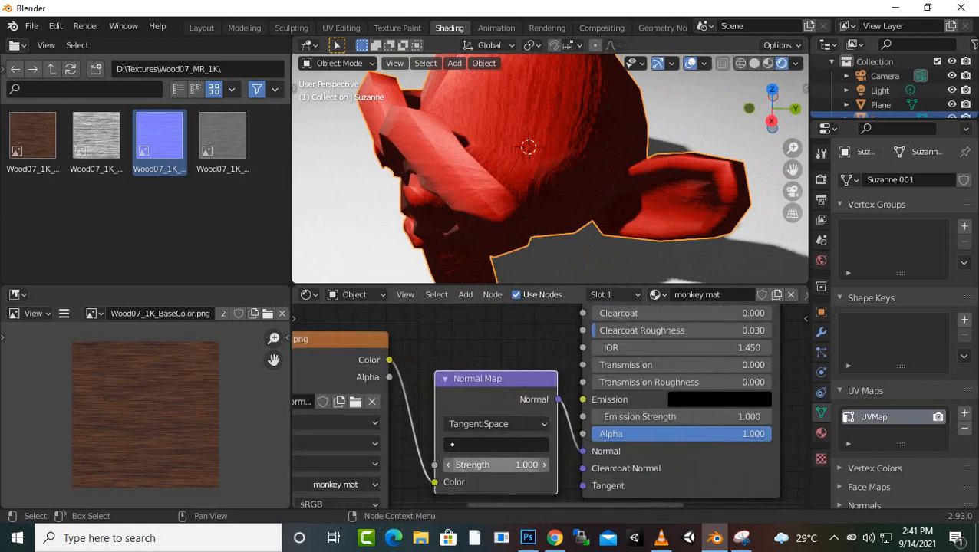
pyautogui.moveTo(497, 465)
pyautogui.mouseDown()
pyautogui.moveTo(452, 465)
pyautogui.moveTo(537, 465)
pyautogui.moveTo(499, 465)
pyautogui.moveTo(524, 465)
pyautogui.moveTo(516, 465)
pyautogui.mouseUp()
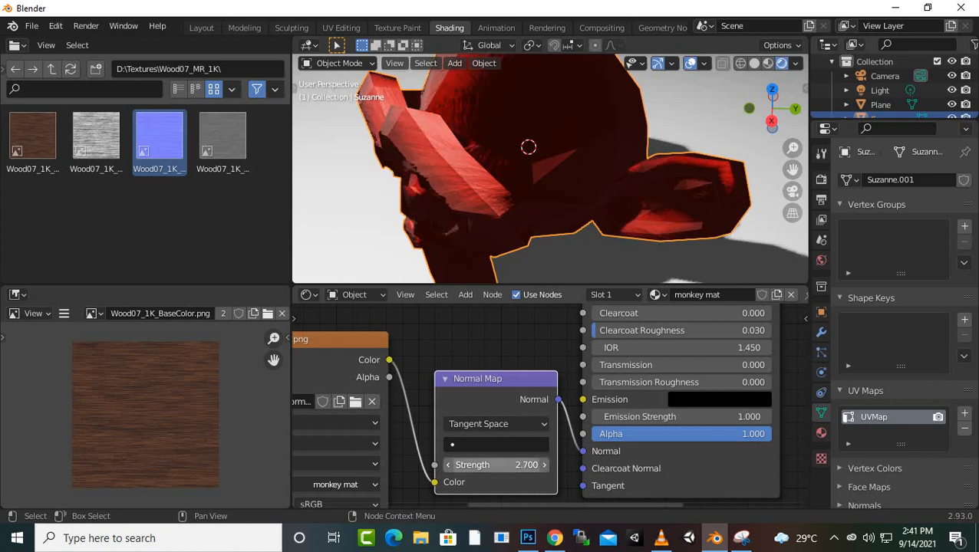
# Set the Normal Map node's Strength to 0.5
pyautogui.moveTo(507, 465); pyautogui.dragTo(561, 439, button='middle')
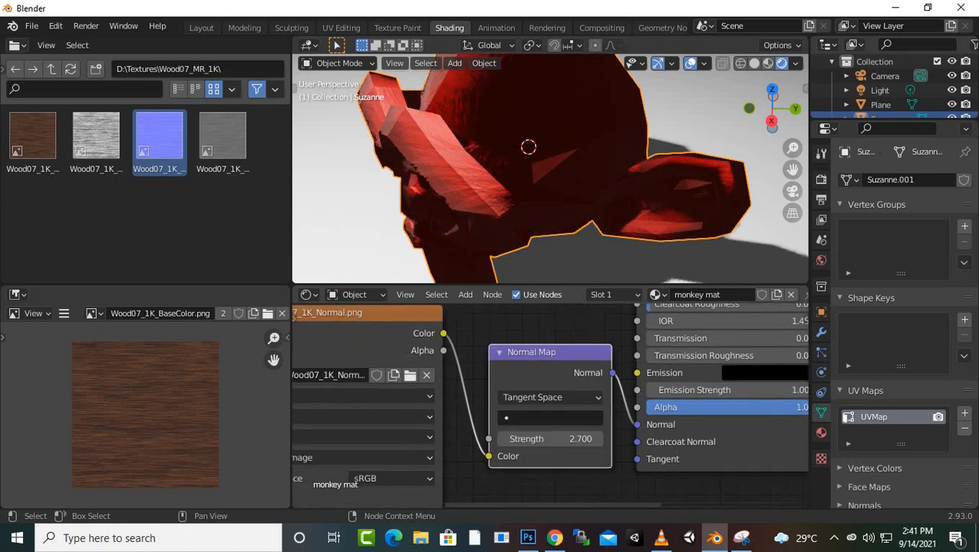
pyautogui.click(570, 438)
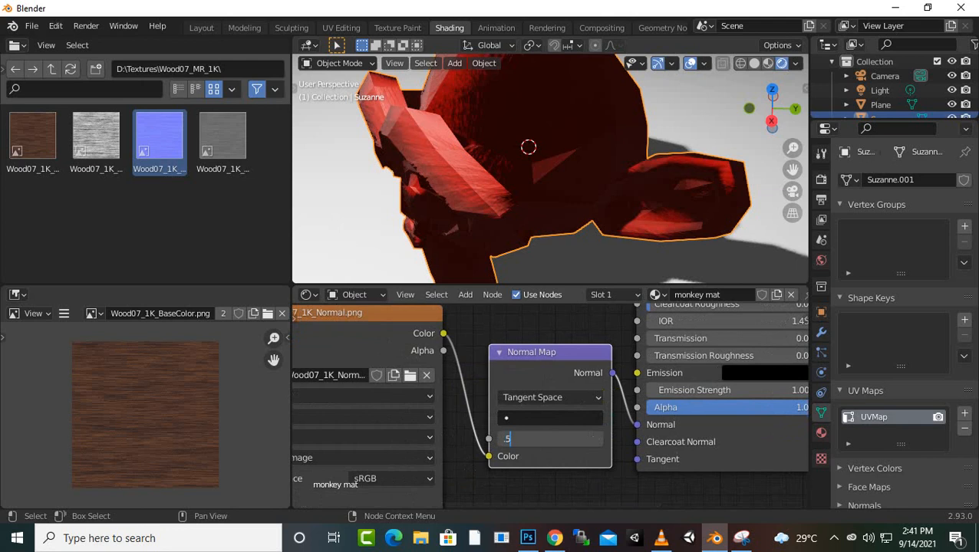
pyautogui.press('Return')
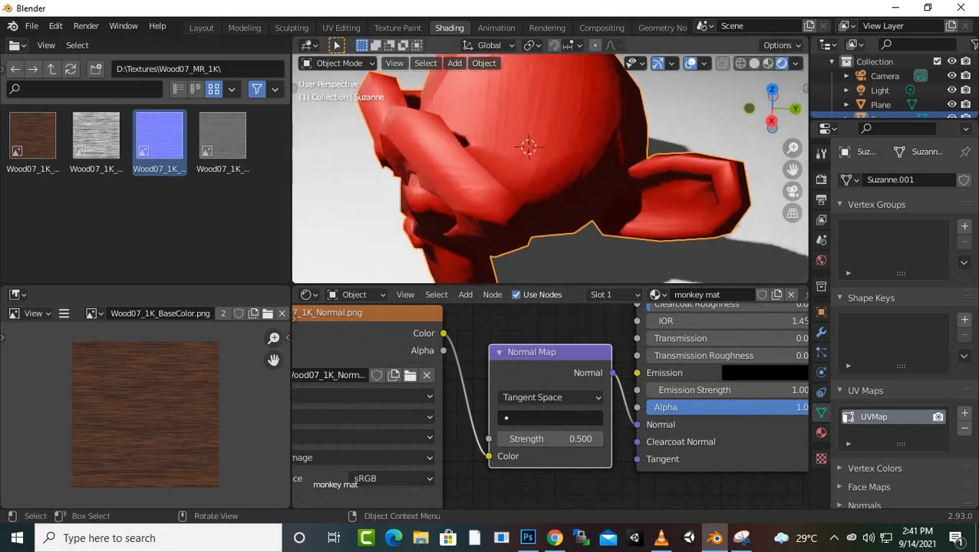
# Reconnect the Wood07_1K_BaseColor.png texture's Color output to the Principled BSDF's Base Color input
pyautogui.scroll(-4, 550, 169)
pyautogui.moveTo(564, 361); pyautogui.dragTo(539, 462, button='middle')
pyautogui.scroll(-5, 554, 400)
pyautogui.moveTo(554, 401); pyautogui.dragTo(524, 500, button='middle')
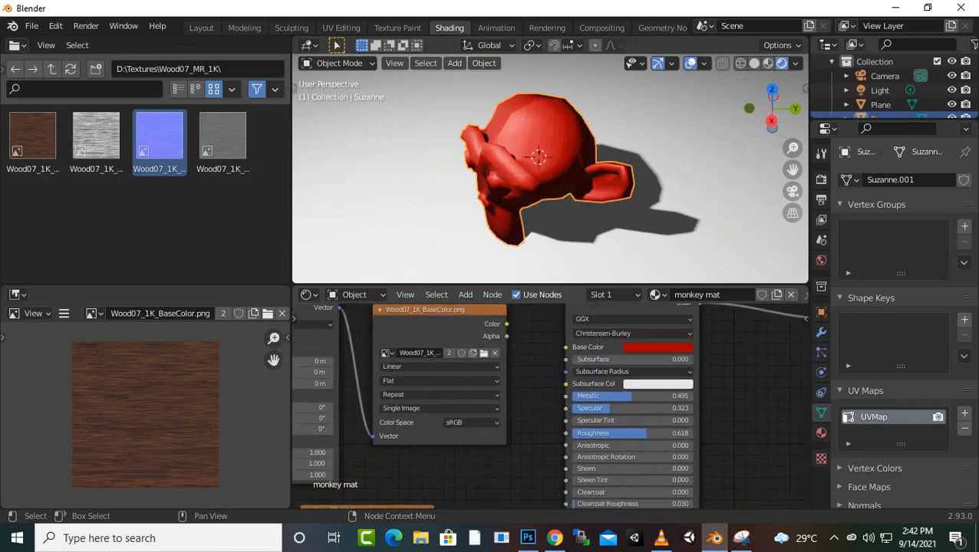
pyautogui.moveTo(507, 324); pyautogui.dragTo(565, 348)
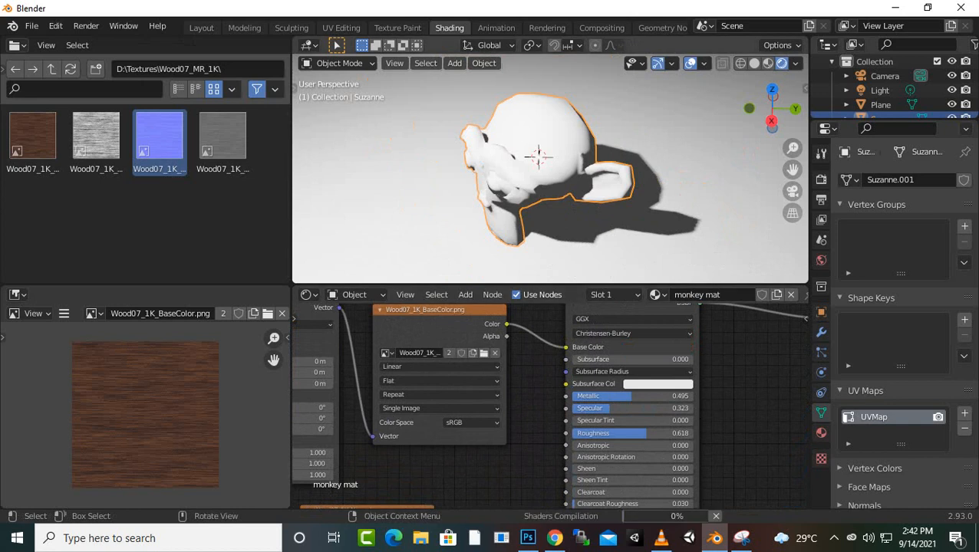
# Examine the wood grain and surface relief on the monkey from several angles, keeping the monkey selected
pyautogui.scroll(4, 550, 169)
pyautogui.scroll(-3, 550, 168)
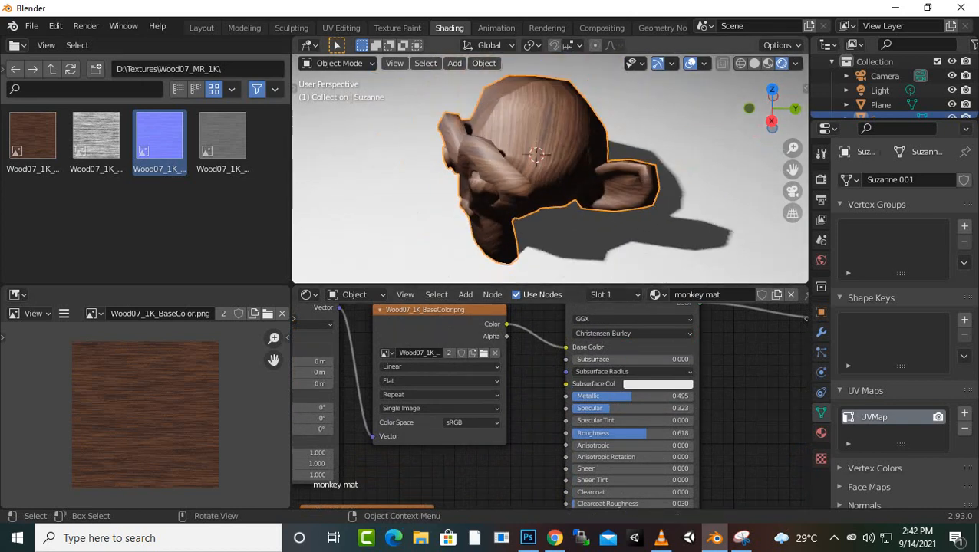
pyautogui.moveTo(529, 169); pyautogui.dragTo(602, 135, button='middle')
pyautogui.click(601, 134)
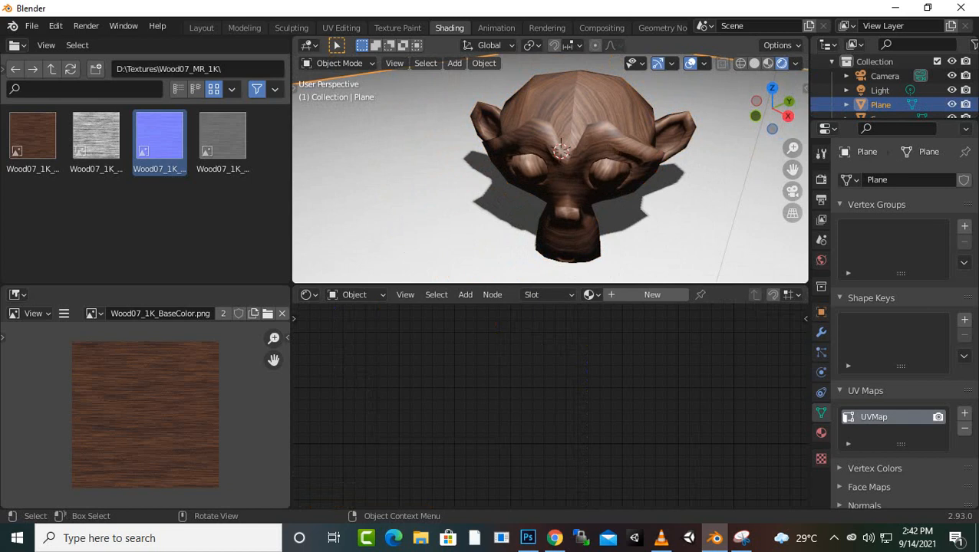
pyautogui.rightClick(601, 134)
pyautogui.click(541, 134)
pyautogui.click(541, 133)
pyautogui.moveTo(541, 134); pyautogui.dragTo(483, 142, button='middle')
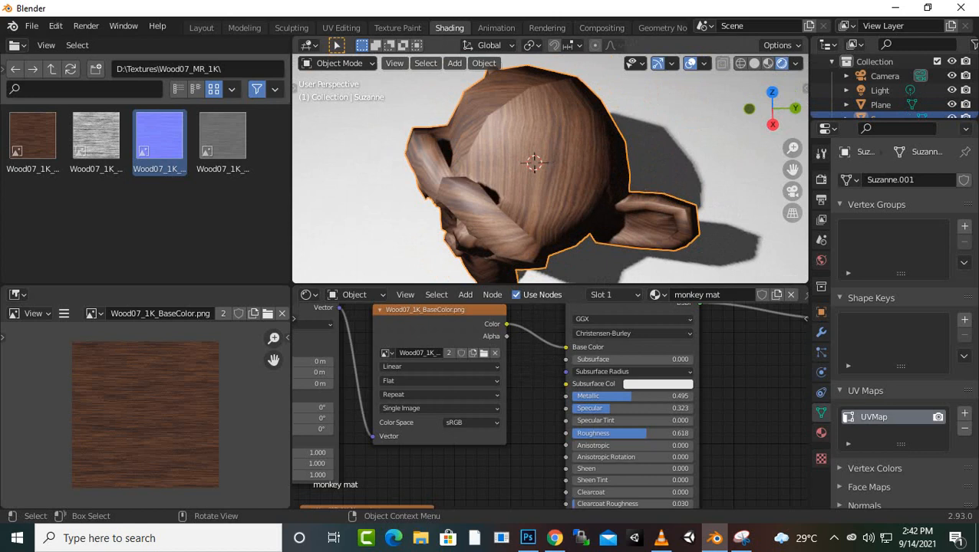
pyautogui.scroll(-2, 491, 161)
pyautogui.moveTo(491, 161); pyautogui.dragTo(681, 108, button='middle')
pyautogui.scroll(-1, 682, 108)
pyautogui.moveTo(564, 153); pyautogui.dragTo(497, 173, button='middle')
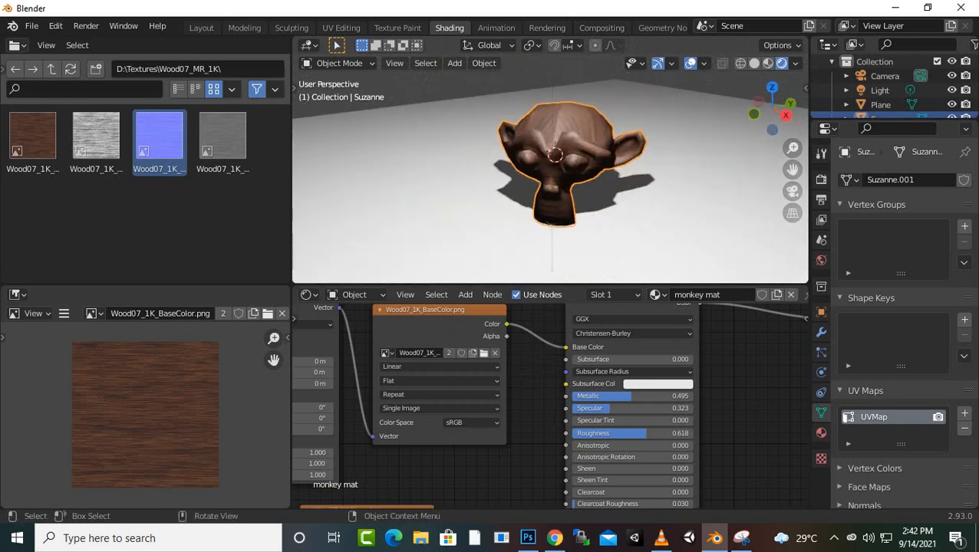
pyautogui.click(834, 538)
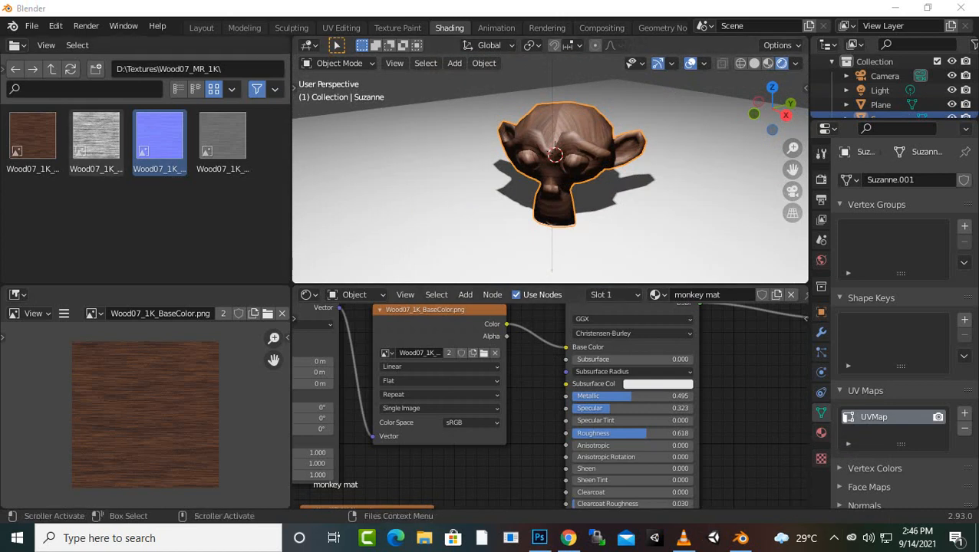
pyautogui.scroll(-1, 551, 181)
pyautogui.scroll(1, 550, 181)
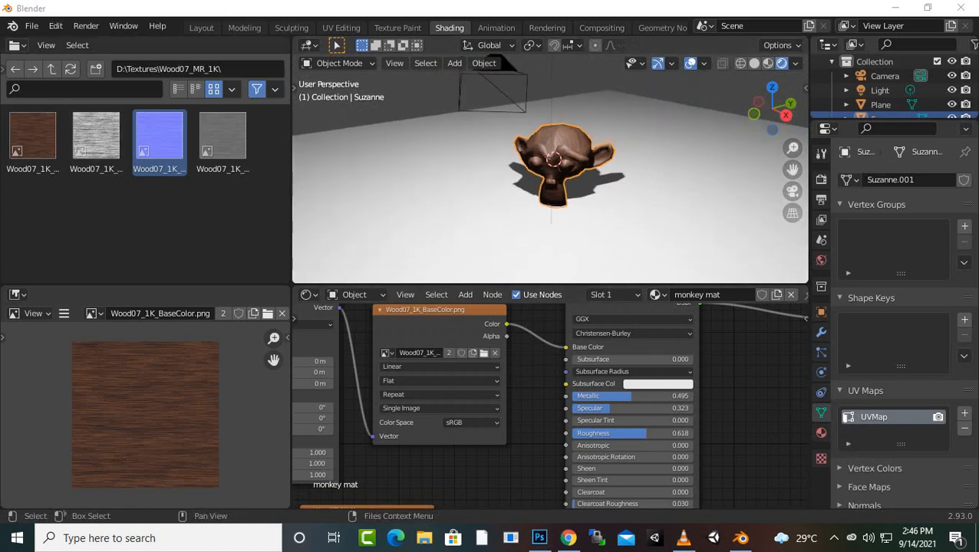
pyautogui.scroll(1, 550, 181)
pyautogui.scroll(1, 550, 180)
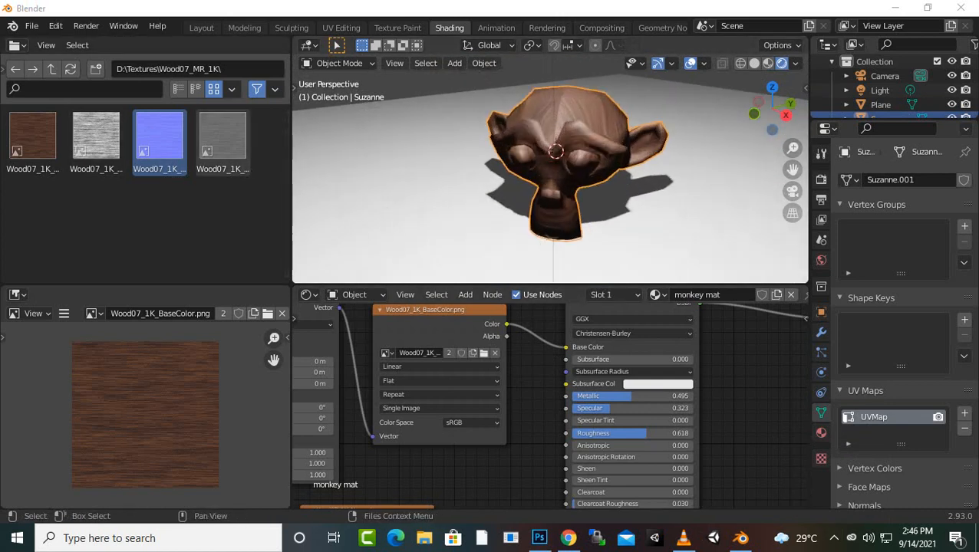
# Preview Wood07_1K_Roughness.png in the image editor, and return the preview to Wood07_1K_BaseColor.png
pyautogui.click(223, 138)
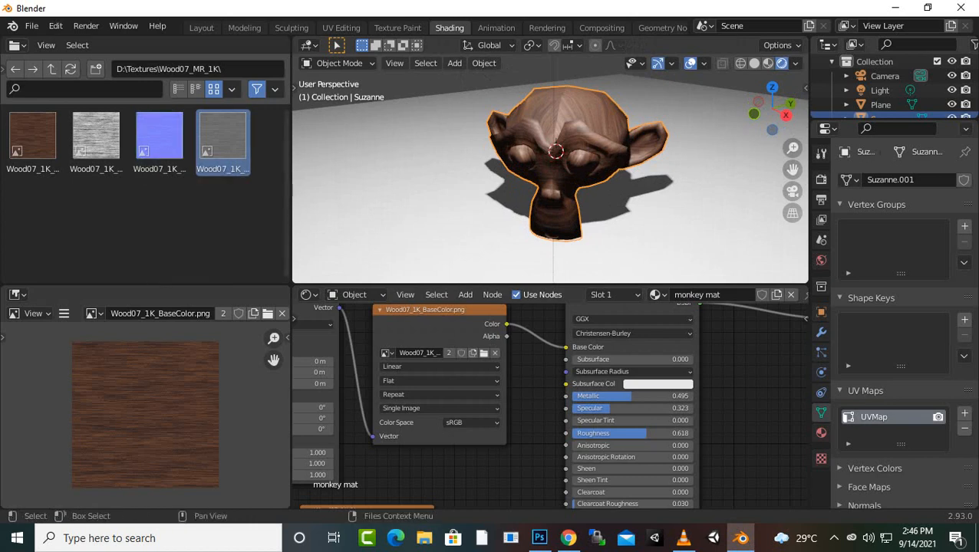
pyautogui.moveTo(222, 140); pyautogui.dragTo(168, 345)
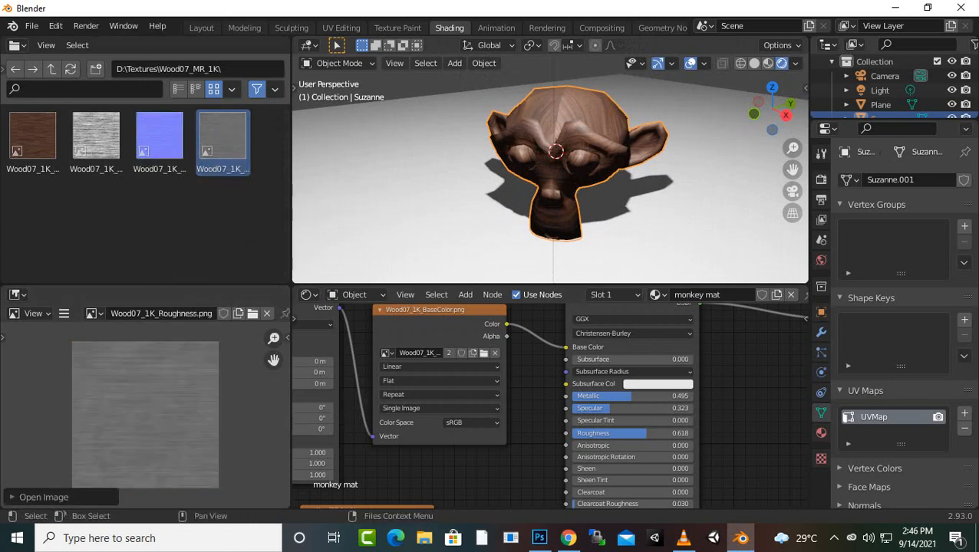
pyautogui.moveTo(33, 140); pyautogui.dragTo(113, 374)
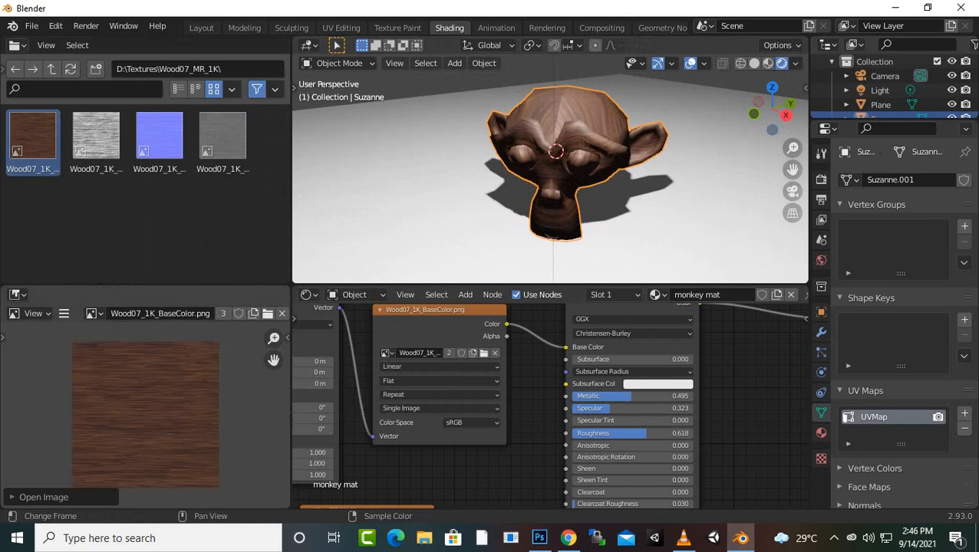
# Add Wood07_1K_Roughness.png as an image texture node below the base color texture, and move the Normal Map node down
pyautogui.moveTo(222, 140); pyautogui.dragTo(482, 471)
pyautogui.scroll(-4, 549, 406)
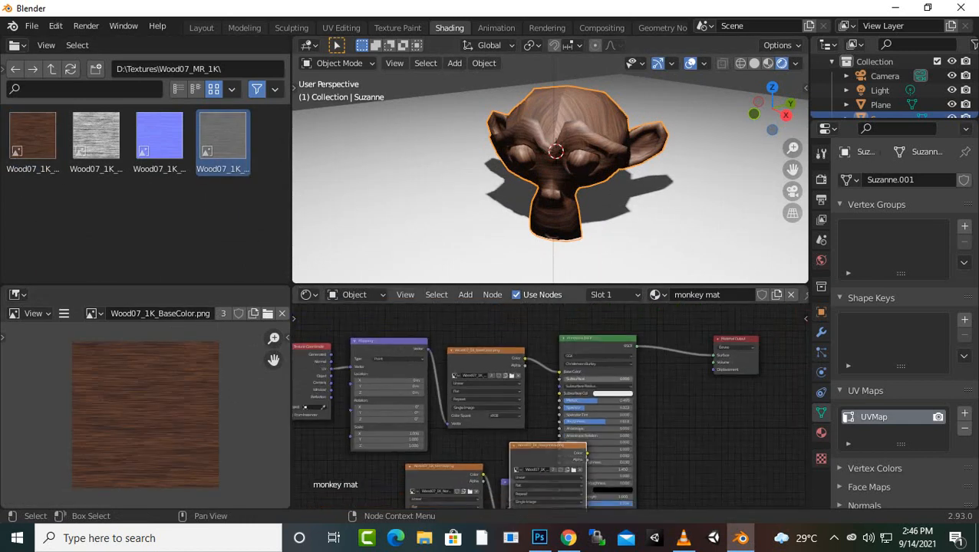
pyautogui.moveTo(466, 455); pyautogui.dragTo(434, 507)
pyautogui.moveTo(544, 438); pyautogui.dragTo(510, 441)
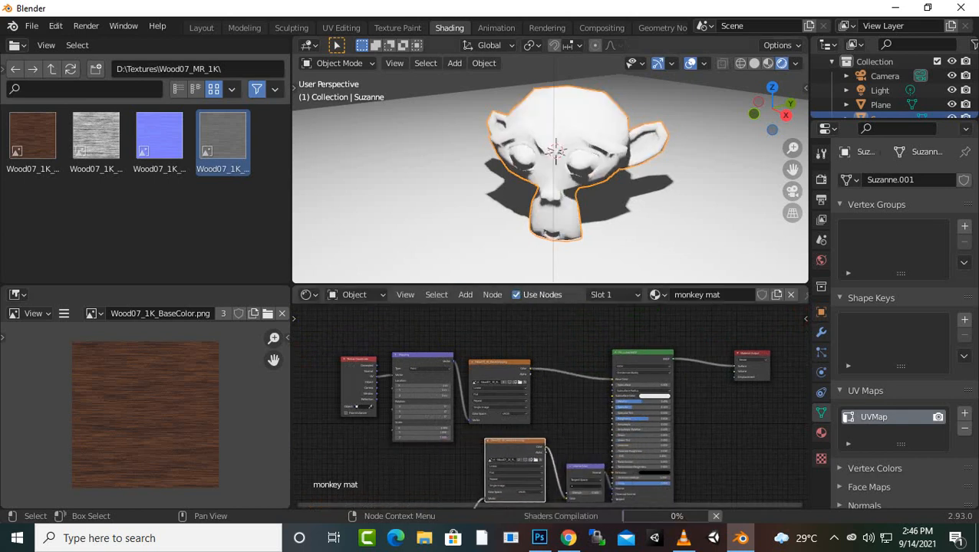
pyautogui.moveTo(585, 467); pyautogui.dragTo(586, 497)
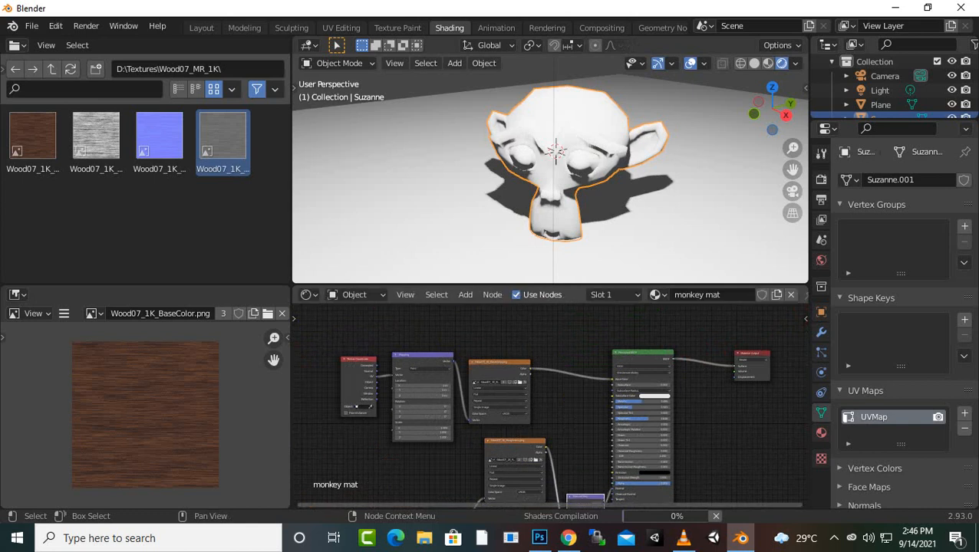
pyautogui.moveTo(515, 442); pyautogui.dragTo(508, 435)
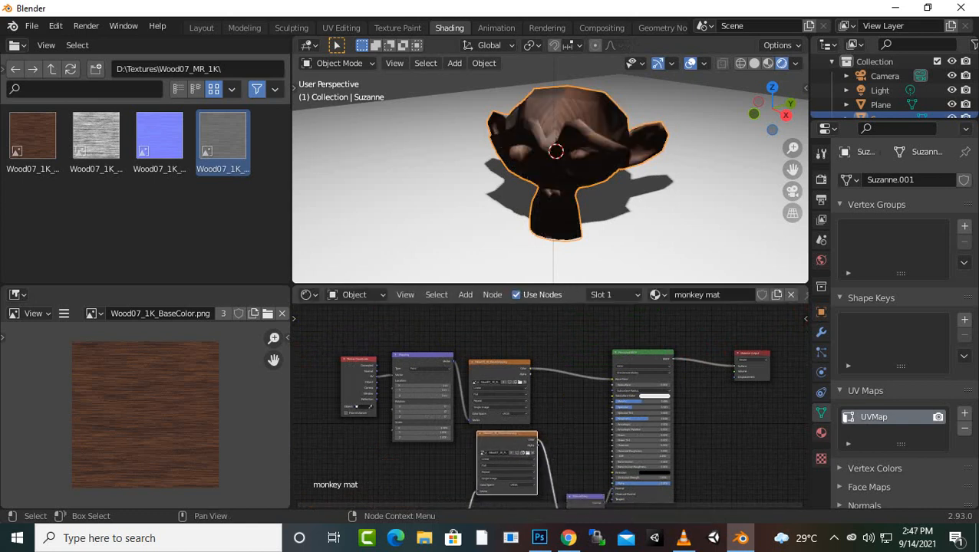
# Connect the Wood07_1K_Roughness.png texture's Color to the Principled BSDF's Roughness input and check it on the monkey
pyautogui.moveTo(454, 361); pyautogui.dragTo(454, 363)
pyautogui.moveTo(611, 430); pyautogui.dragTo(613, 418)
pyautogui.scroll(4, 552, 407)
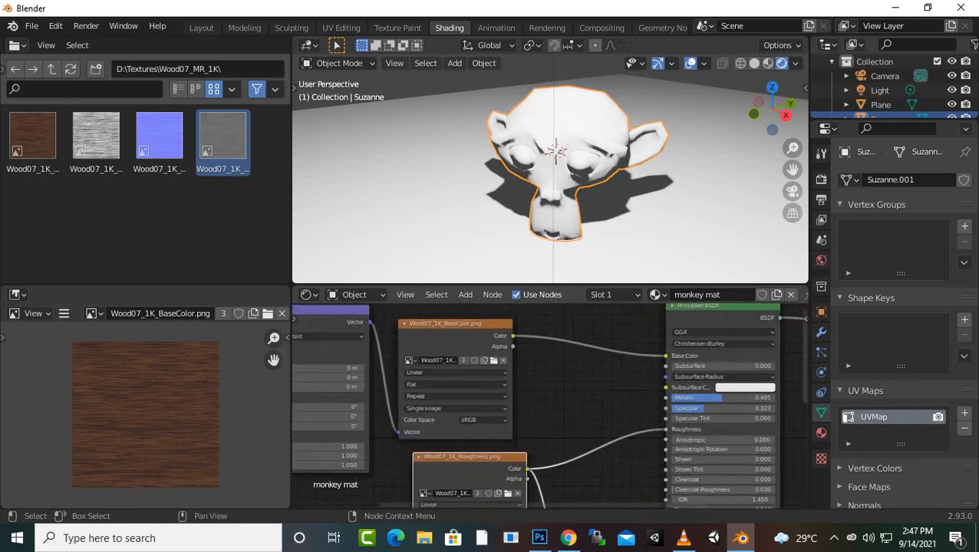
pyautogui.scroll(-1, 552, 407)
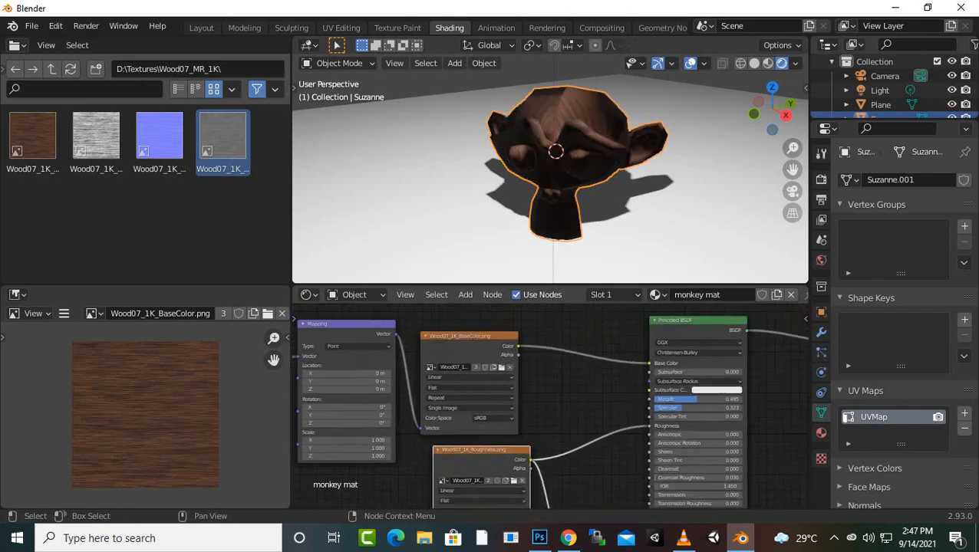
pyautogui.scroll(5, 550, 169)
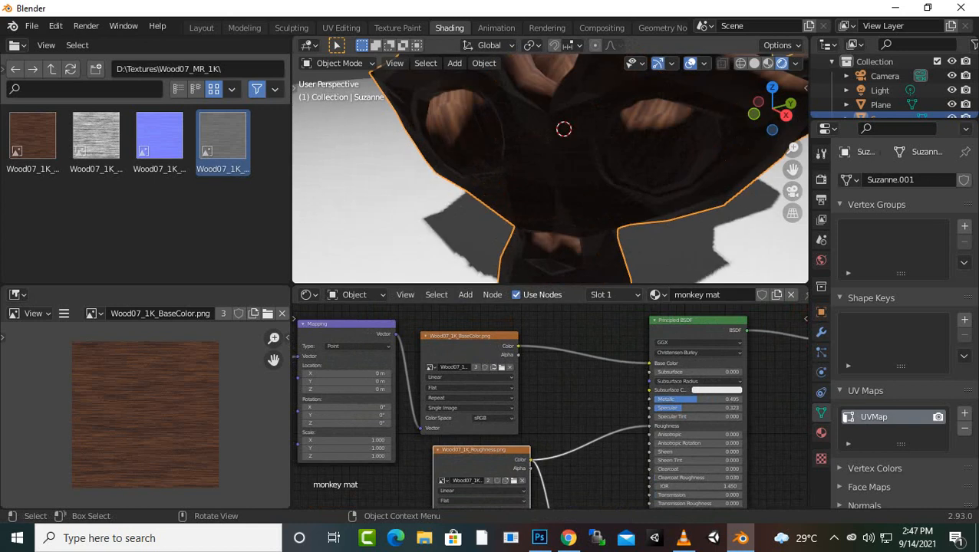
pyautogui.scroll(-6, 564, 129)
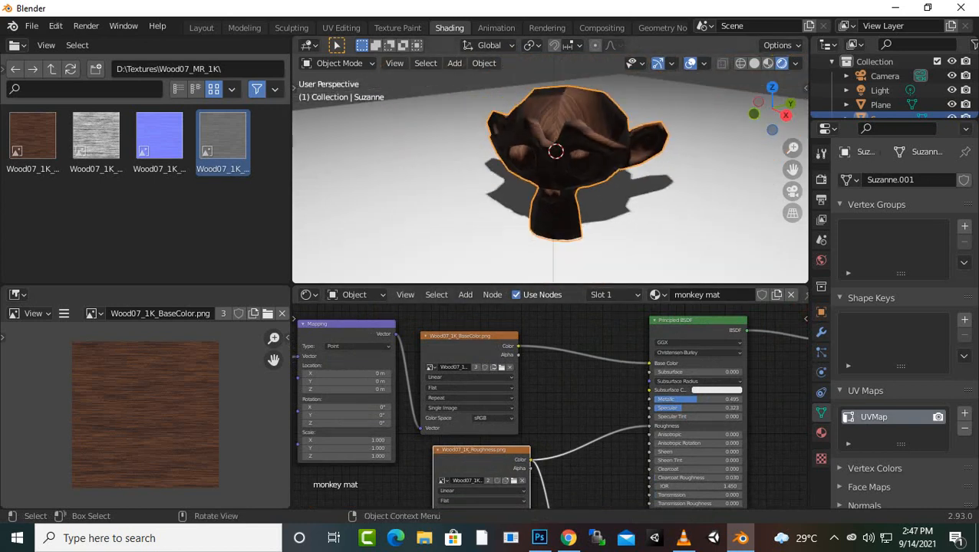
pyautogui.moveTo(650, 426); pyautogui.dragTo(672, 426)
pyautogui.moveTo(530, 460); pyautogui.dragTo(651, 426)
# Connect the normal texture's Color directly to the Normal Map's Color, and remove its link to the roughness texture's Vector input
pyautogui.scroll(-5, 550, 407)
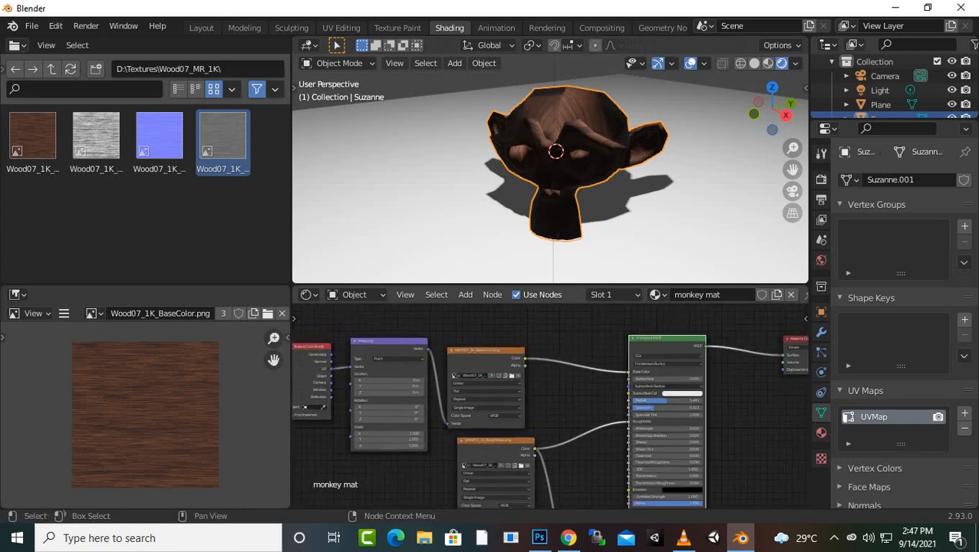
pyautogui.moveTo(550, 468)
pyautogui.mouseDown(button='middle')
pyautogui.moveTo(553, 347)
pyautogui.moveTo(561, 466)
pyautogui.mouseUp(button='middle')
pyautogui.scroll(7, 552, 404)
pyautogui.moveTo(553, 403); pyautogui.dragTo(557, 427, button='middle')
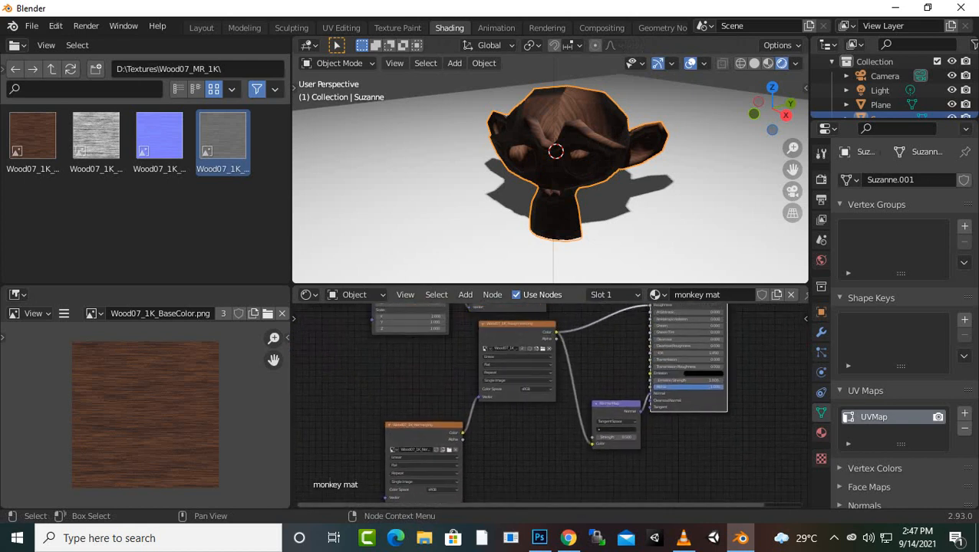
pyautogui.moveTo(463, 432); pyautogui.dragTo(592, 443)
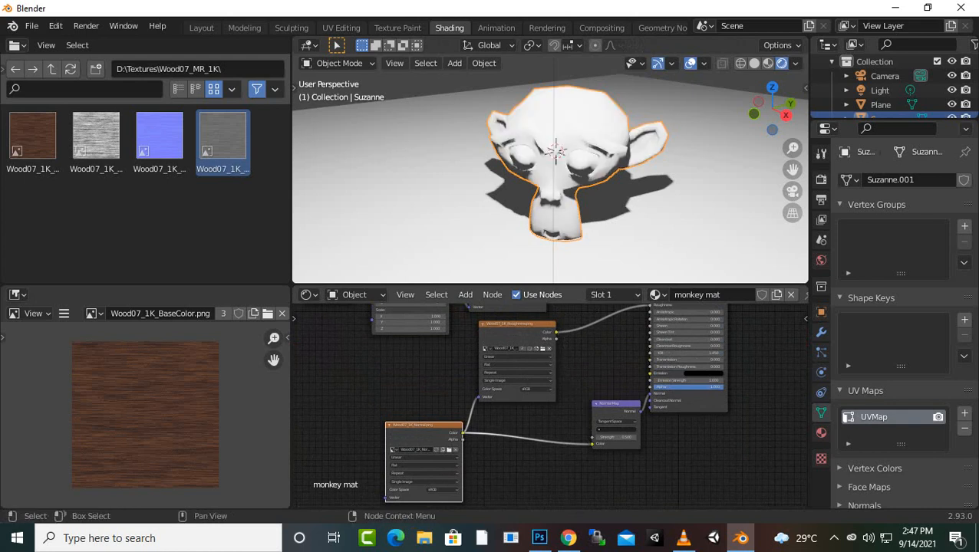
pyautogui.moveTo(478, 397); pyautogui.dragTo(464, 398)
pyautogui.scroll(-1, 549, 408)
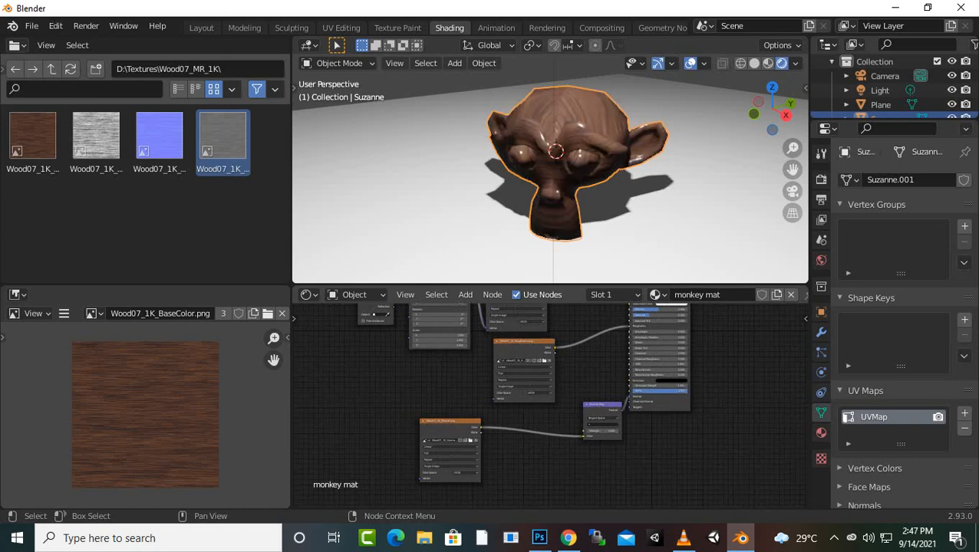
# Examine the complete node tree and the monkey's wood finish and highlights up close from different angles
pyautogui.press('Home')
pyautogui.scroll(5, 550, 169)
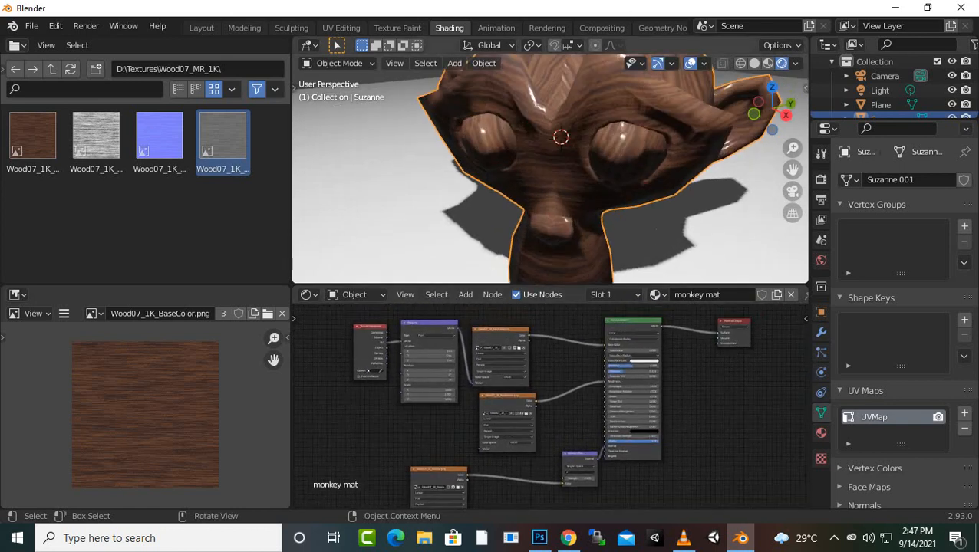
pyautogui.scroll(-3, 550, 169)
pyautogui.moveTo(550, 168); pyautogui.dragTo(483, 198, button='middle')
pyautogui.scroll(3, 550, 169)
pyautogui.moveTo(530, 173); pyautogui.dragTo(567, 165, button='middle')
pyautogui.scroll(-4, 550, 169)
pyautogui.scroll(1, 550, 407)
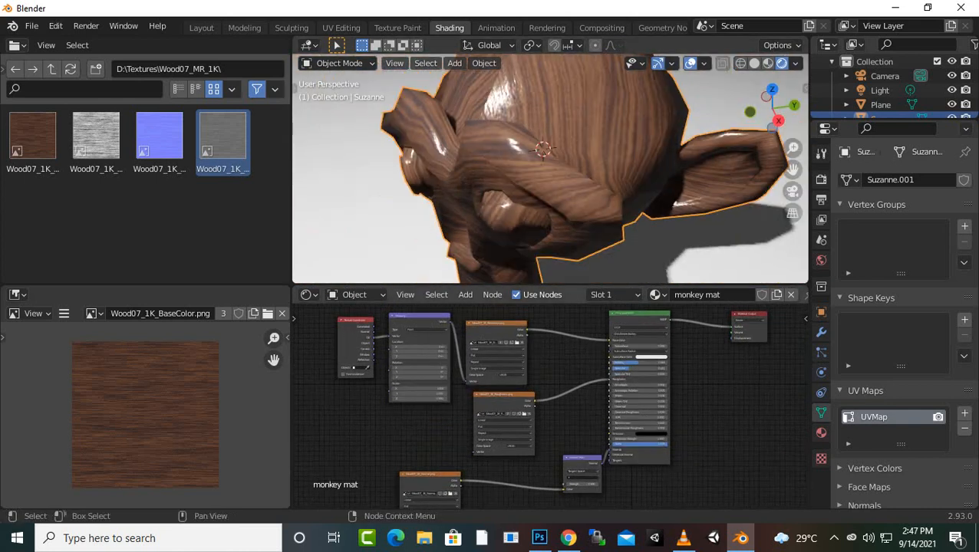
# Preview the Wood07_1K_Roughness.png texture alone on the monkey, examine it up close, and return to the Principled BSDF output
pyautogui.click(501, 400)
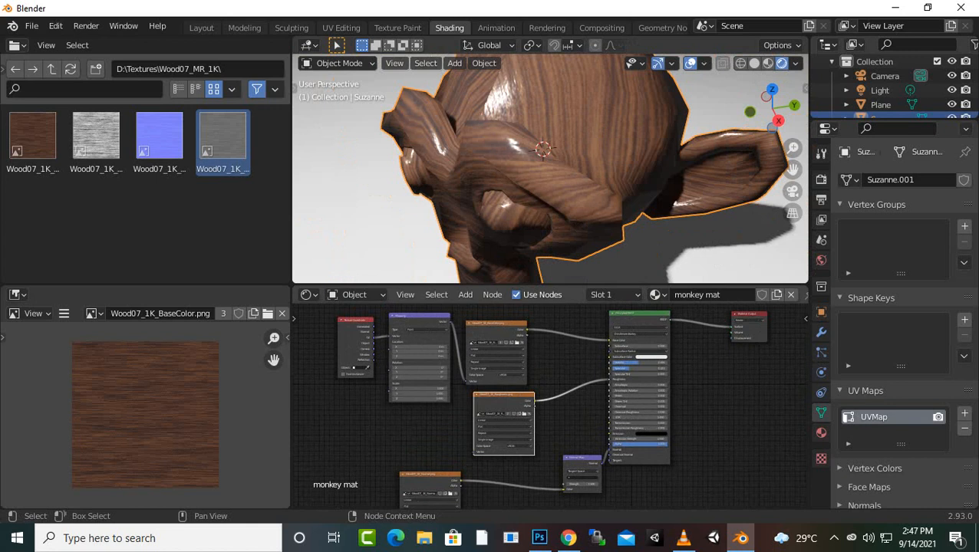
pyautogui.keyDown('ctrl'); pyautogui.keyDown('shift'); pyautogui.click(503, 396); pyautogui.keyUp('shift'); pyautogui.keyUp('ctrl')
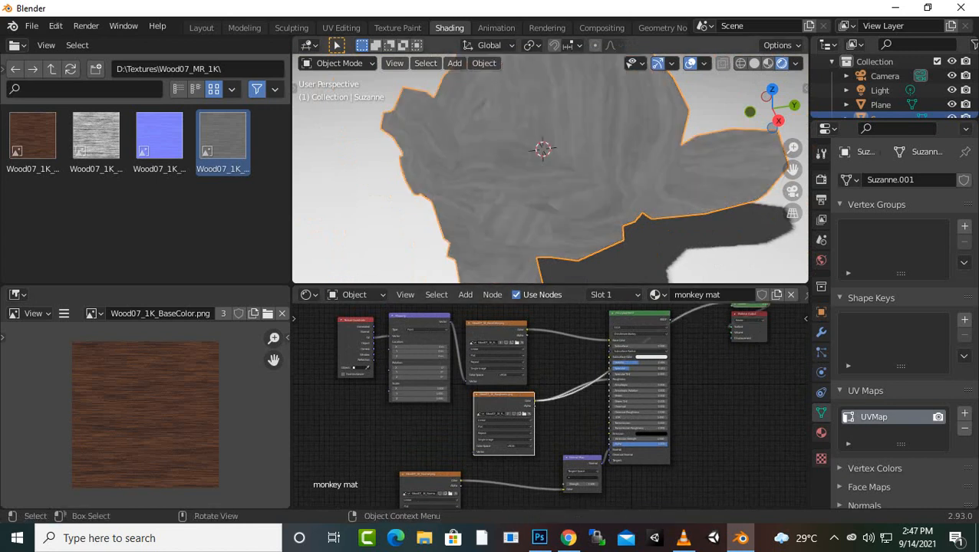
pyautogui.scroll(2, 543, 148)
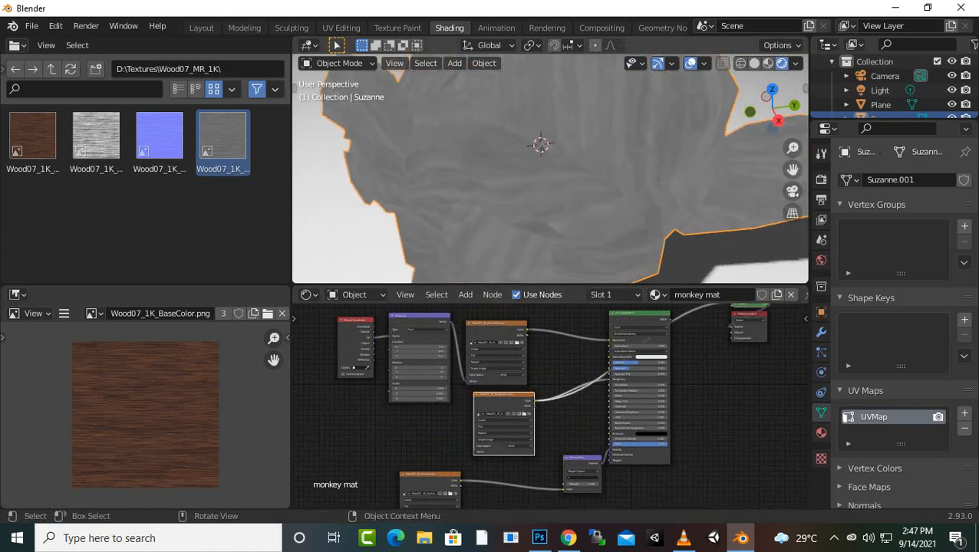
pyautogui.scroll(-2, 542, 148)
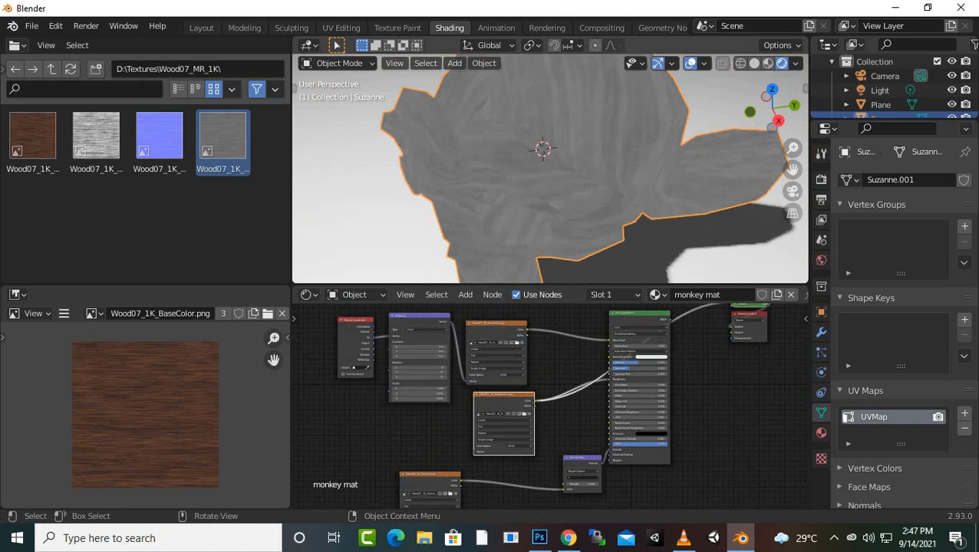
pyautogui.scroll(2, 542, 148)
pyautogui.scroll(-4, 542, 148)
pyautogui.scroll(2, 542, 148)
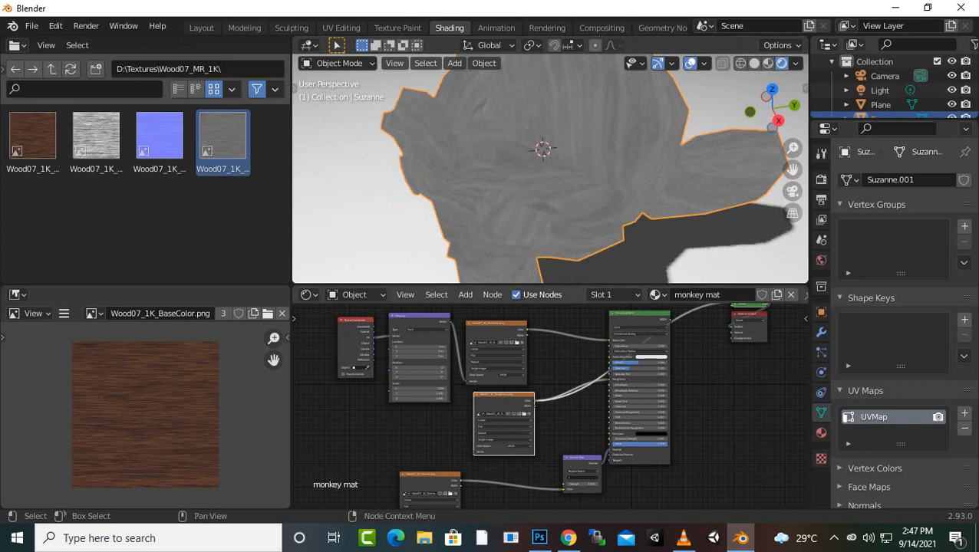
pyautogui.scroll(-1, 538, 409)
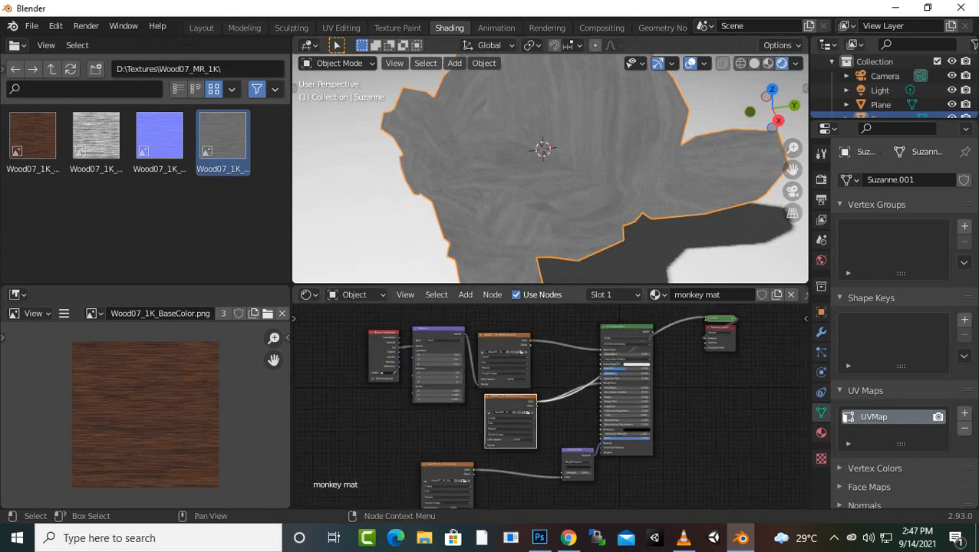
pyautogui.keyDown('ctrl'); pyautogui.keyDown('shift'); pyautogui.click(624, 332); pyautogui.keyUp('shift'); pyautogui.keyUp('ctrl')
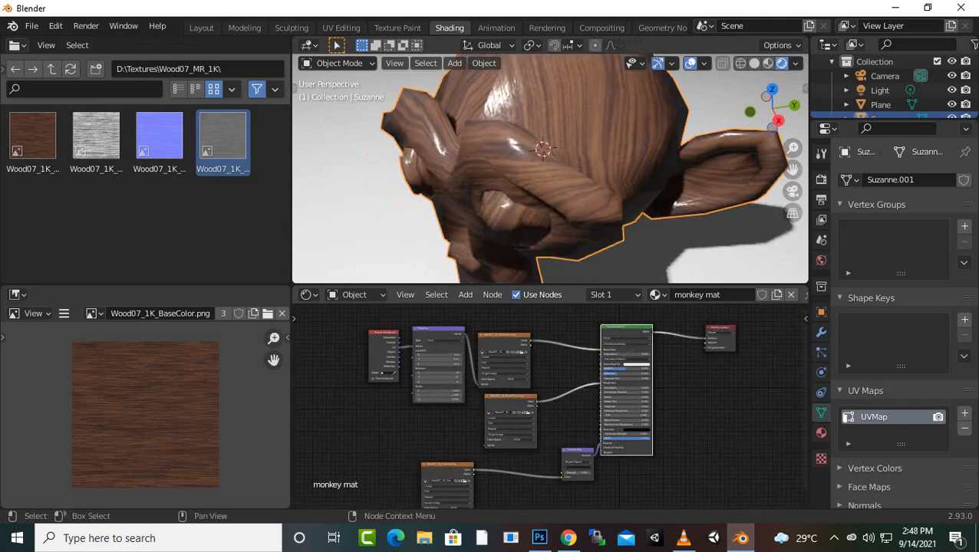
# Move the Material Output aside and insert Wood07_1K_Height.png as an image texture node on the link from the Principled BSDF
pyautogui.moveTo(719, 328); pyautogui.dragTo(749, 333)
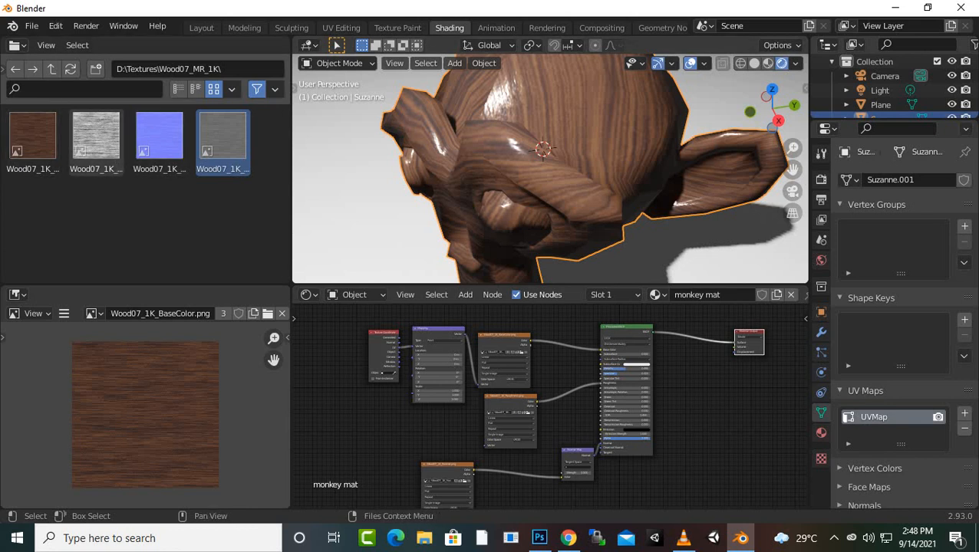
pyautogui.moveTo(96, 138); pyautogui.dragTo(687, 399)
pyautogui.moveTo(750, 333); pyautogui.dragTo(770, 337)
pyautogui.moveTo(708, 391); pyautogui.dragTo(705, 329)
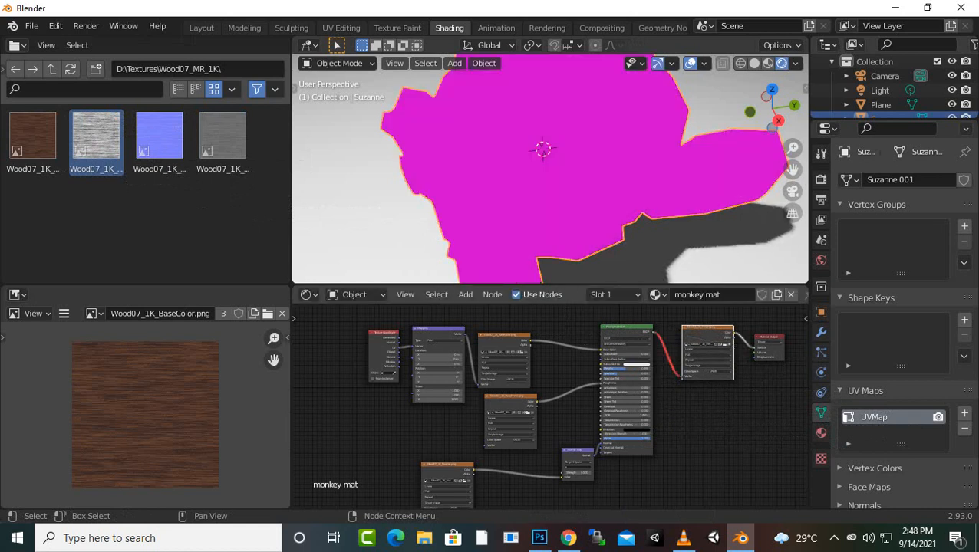
# Move the Material Output node farther away from the Wood07_1K_Height.png texture node to make room between them
pyautogui.scroll(-1, 545, 403)
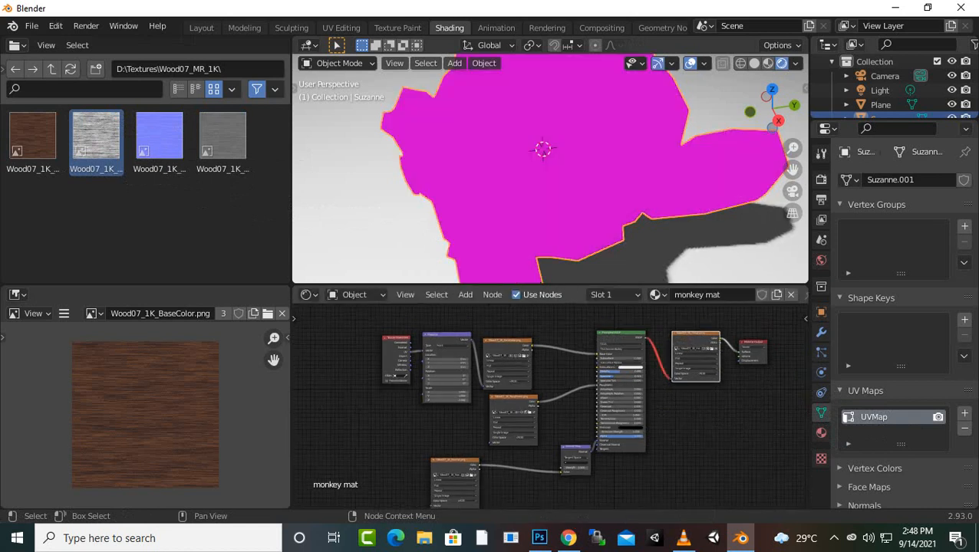
pyautogui.moveTo(545, 403); pyautogui.dragTo(532, 403, button='middle')
pyautogui.moveTo(767, 384); pyautogui.dragTo(697, 425, button='middle')
pyautogui.scroll(2, 547, 414)
pyautogui.scroll(1, 545, 413)
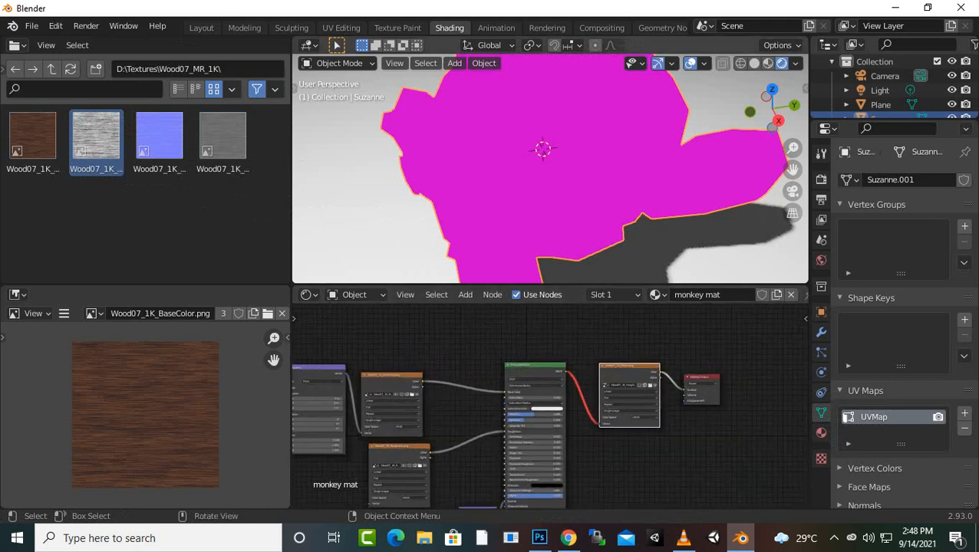
pyautogui.scroll(3, 548, 405)
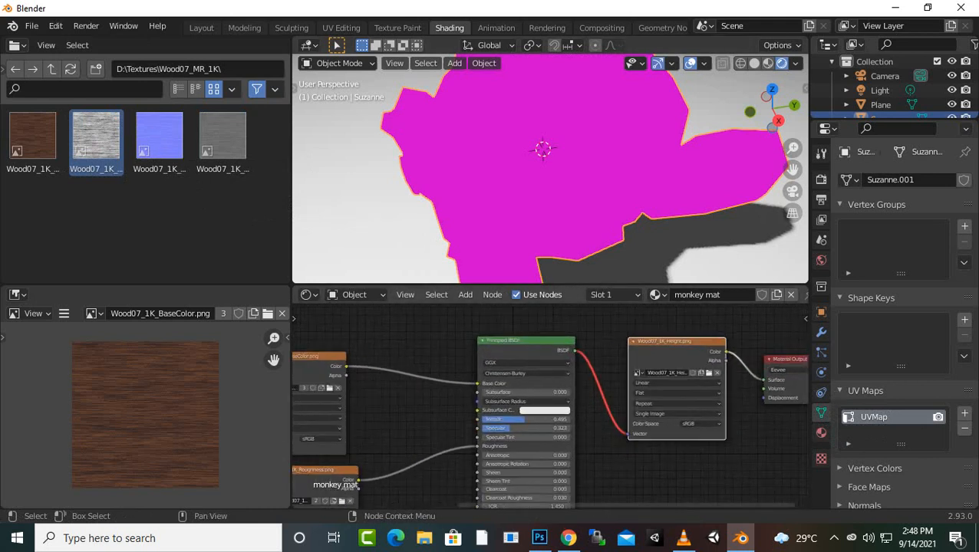
pyautogui.moveTo(614, 452); pyautogui.dragTo(498, 426, button='middle')
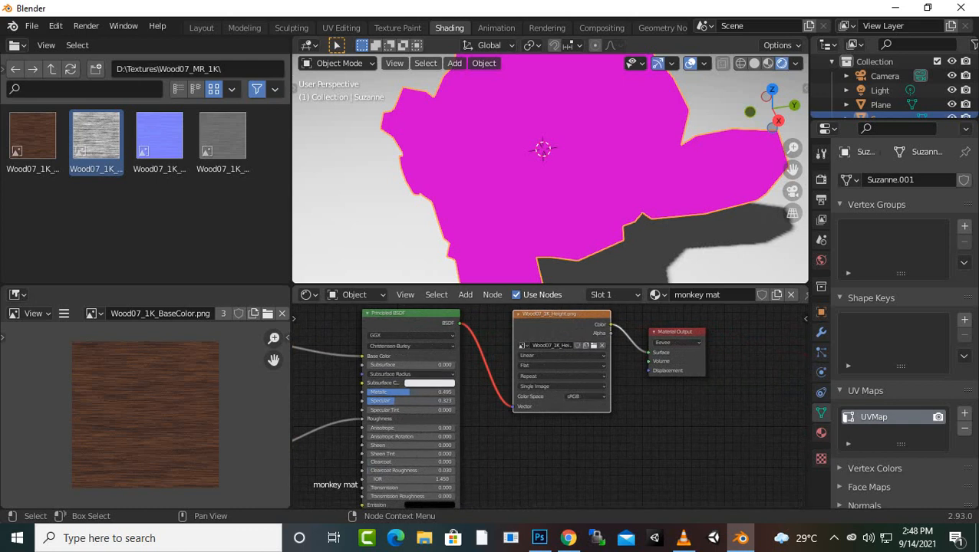
pyautogui.scroll(1, 552, 405)
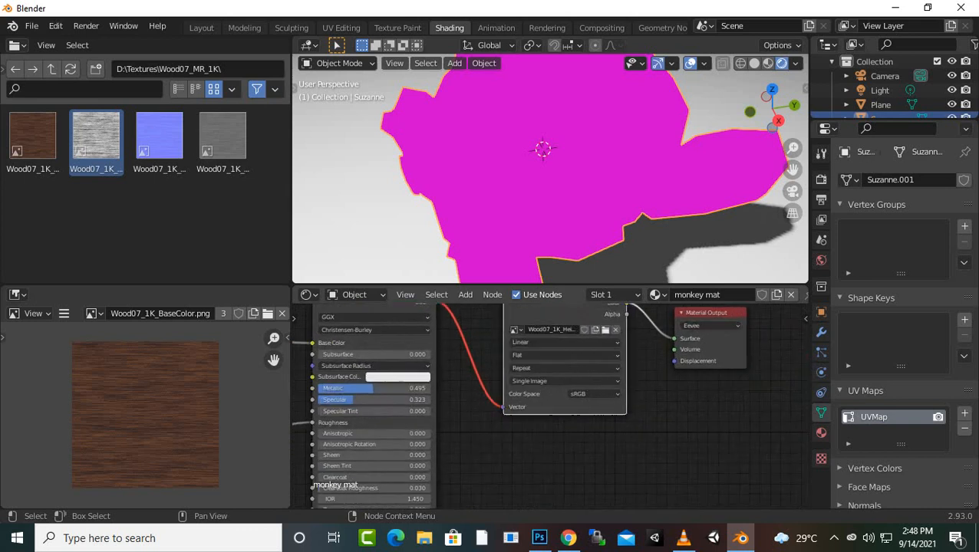
pyautogui.moveTo(552, 405); pyautogui.dragTo(543, 492, button='middle')
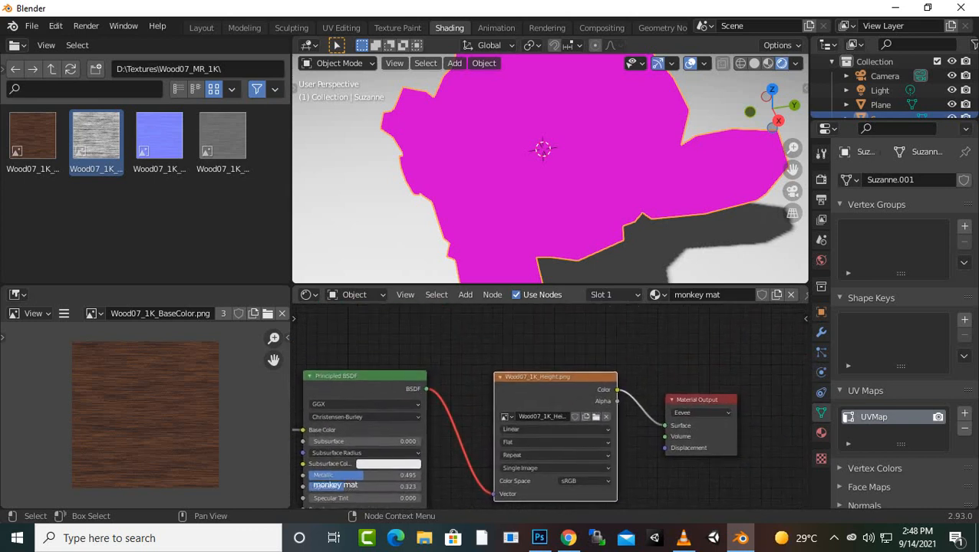
pyautogui.scroll(-1, 550, 404)
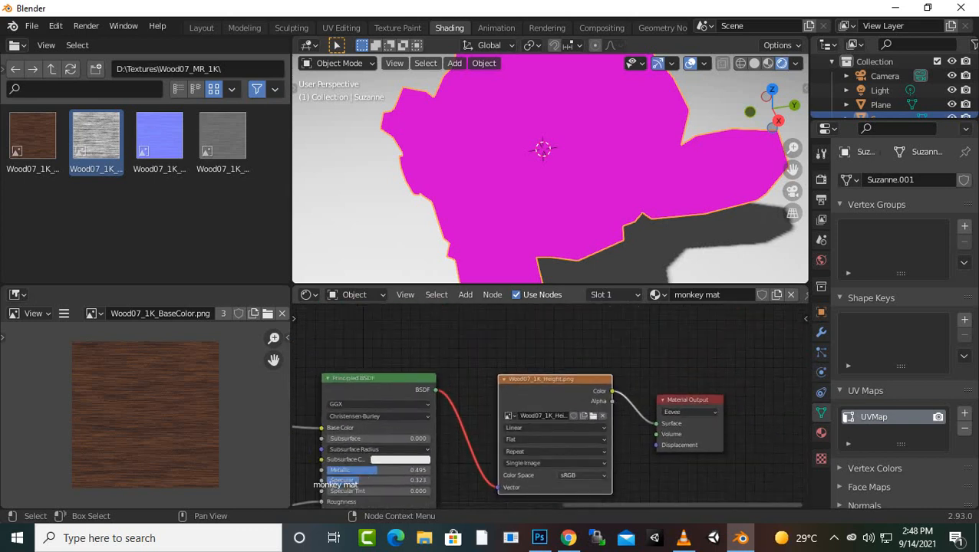
pyautogui.moveTo(549, 403); pyautogui.dragTo(549, 376, button='middle')
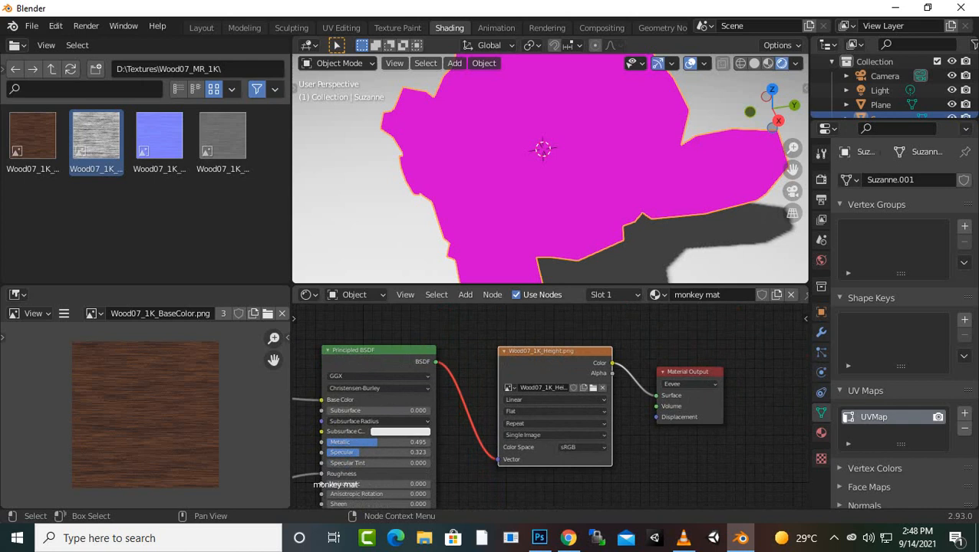
pyautogui.moveTo(689, 372); pyautogui.dragTo(750, 356)
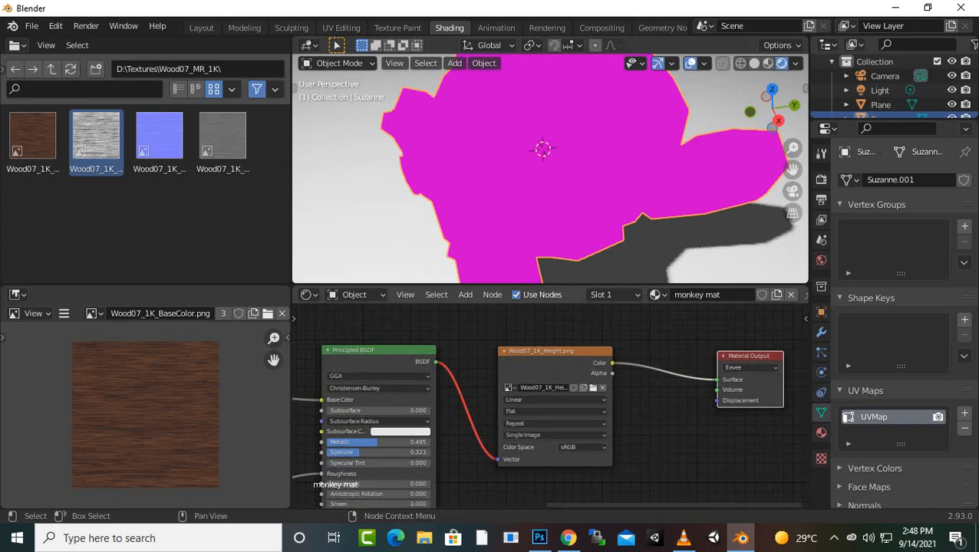
# Try Non-Color as the height texture's color space, and set it back to sRGB
pyautogui.click(572, 448)
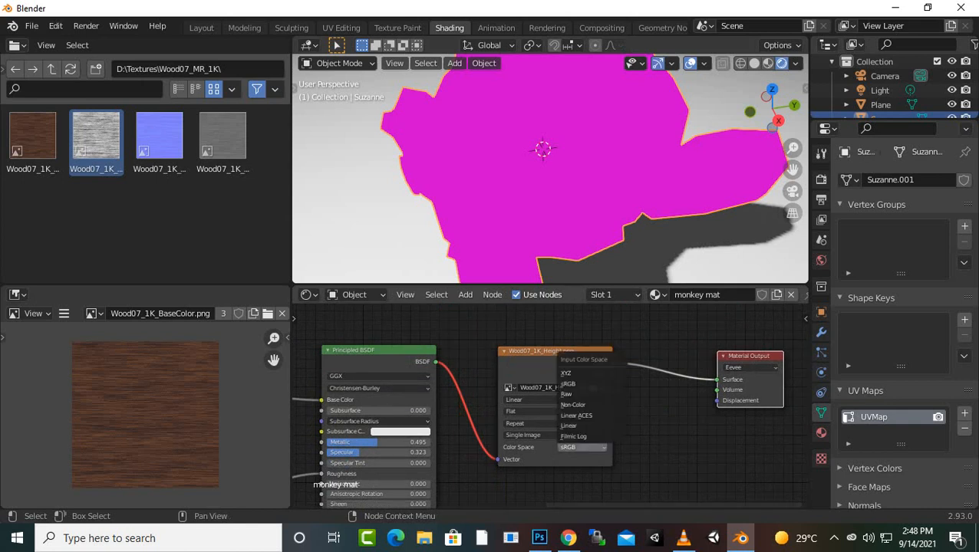
pyautogui.click(573, 404)
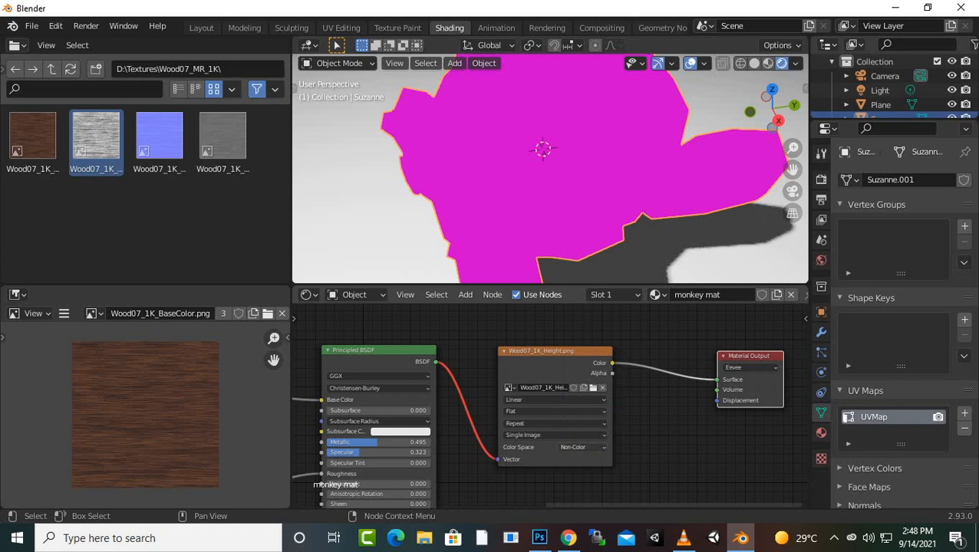
pyautogui.click(579, 448)
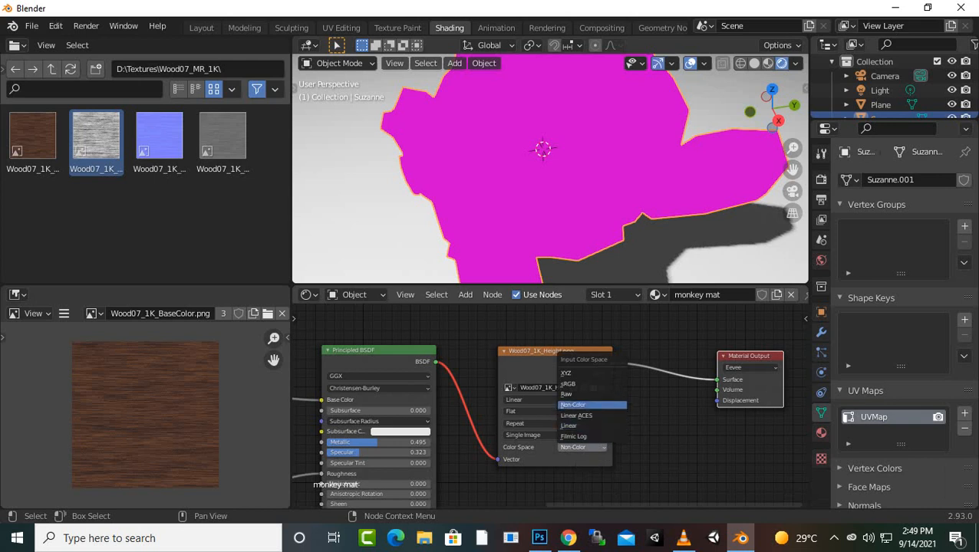
pyautogui.click(570, 384)
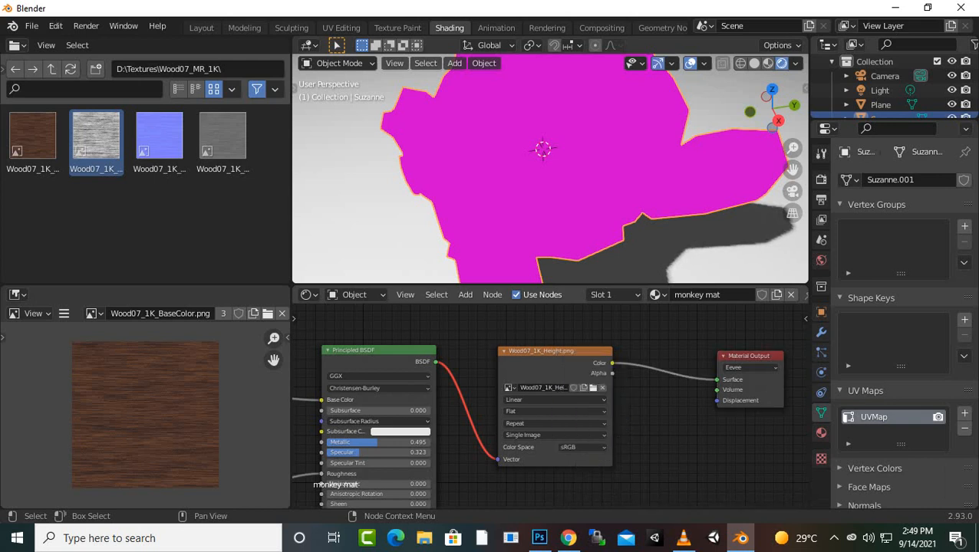
# Add a MixRGB node on the link between the height texture's Color and the Material Output
pyautogui.hotkey('shift', 'a')
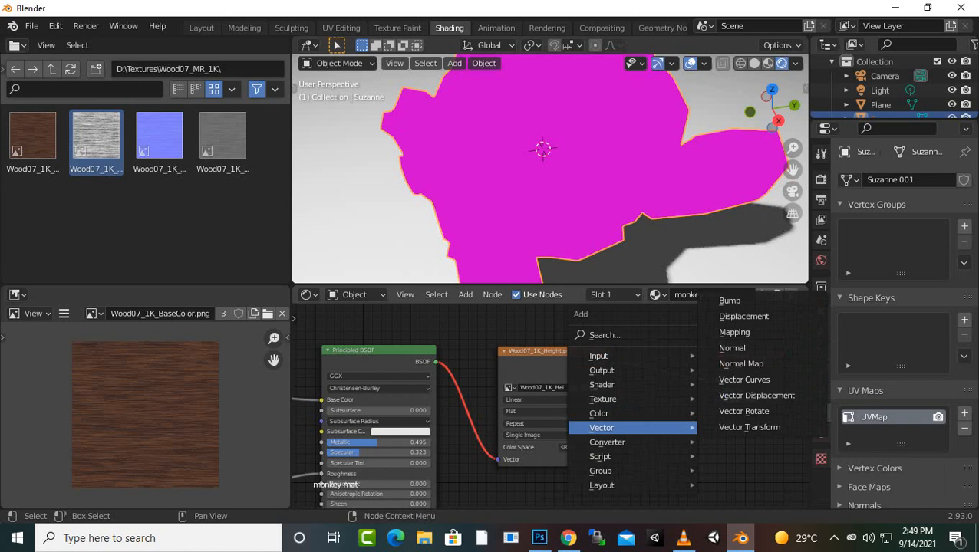
pyautogui.moveTo(607, 414)
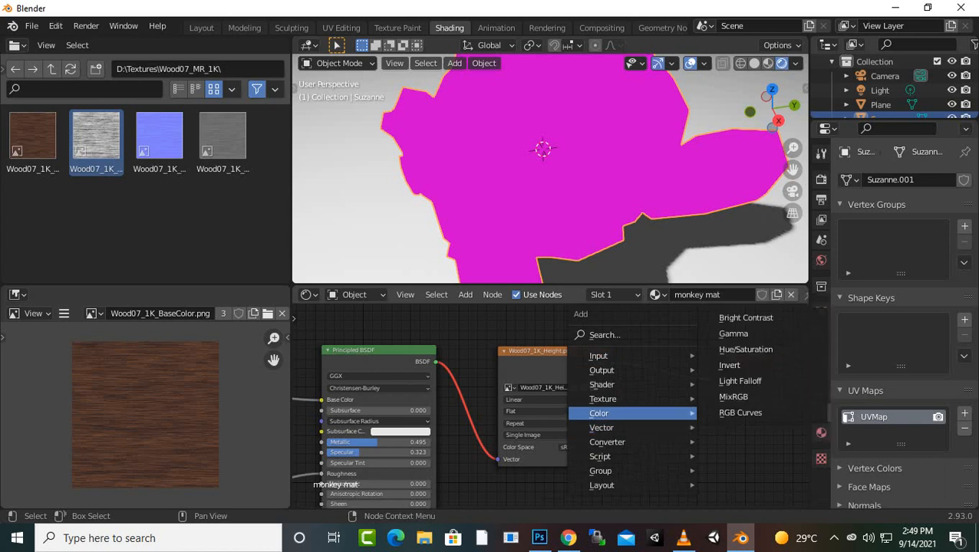
pyautogui.click(733, 397)
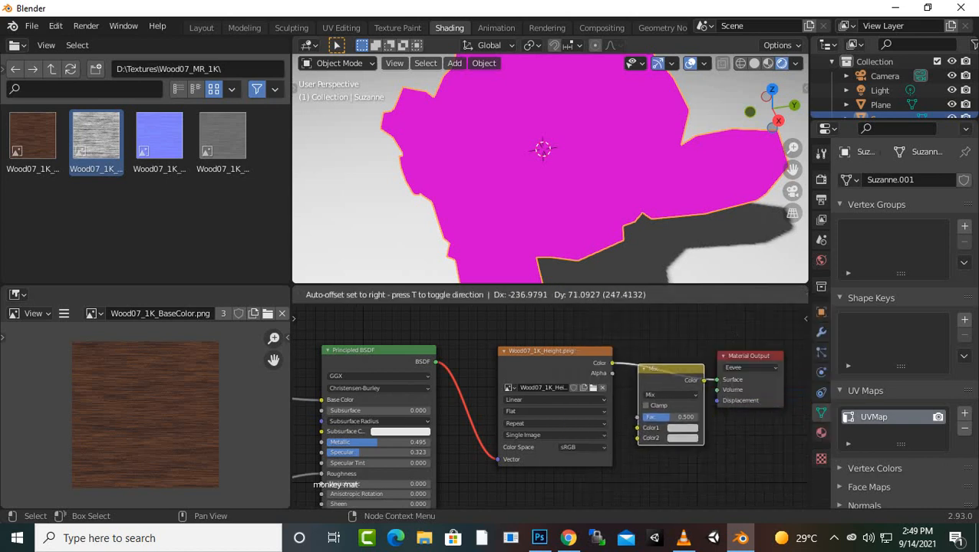
pyautogui.click(641, 352)
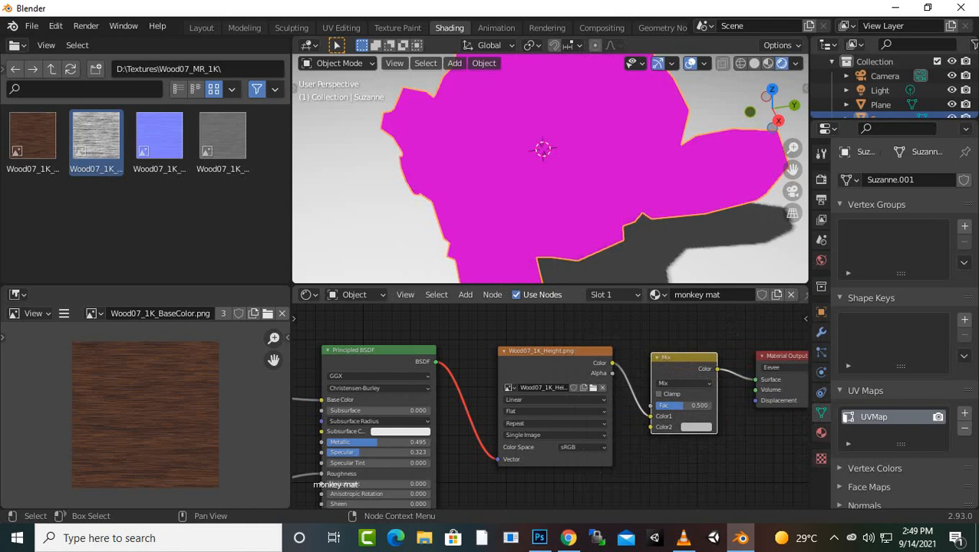
# Move the Mix node and the Wood07_1K_Height.png texture node lower in the node tree
pyautogui.scroll(-2, 546, 405)
pyautogui.moveTo(546, 405); pyautogui.dragTo(479, 410, button='middle')
pyautogui.scroll(1, 551, 413)
pyautogui.scroll(1, 551, 414)
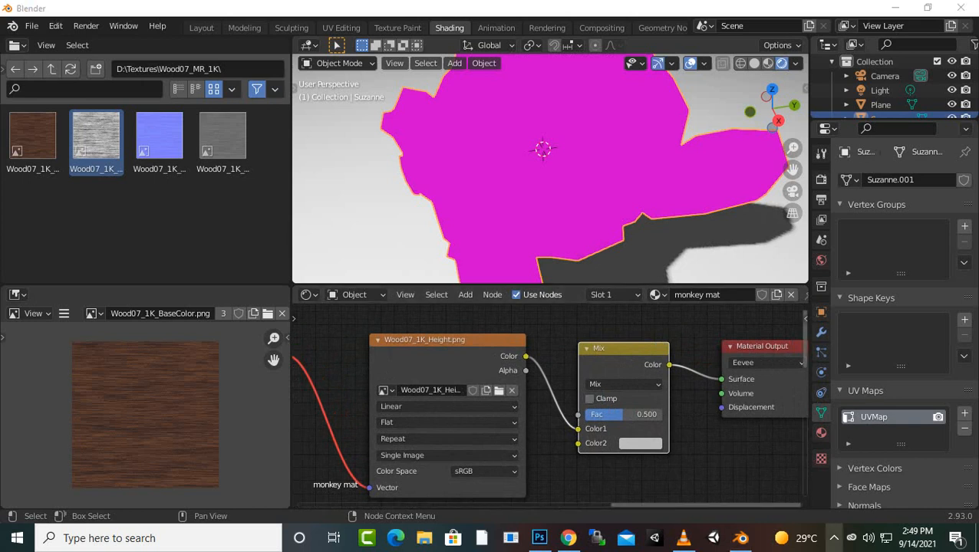
pyautogui.click(834, 538)
pyautogui.moveTo(614, 349); pyautogui.dragTo(607, 396)
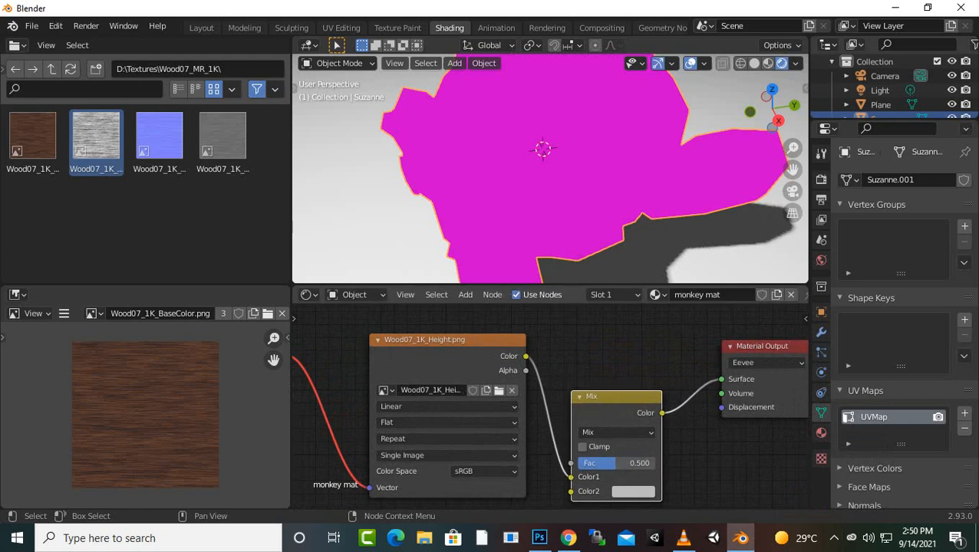
pyautogui.scroll(-2, 546, 407)
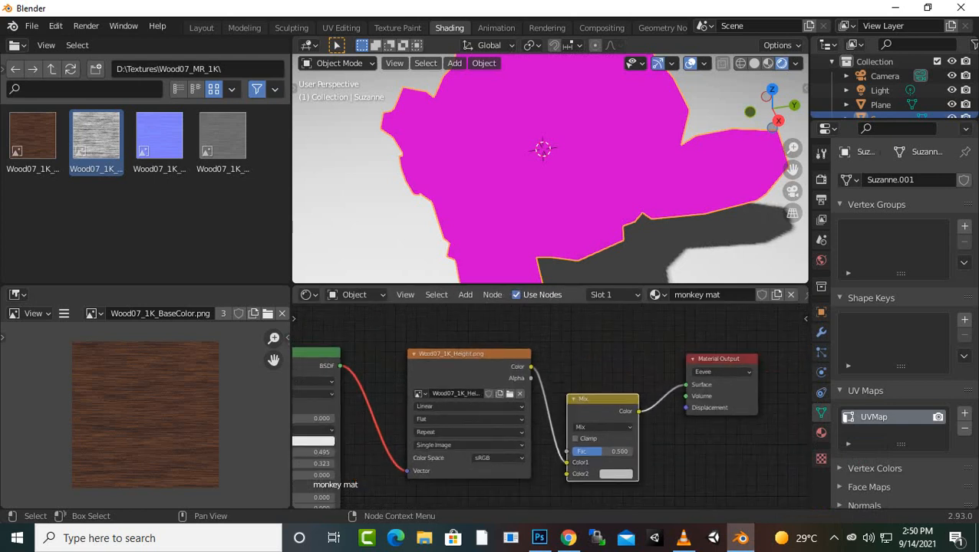
pyautogui.moveTo(471, 360); pyautogui.dragTo(467, 393)
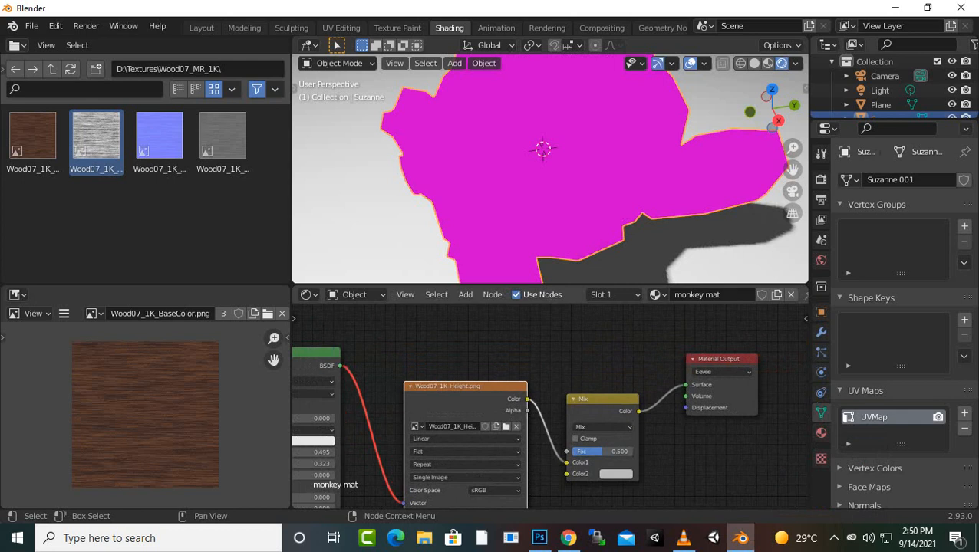
# Connect the Mix node's Color only to the Material Output's Displacement, and the Principled BSDF to its Surface
pyautogui.moveTo(638, 412); pyautogui.dragTo(684, 408)
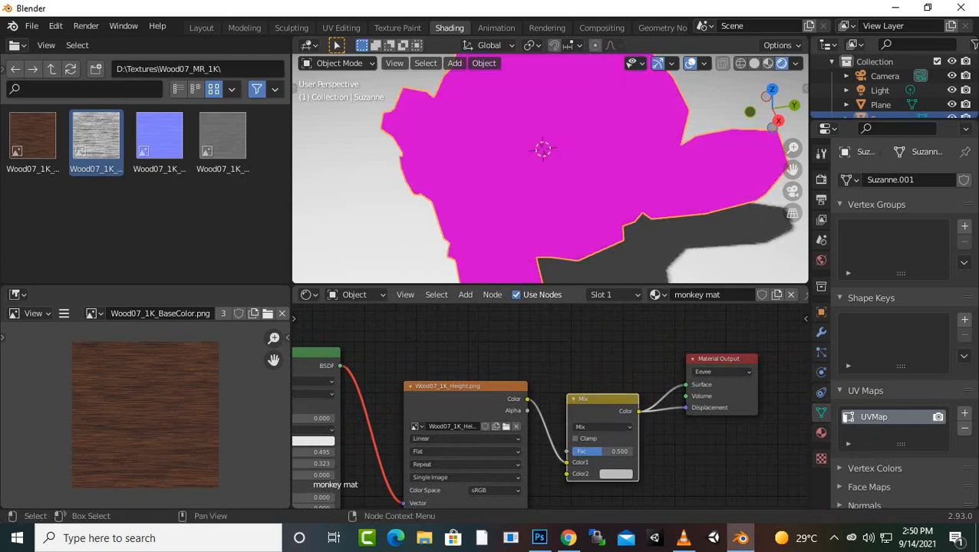
pyautogui.moveTo(718, 358); pyautogui.dragTo(726, 322)
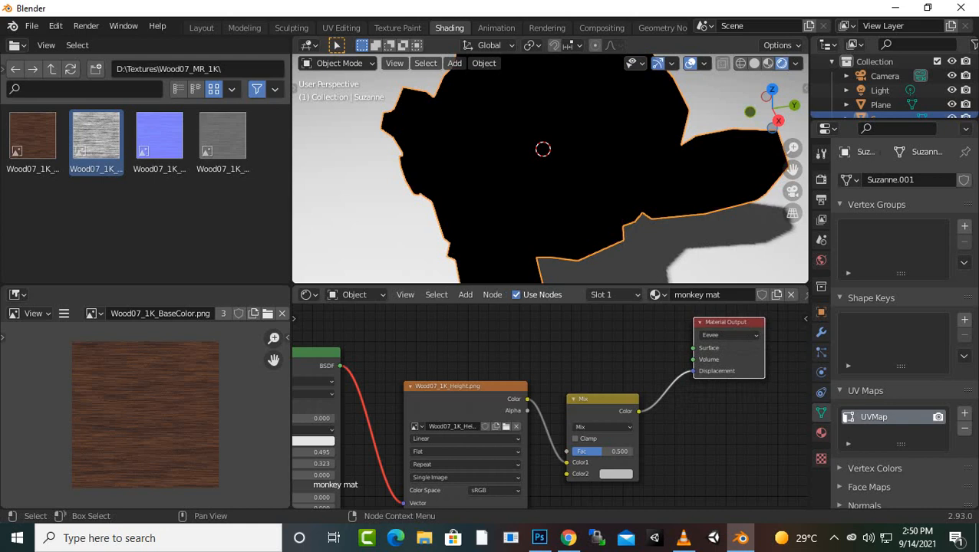
pyautogui.moveTo(340, 366); pyautogui.dragTo(692, 349)
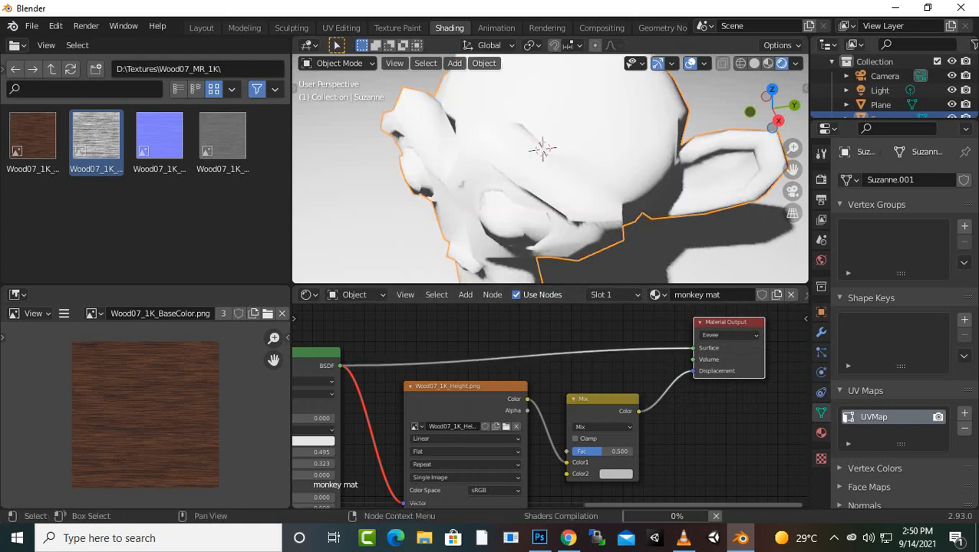
pyautogui.moveTo(678, 505); pyautogui.dragTo(502, 505)
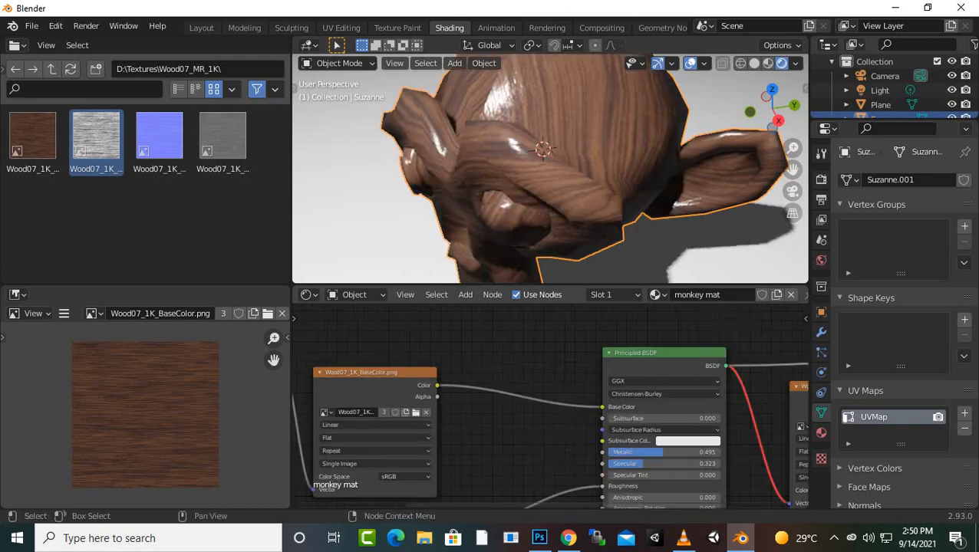
pyautogui.scroll(-2, 552, 404)
pyautogui.scroll(-1, 552, 403)
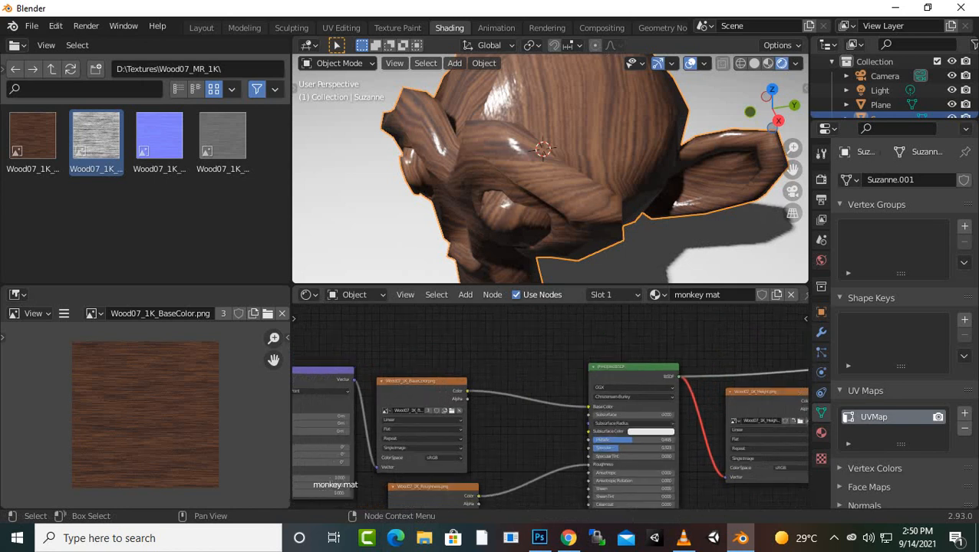
# Try a factor of 1.000 on the Mix node and inspect the wood surface around the monkey's eye
pyautogui.scroll(-3, 550, 169)
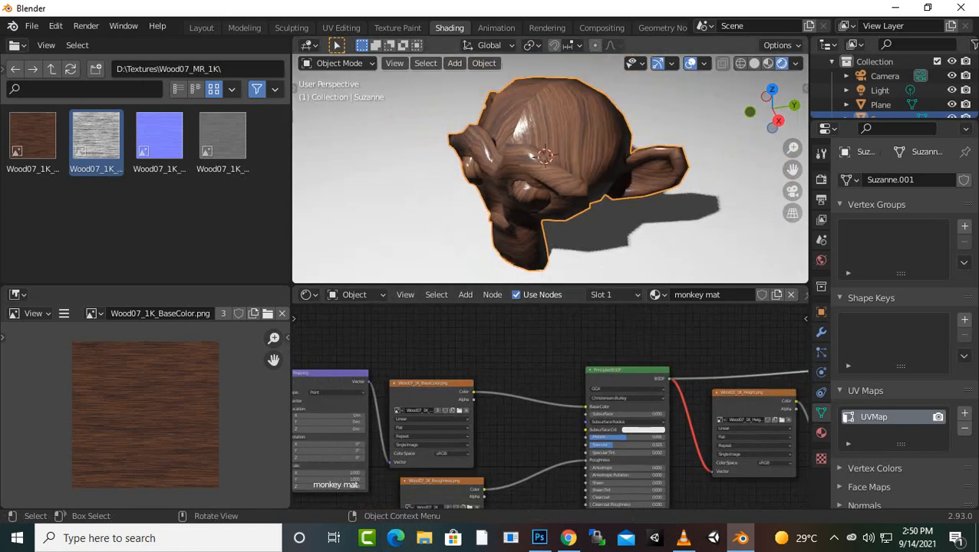
pyautogui.scroll(1, 551, 169)
pyautogui.moveTo(550, 169); pyautogui.dragTo(554, 147, button='middle')
pyautogui.scroll(-5, 551, 410)
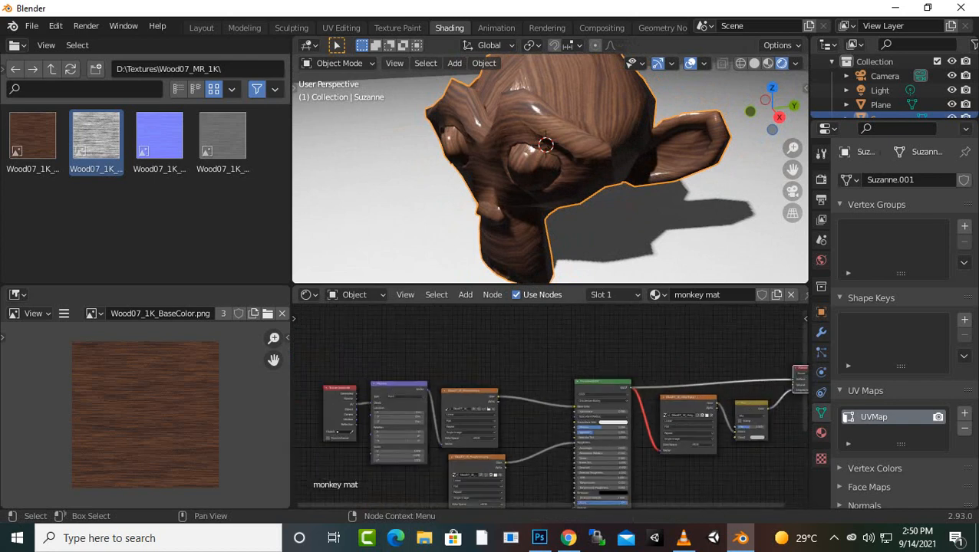
pyautogui.moveTo(551, 410); pyautogui.dragTo(423, 365, button='middle')
pyautogui.scroll(7, 550, 407)
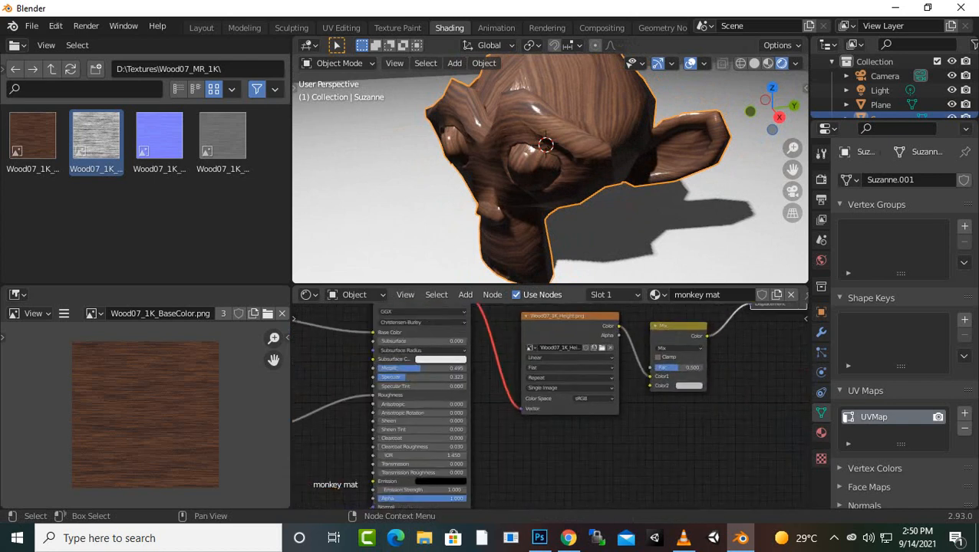
pyautogui.scroll(3, 544, 407)
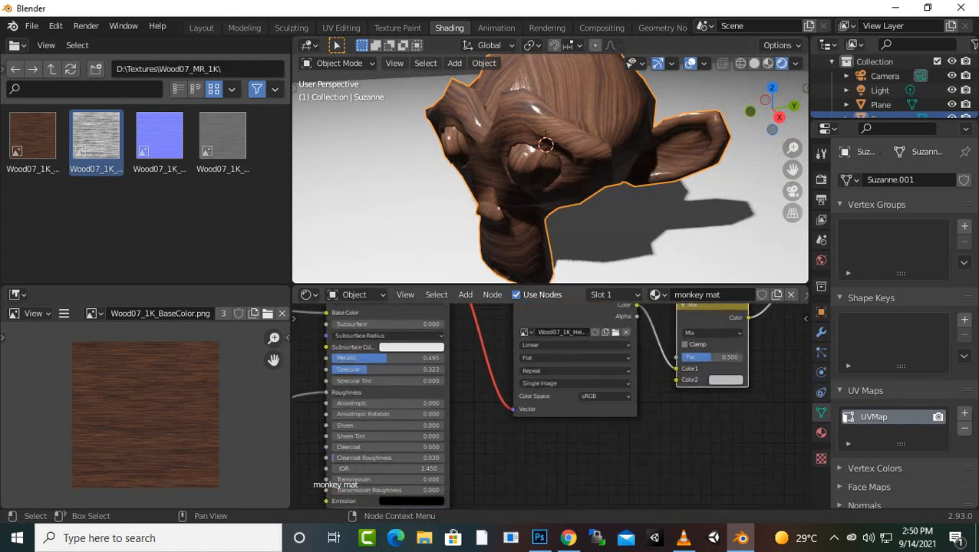
pyautogui.moveTo(738, 349)
pyautogui.mouseDown()
pyautogui.moveTo(703, 349)
pyautogui.moveTo(775, 349)
pyautogui.mouseUp()
pyautogui.scroll(6, 550, 168)
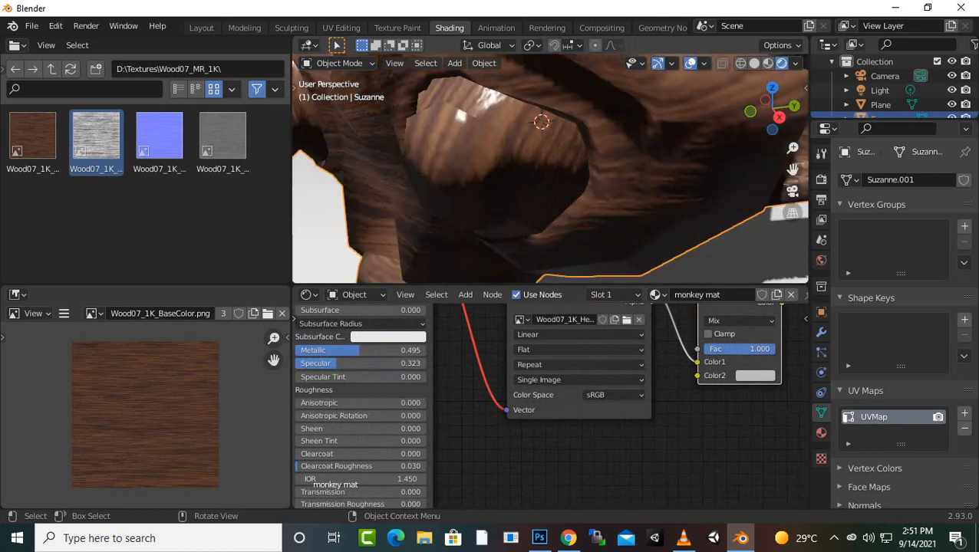
# Lower the Mix node's factor to 0.475, and raise it to 0.858 with the height texture's Color kept on Color1
pyautogui.scroll(-4, 549, 169)
pyautogui.moveTo(773, 349)
pyautogui.mouseDown()
pyautogui.moveTo(703, 349)
pyautogui.moveTo(750, 349)
pyautogui.moveTo(738, 349)
pyautogui.mouseUp()
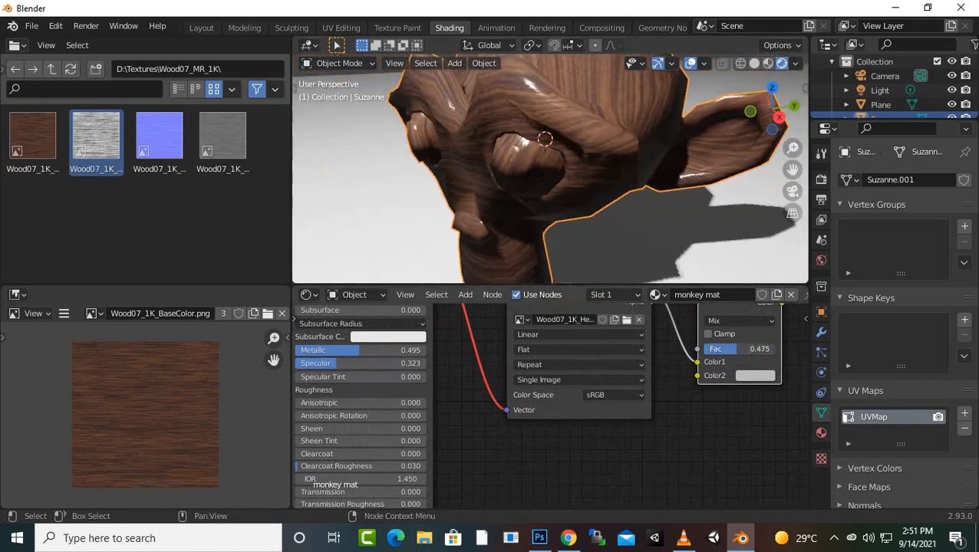
pyautogui.scroll(-1, 737, 349)
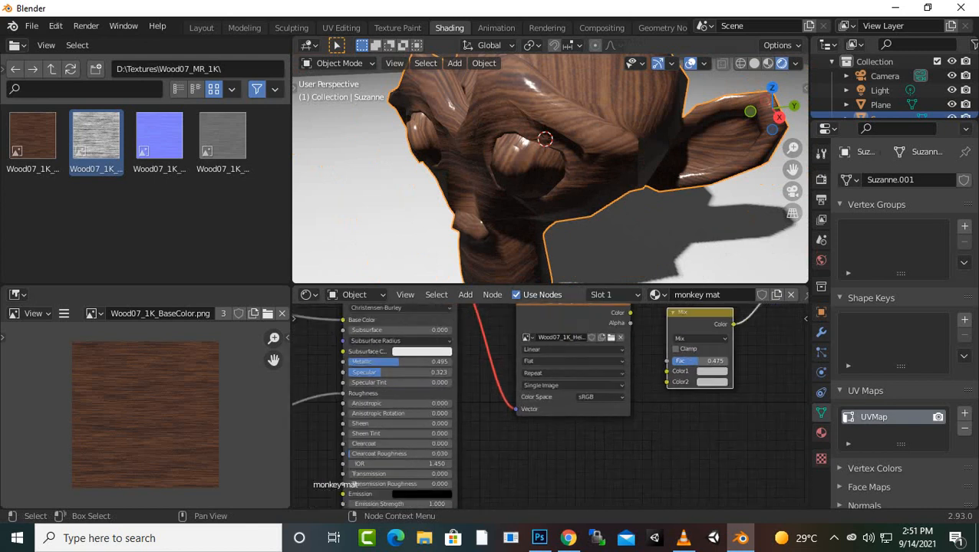
pyautogui.moveTo(630, 312); pyautogui.dragTo(722, 360)
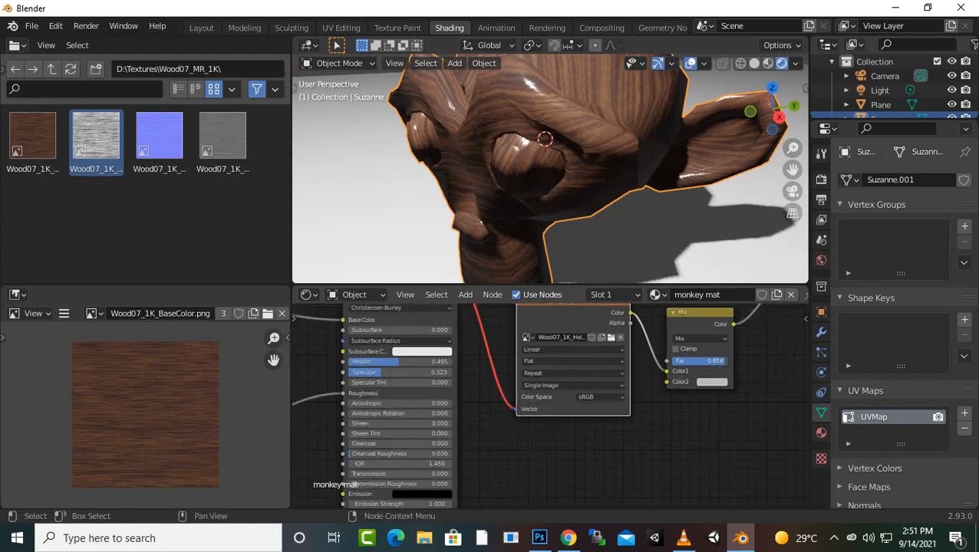
# Remove the link between the Principled BSDF's output and the height texture's Vector, and move the height texture node lower
pyautogui.scroll(-3, 549, 406)
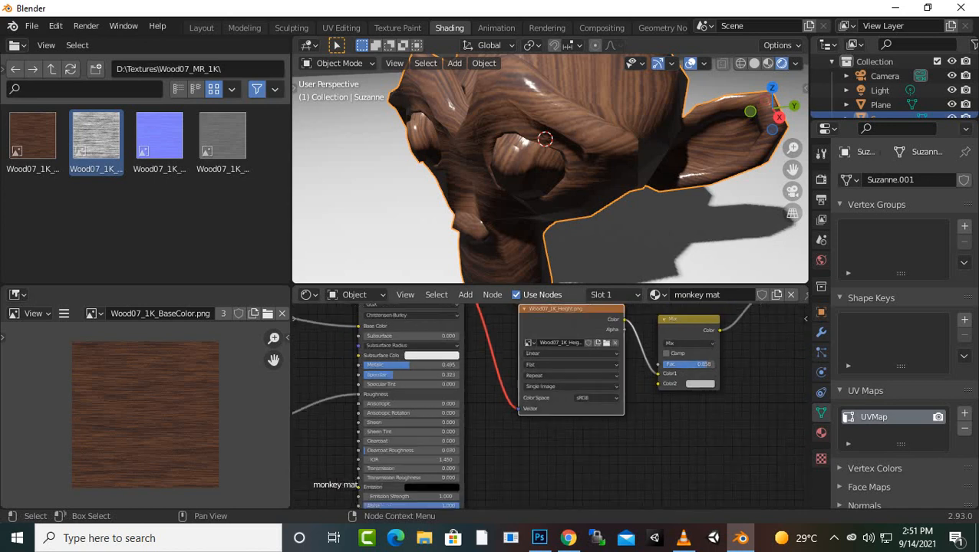
pyautogui.scroll(1, 552, 387)
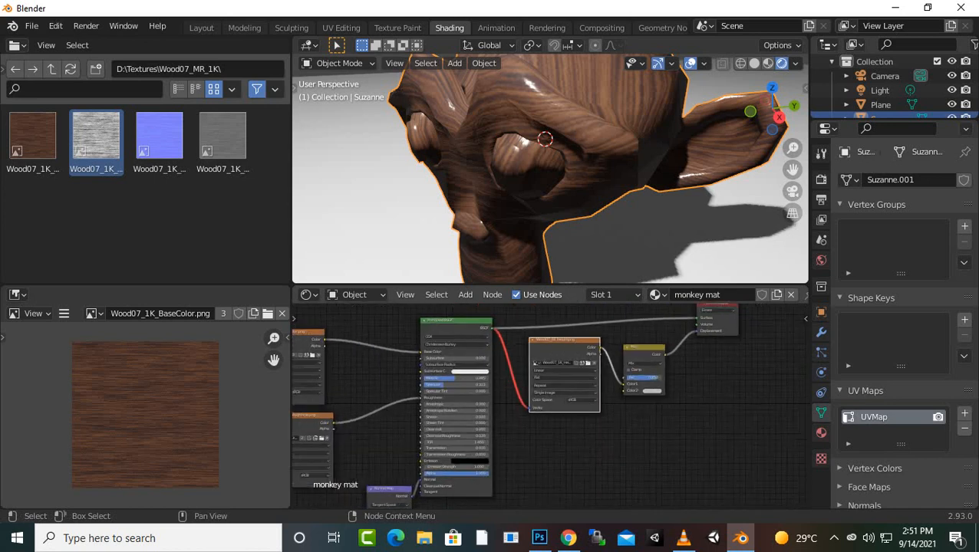
pyautogui.scroll(2, 552, 406)
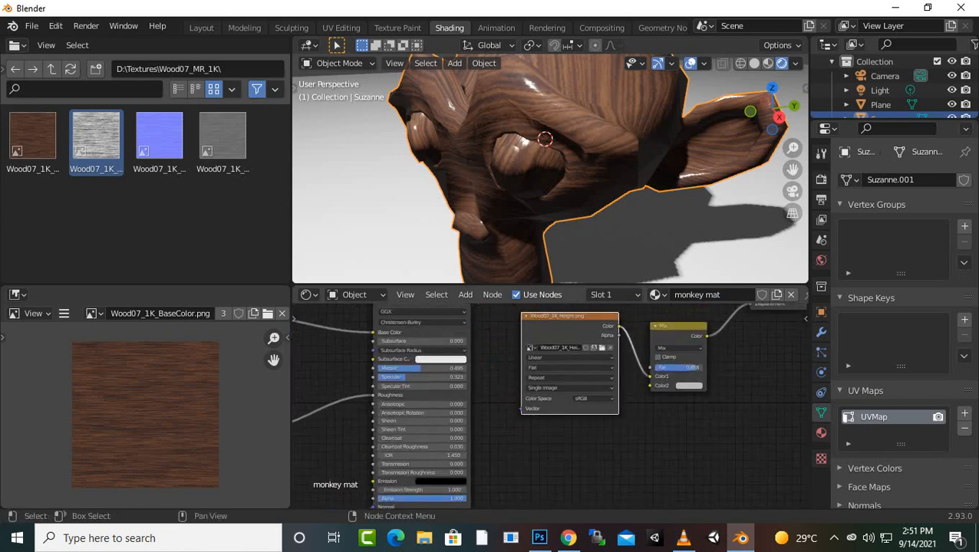
pyautogui.scroll(-2, 549, 405)
pyautogui.scroll(1, 583, 407)
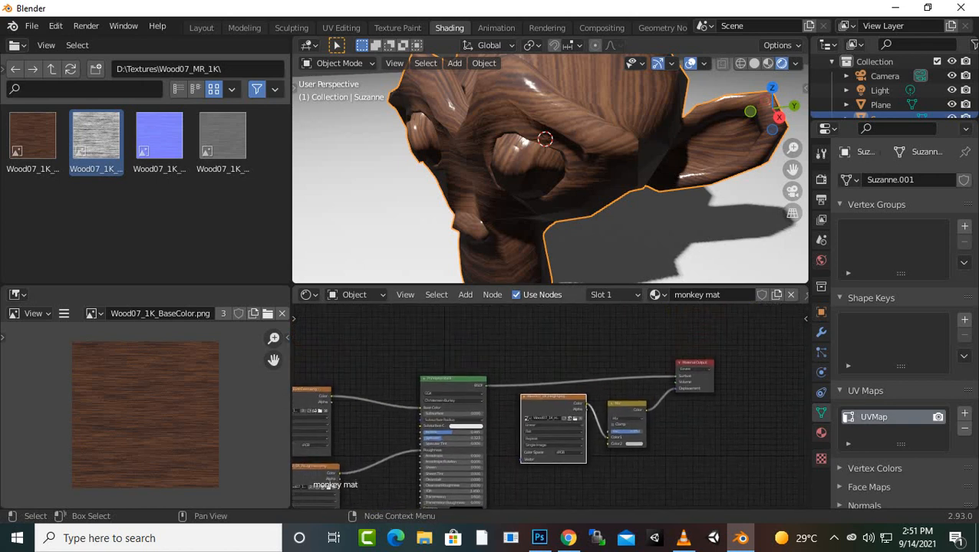
pyautogui.moveTo(554, 404); pyautogui.dragTo(539, 432)
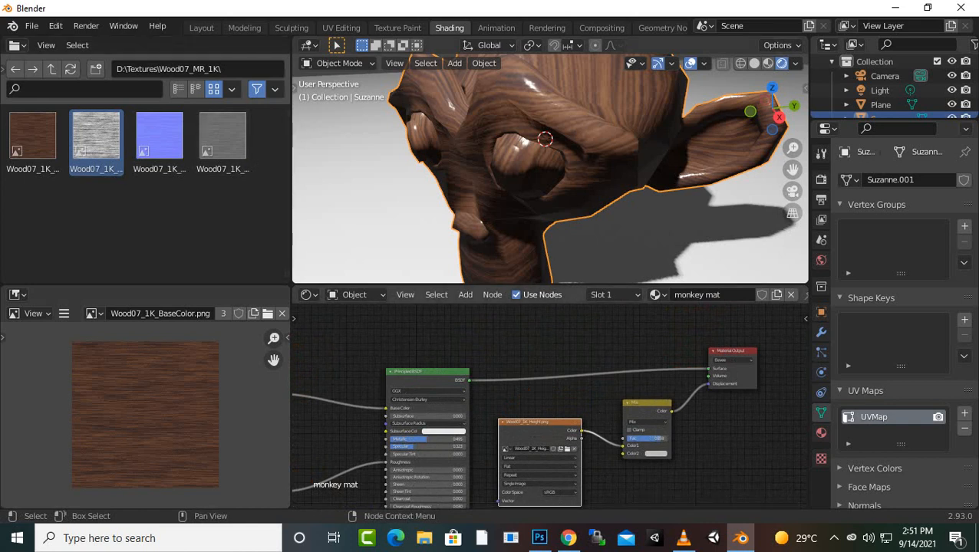
# Insert an RGB Curves node between the base color texture's Color and the Principled BSDF's Base Color, nudging it slightly lower
pyautogui.scroll(2, 550, 406)
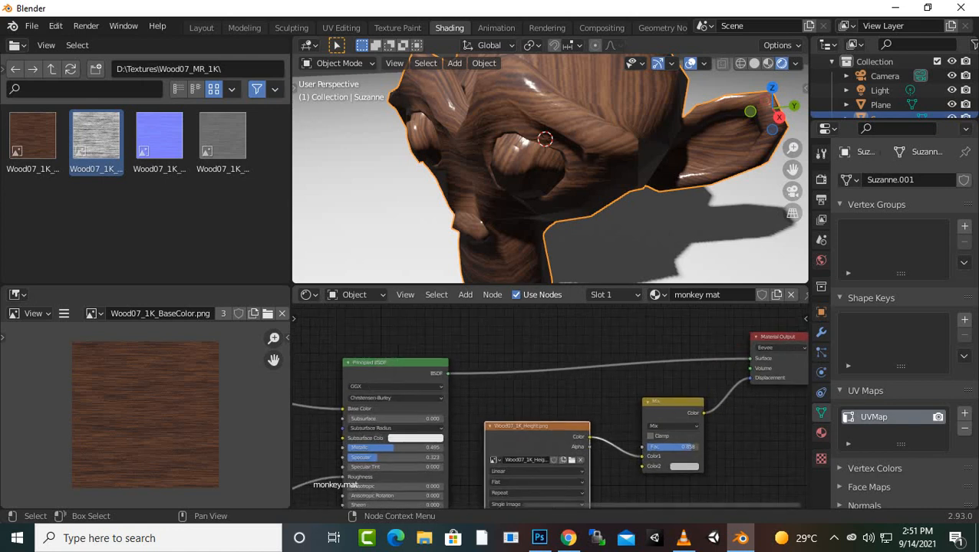
pyautogui.scroll(-1, 582, 420)
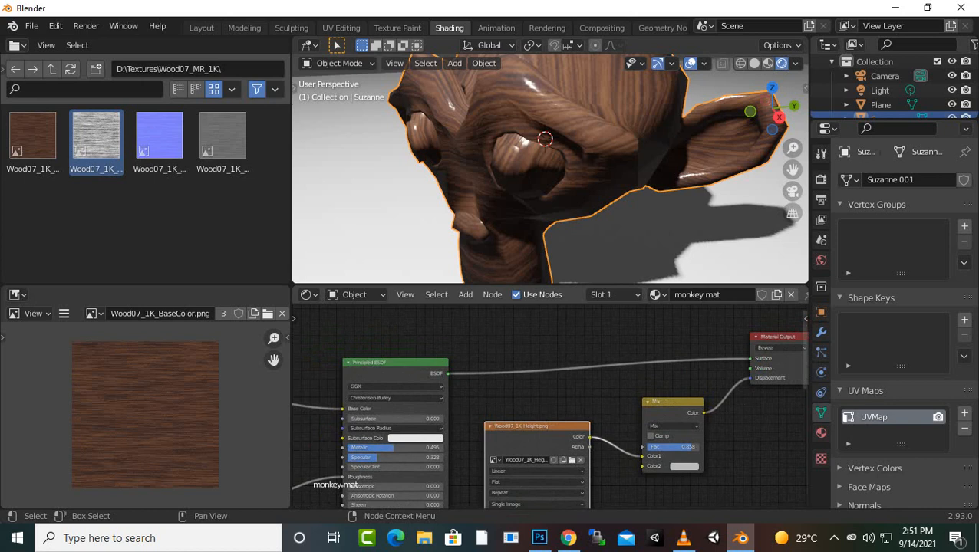
pyautogui.scroll(-4, 550, 396)
pyautogui.moveTo(550, 397); pyautogui.dragTo(564, 430, button='middle')
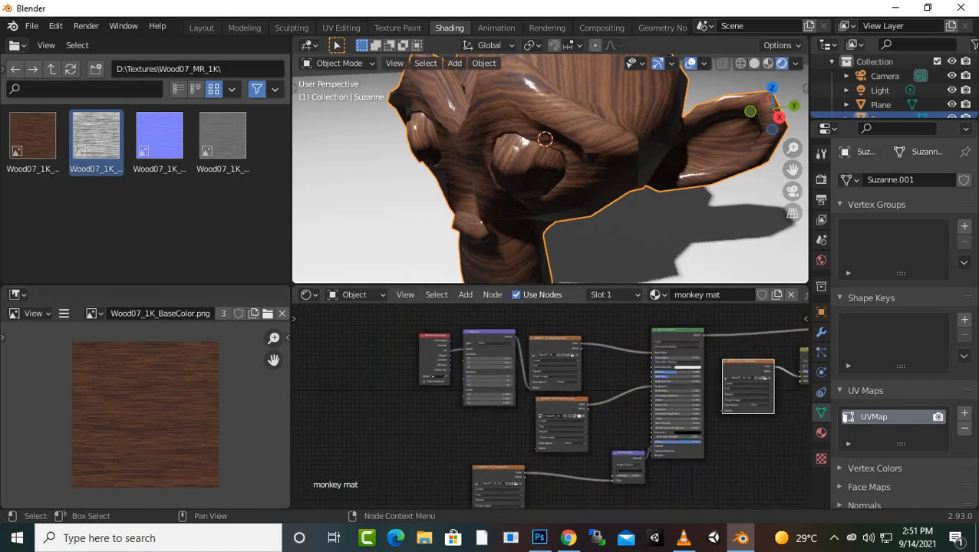
pyautogui.scroll(3, 602, 330)
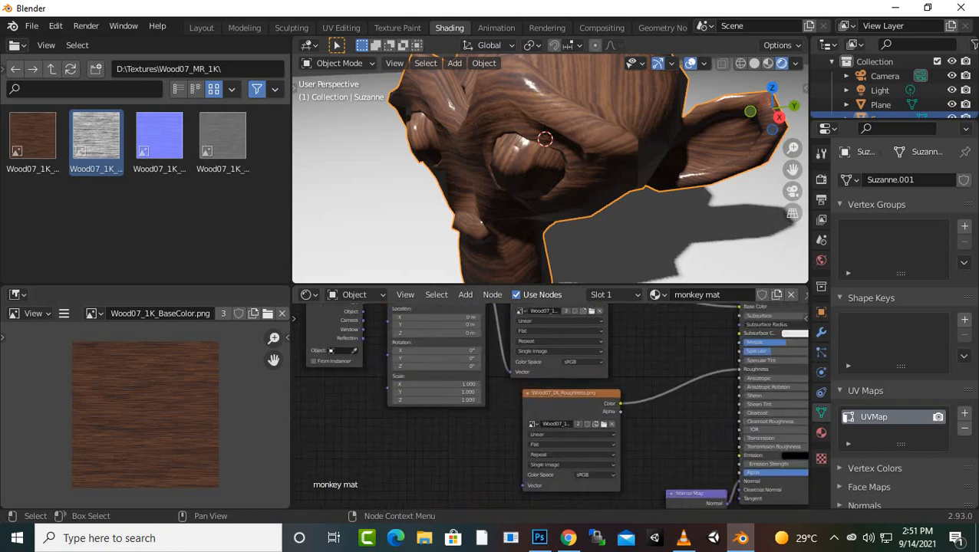
pyautogui.scroll(3, 607, 345)
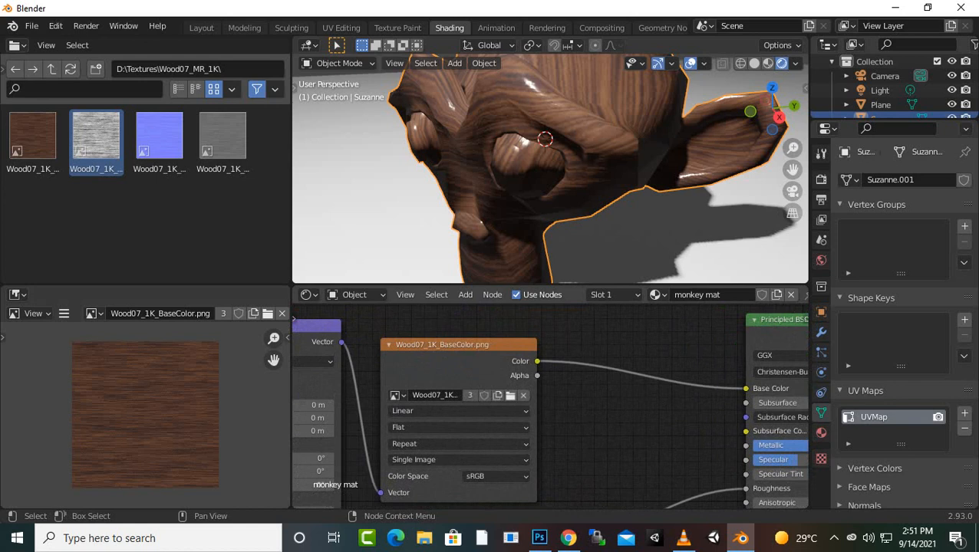
pyautogui.moveTo(608, 399); pyautogui.dragTo(605, 418, button='middle')
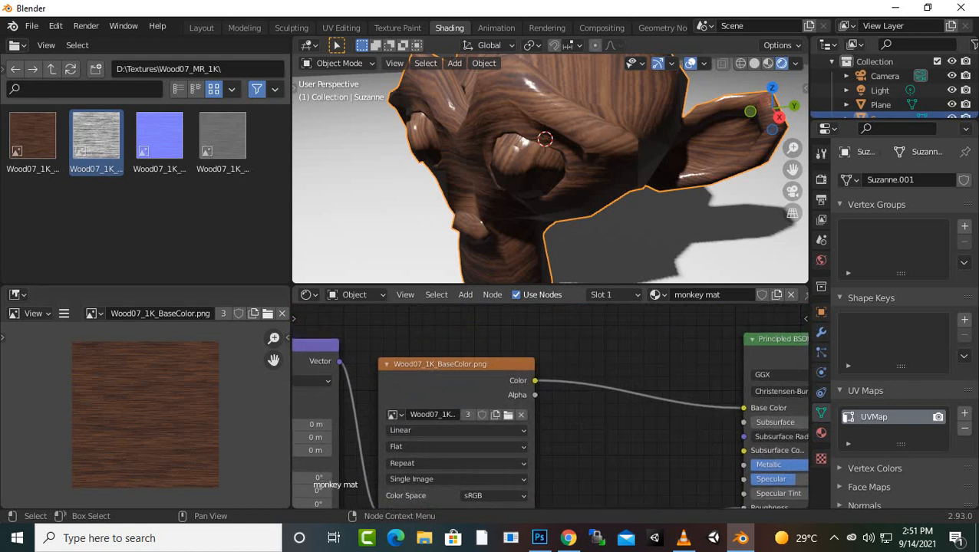
pyautogui.hotkey('shift', 'a')
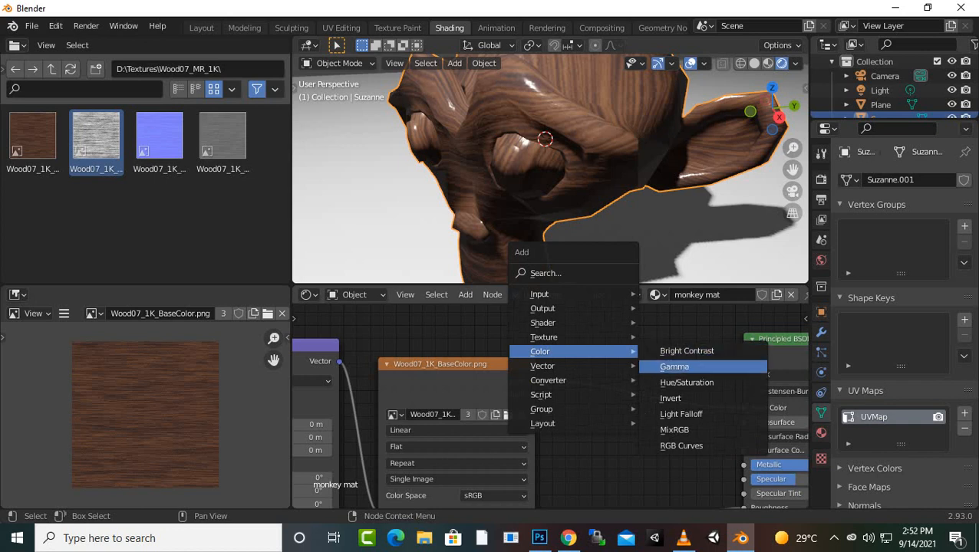
pyautogui.click(682, 446)
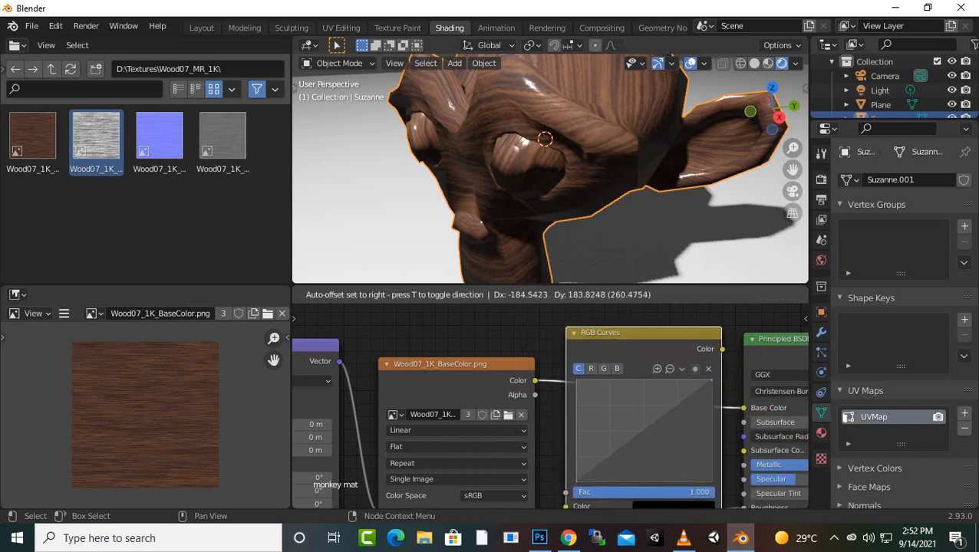
pyautogui.click(566, 329)
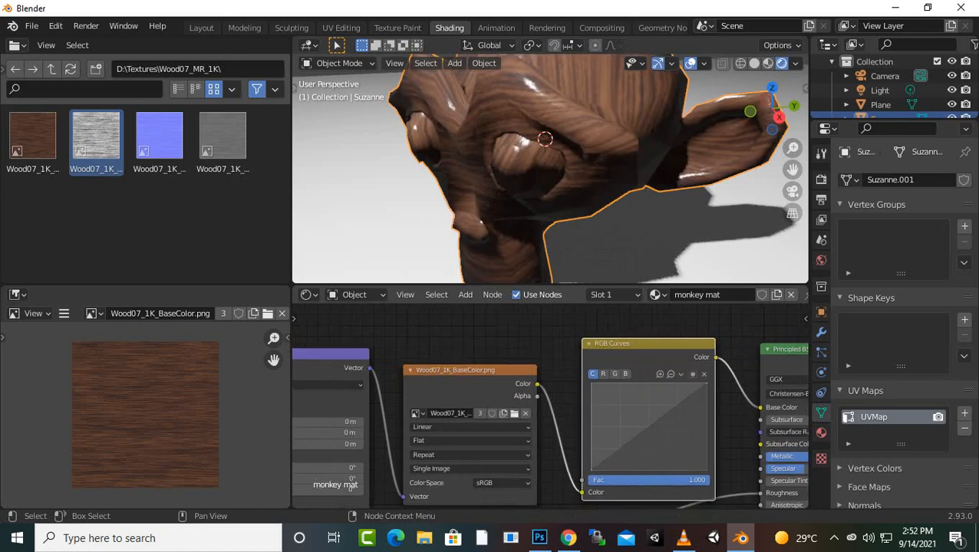
pyautogui.scroll(-1, 556, 402)
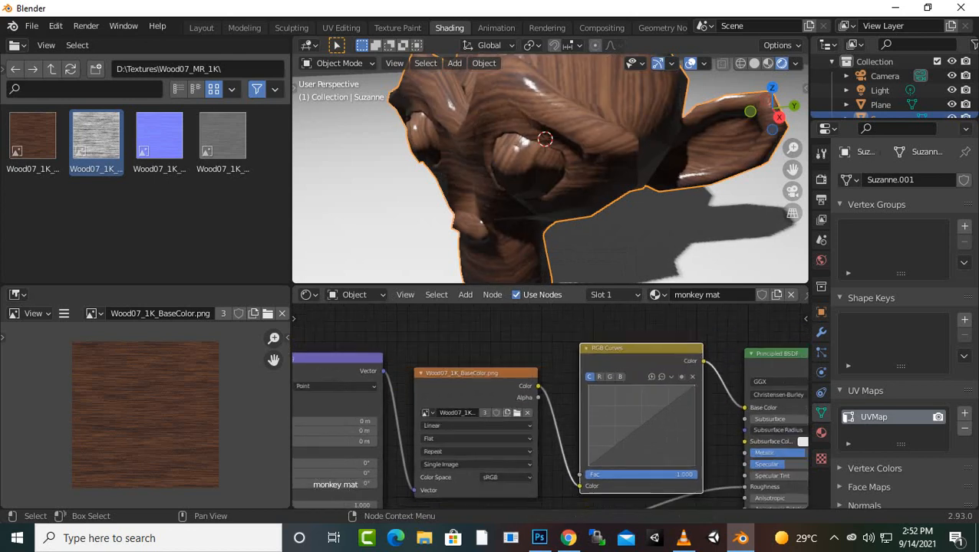
pyautogui.moveTo(639, 350); pyautogui.dragTo(640, 360)
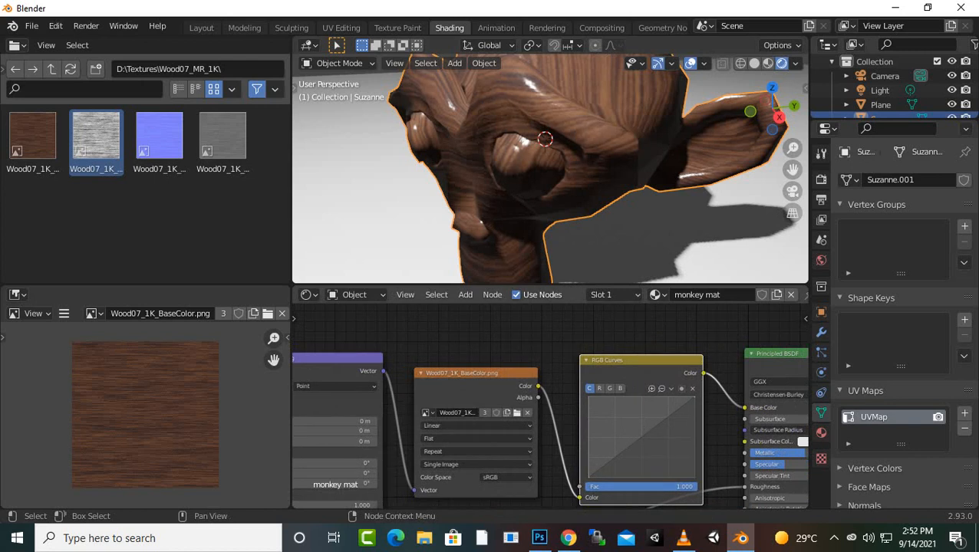
# Preview the base color texture alone on the monkey, and shape an S-curve in RGB Curves with its lower point at X 0.34545, Y 0.33125
pyautogui.keyDown('ctrl'); pyautogui.keyDown('shift'); pyautogui.click(477, 374); pyautogui.keyUp('shift'); pyautogui.keyUp('ctrl')
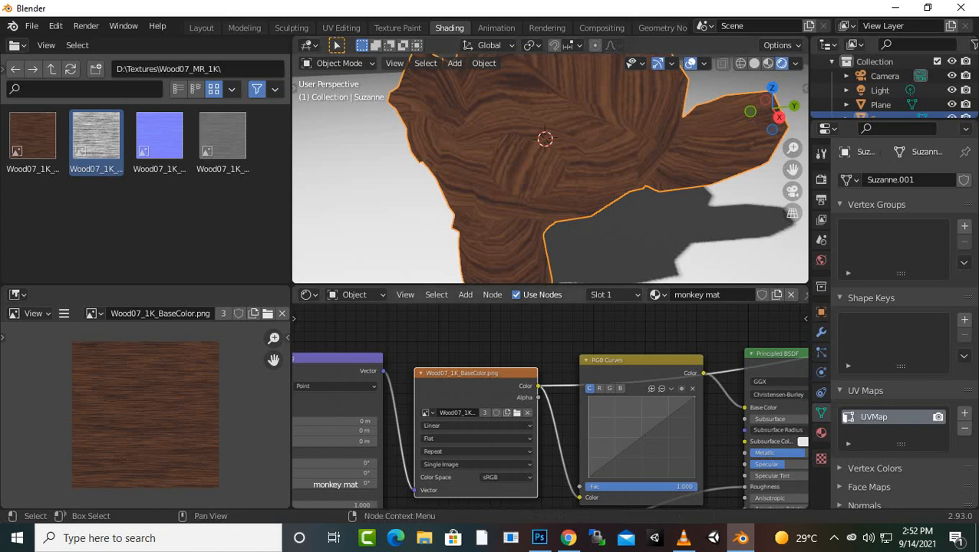
pyautogui.click(657, 424)
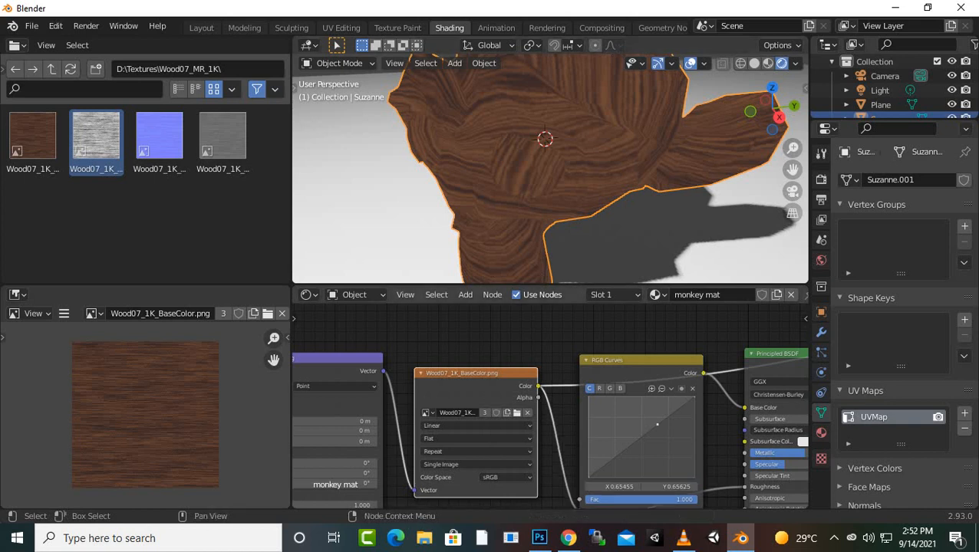
pyautogui.moveTo(657, 424); pyautogui.dragTo(625, 450)
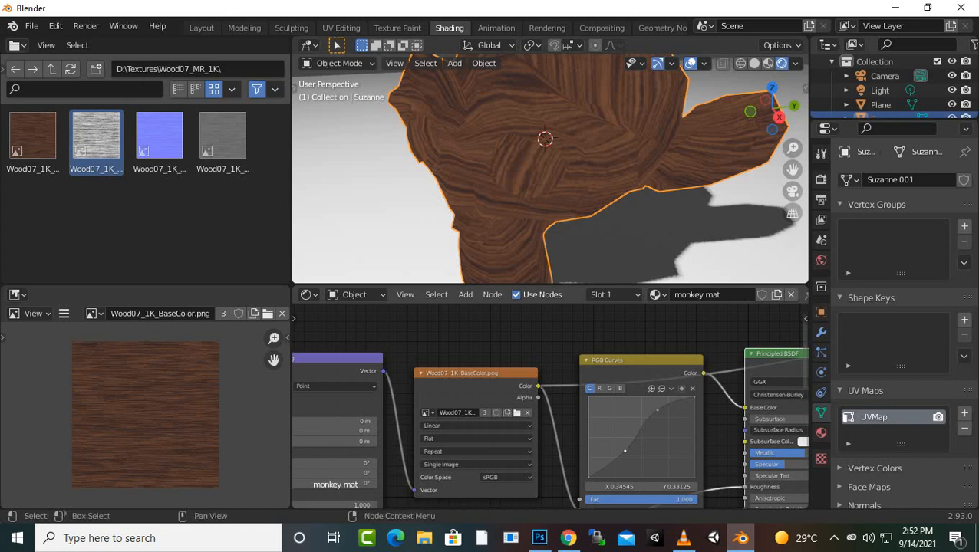
# Collapse the Principled BSDF node, dismiss the node options, and undo the last change in the node tree
pyautogui.press('h')
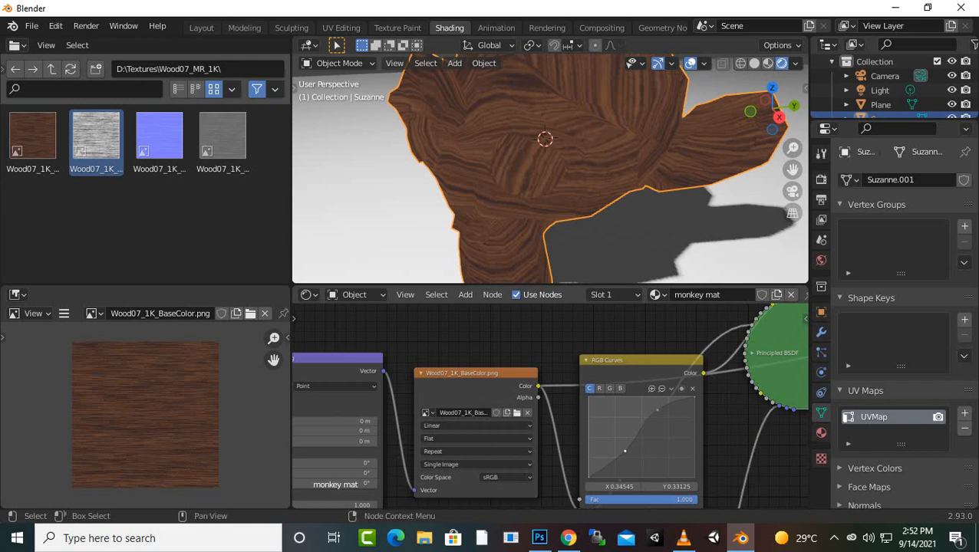
pyautogui.scroll(-2, 551, 406)
pyautogui.scroll(-1, 550, 405)
pyautogui.rightClick(770, 373)
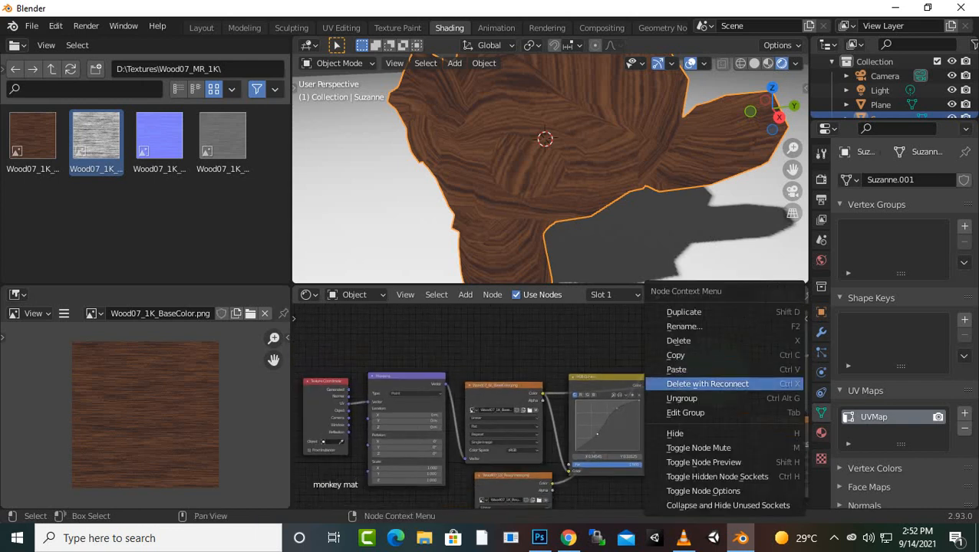
pyautogui.press('ctrl')
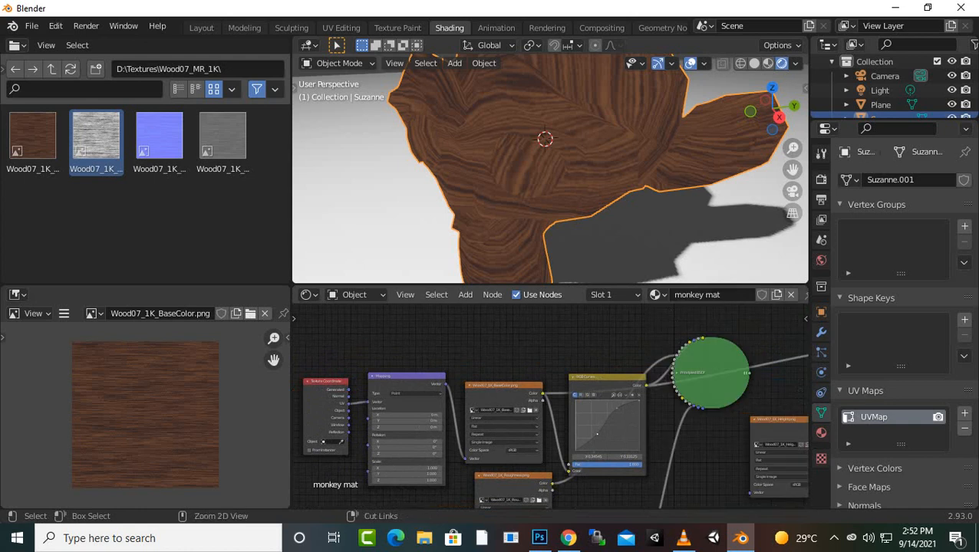
pyautogui.hotkey('ctrl', 'z')
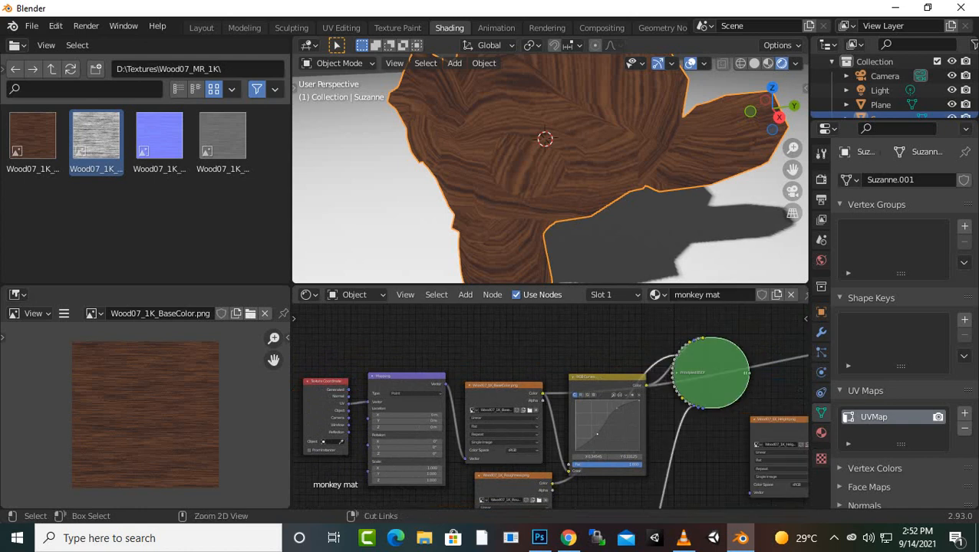
# Move the collapsed Principled BSDF node lower, between the RGB Curves node and the height texture node
pyautogui.press('ctrl')
pyautogui.moveTo(711, 372); pyautogui.dragTo(713, 427)
pyautogui.scroll(-2, 714, 427)
pyautogui.moveTo(713, 428); pyautogui.dragTo(621, 389, button='middle')
pyautogui.scroll(4, 550, 169)
pyautogui.scroll(-3, 550, 406)
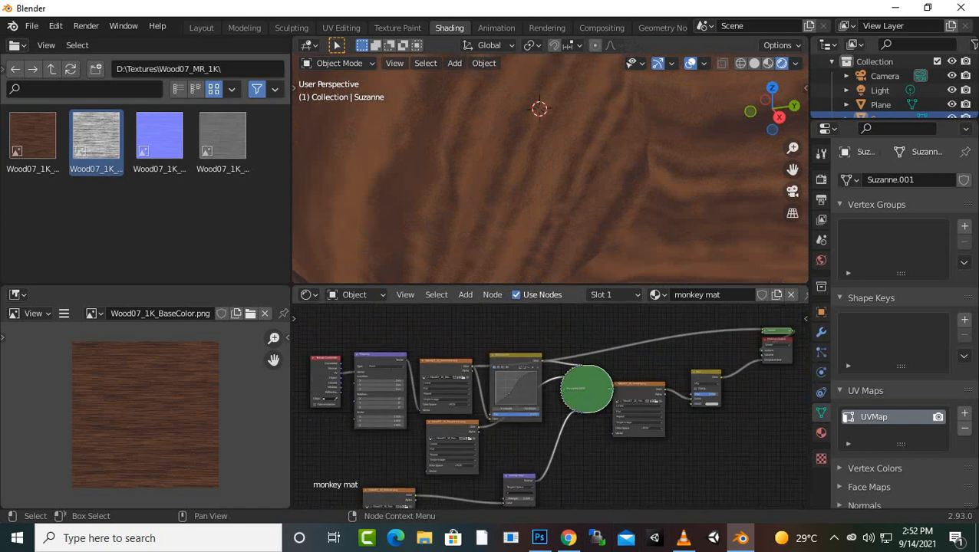
# Try moving the collapsed Principled BSDF node away from the height texture node, and undo the move
pyautogui.moveTo(500, 399); pyautogui.dragTo(548, 408, button='middle')
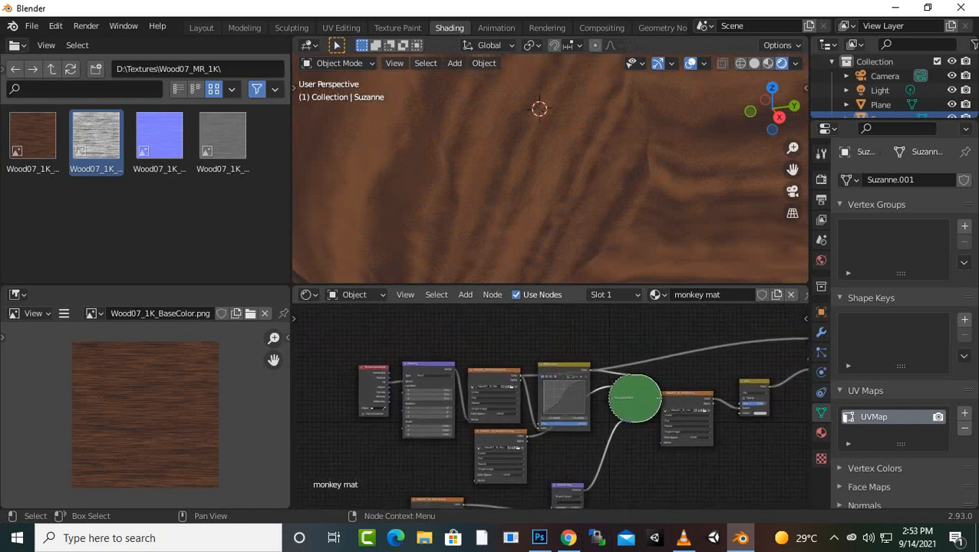
pyautogui.scroll(1, 546, 408)
pyautogui.moveTo(641, 397); pyautogui.dragTo(629, 410)
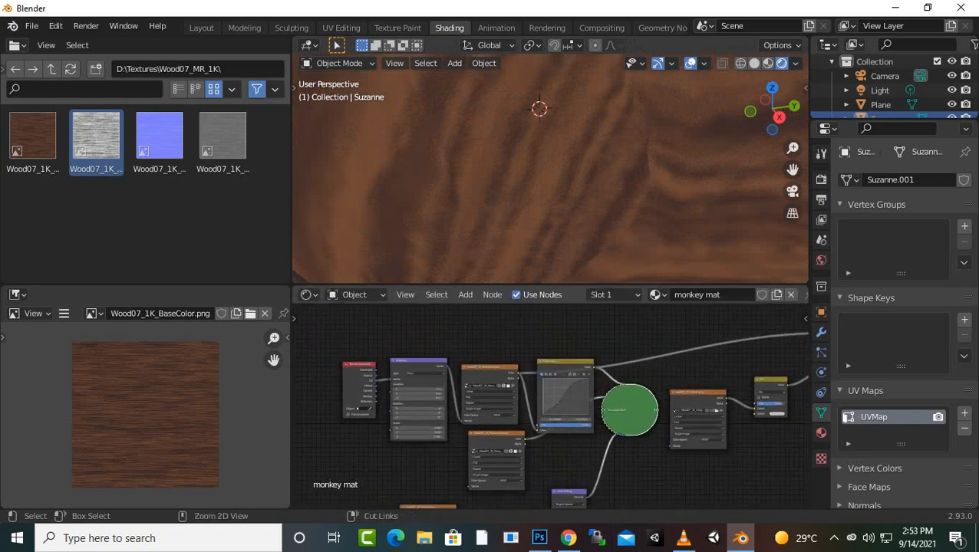
pyautogui.hotkey('ctrl', 'z')
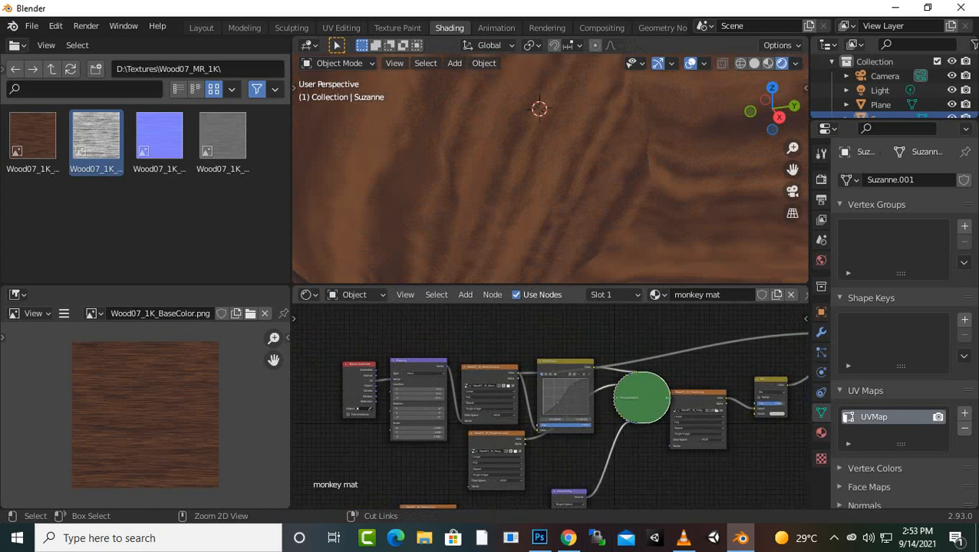
# Undo the collapse of the Principled BSDF node, and dismiss the file saving dialog without saving
pyautogui.hotkey('ctrl', 'z')
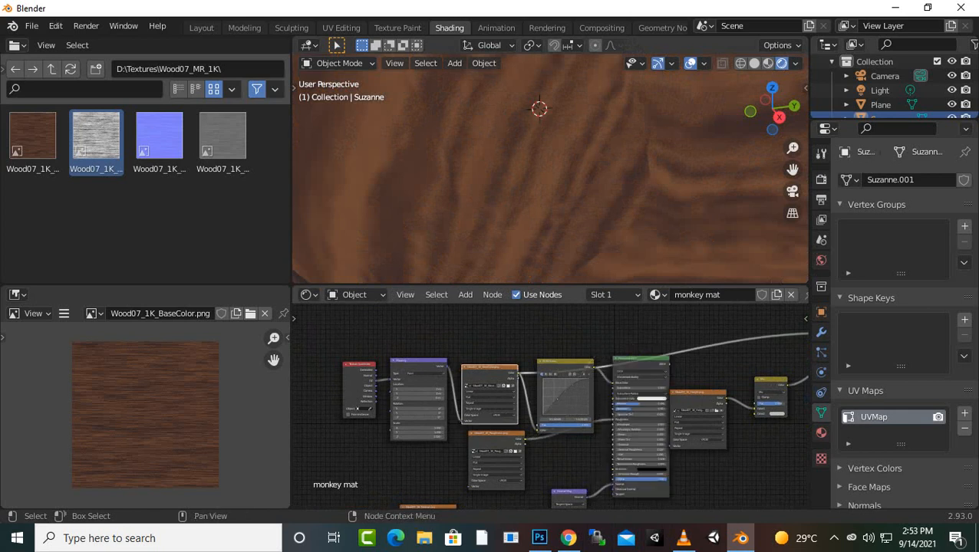
pyautogui.press('ctrl')
pyautogui.hotkey('ctrl', 's')
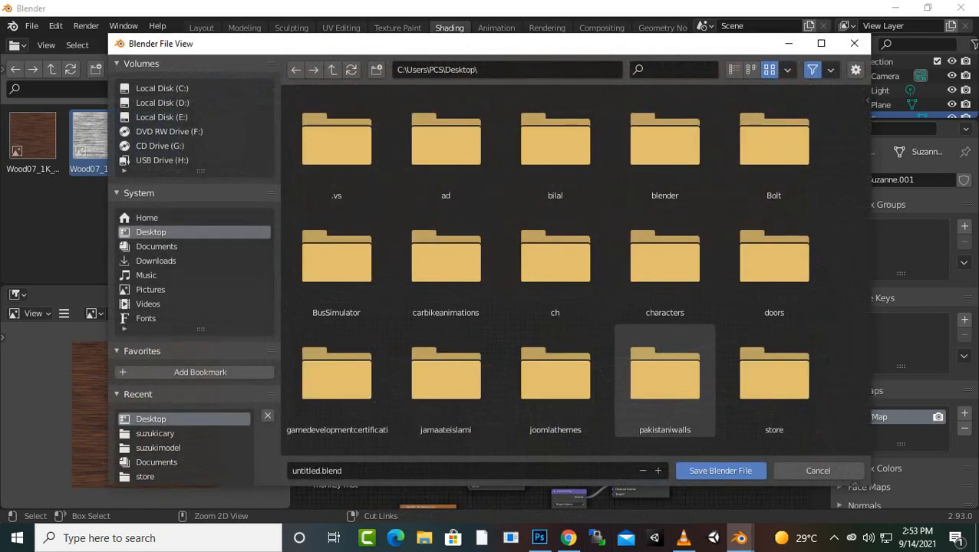
pyautogui.click(854, 43)
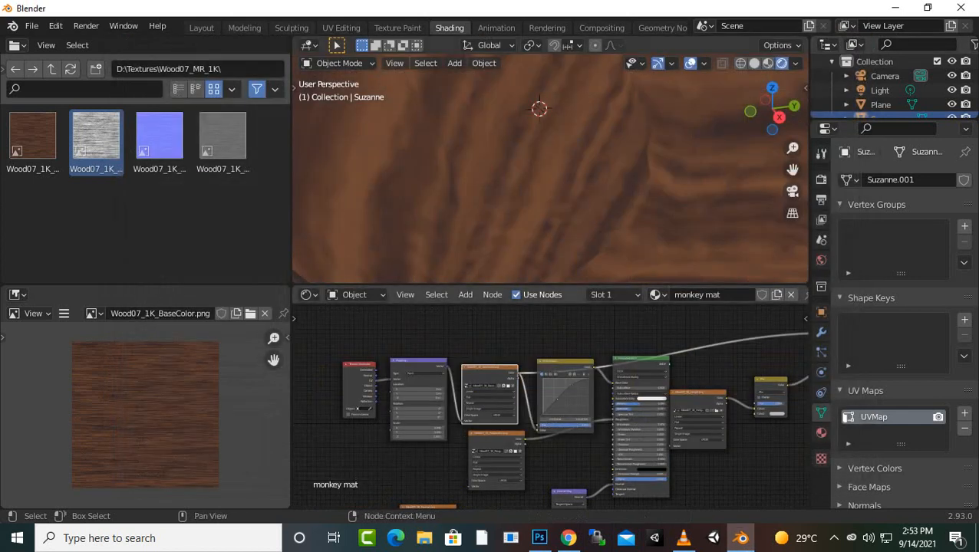
# Move the Principled BSDF node lower, remove the base color texture's direct preview link, and show the full shader on the monkey
pyautogui.scroll(3, 538, 399)
pyautogui.scroll(2, 551, 405)
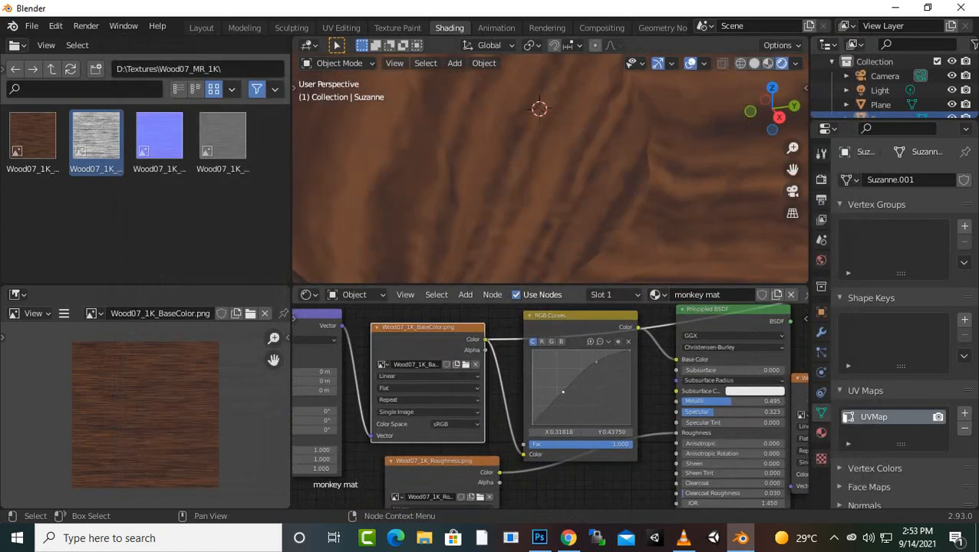
pyautogui.moveTo(721, 310); pyautogui.dragTo(730, 359)
pyautogui.scroll(-10, 550, 169)
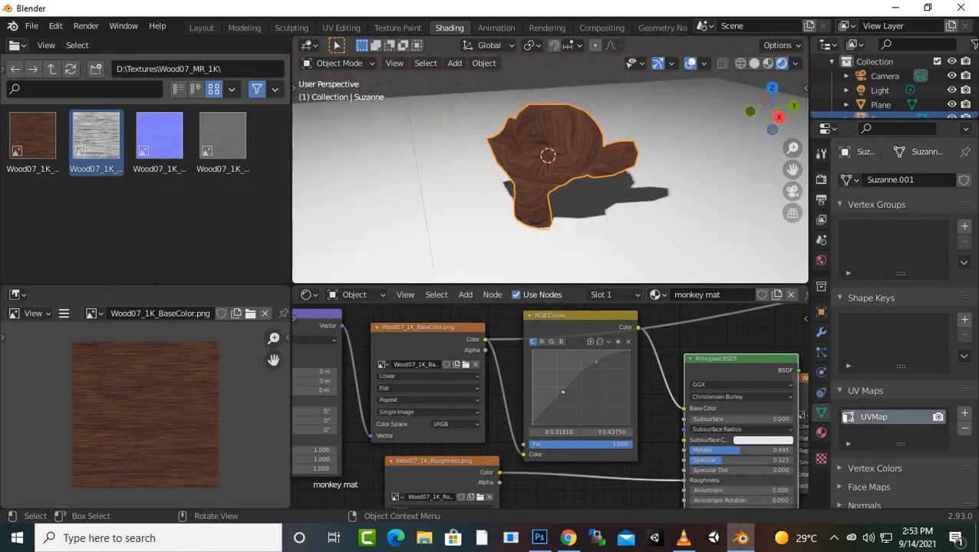
pyautogui.scroll(2, 564, 411)
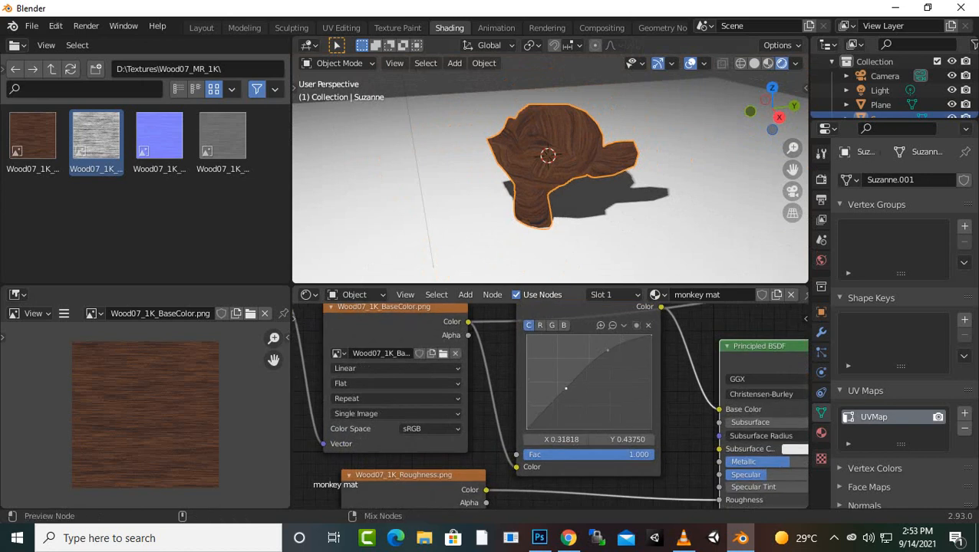
pyautogui.keyDown('ctrl'); pyautogui.moveTo(497, 311); pyautogui.dragTo(496, 338, button='right'); pyautogui.keyUp('ctrl')
pyautogui.scroll(-1, 550, 406)
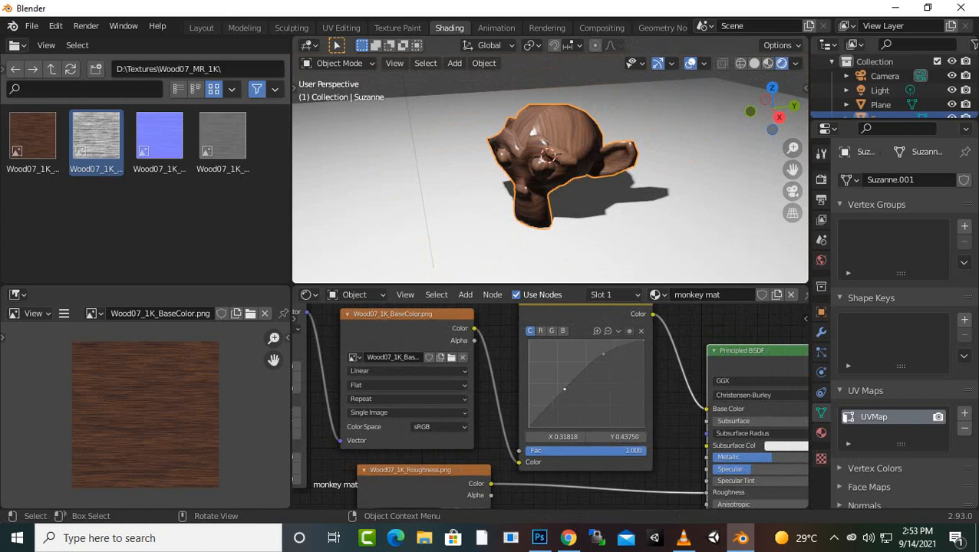
# Try steeper and inverted curve shapes in the RGB Curves node, and undo the last curve change
pyautogui.scroll(5, 550, 169)
pyautogui.scroll(-1, 550, 168)
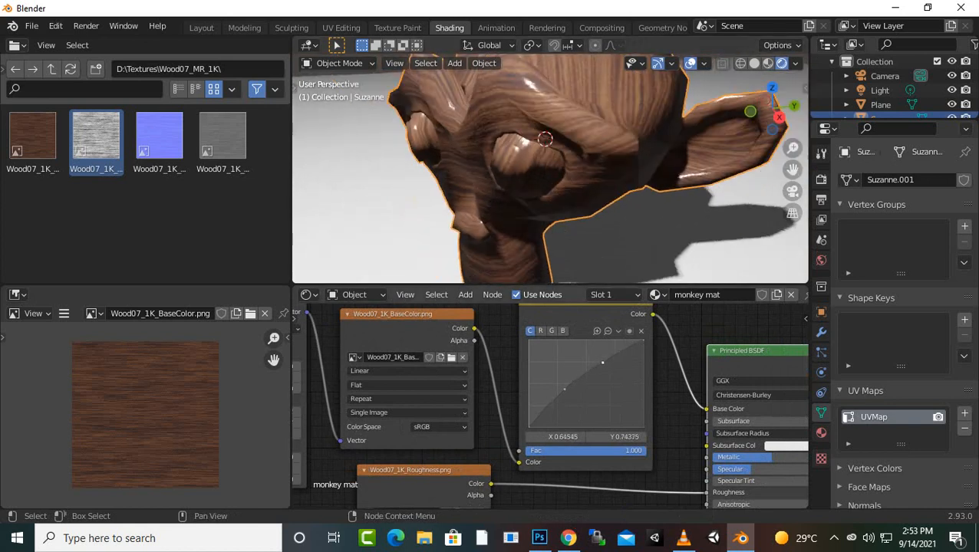
pyautogui.moveTo(602, 362); pyautogui.dragTo(613, 418)
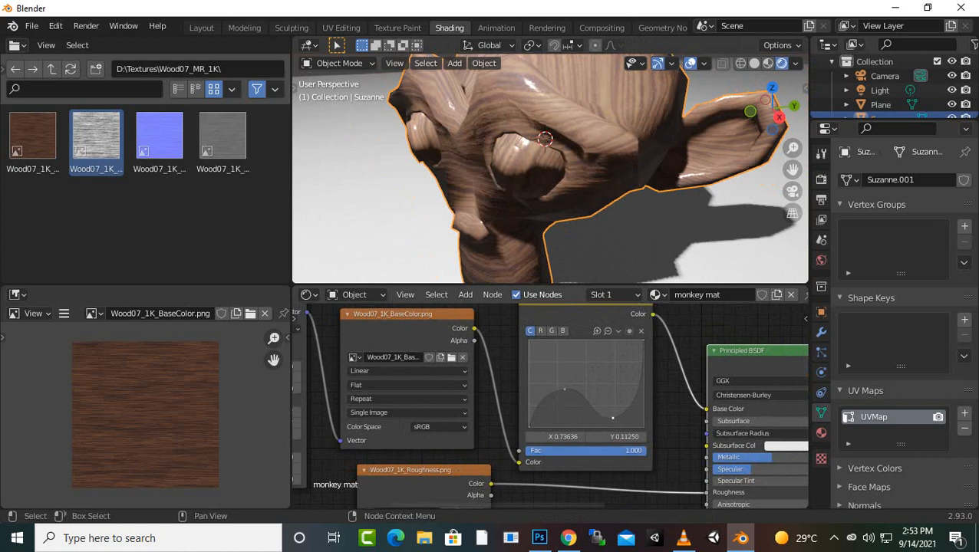
pyautogui.moveTo(564, 390)
pyautogui.mouseDown()
pyautogui.moveTo(562, 412)
pyautogui.moveTo(610, 372)
pyautogui.moveTo(609, 359)
pyautogui.moveTo(586, 358)
pyautogui.mouseUp()
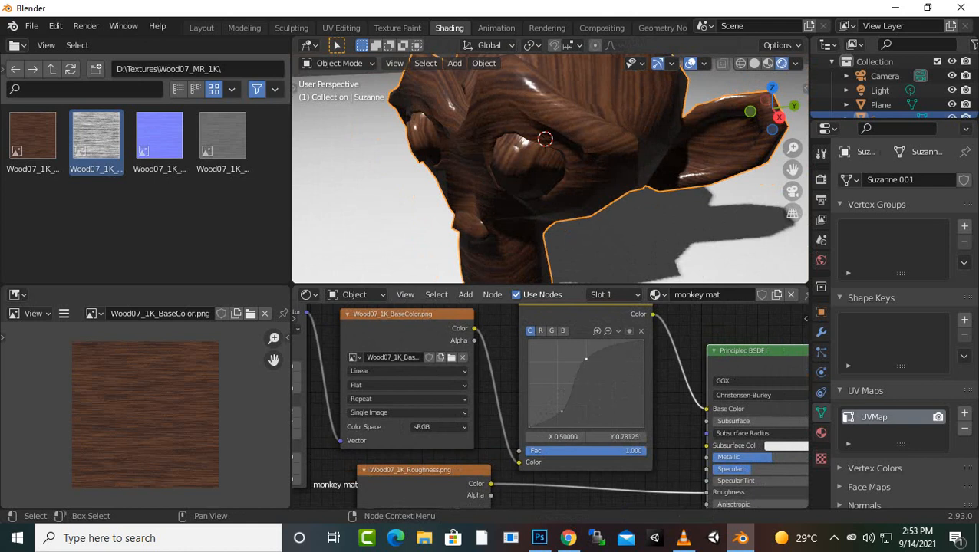
pyautogui.moveTo(562, 411)
pyautogui.mouseDown()
pyautogui.moveTo(590, 405)
pyautogui.moveTo(560, 400)
pyautogui.moveTo(573, 408)
pyautogui.moveTo(571, 349)
pyautogui.mouseUp()
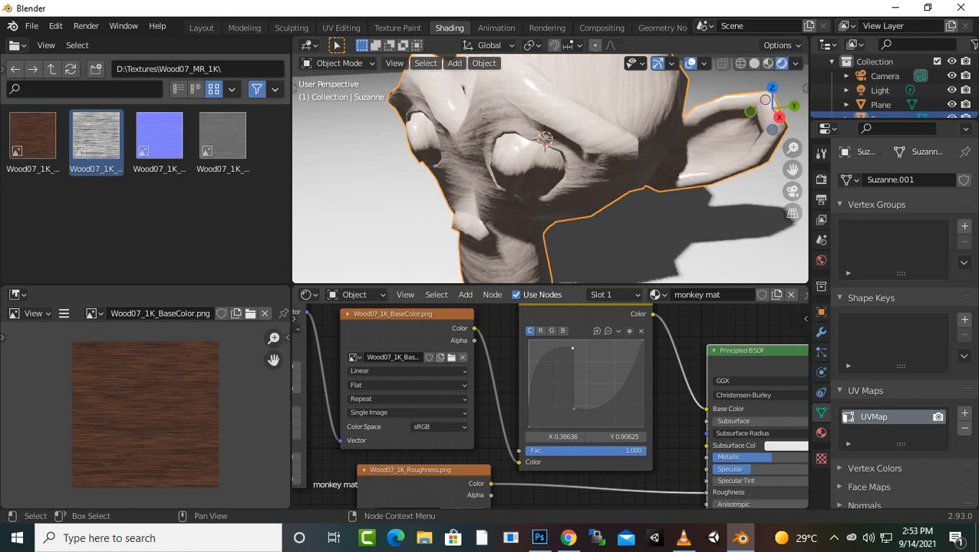
pyautogui.hotkey('ctrl', 'z')
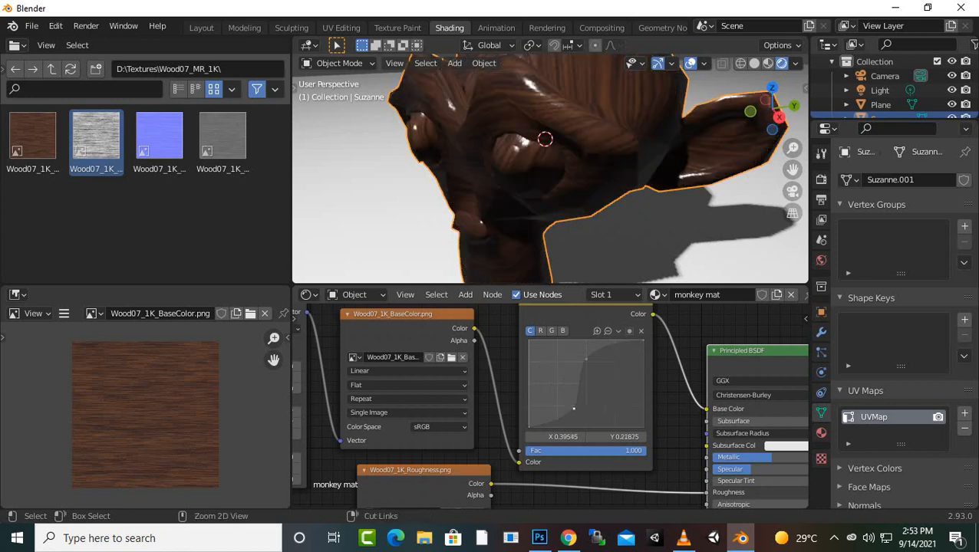
# Reshape the RGB Curves line with its lower point at X 0.32727, Y 0.29375 and upper point at X 0.74091, Y 0.68125
pyautogui.moveTo(587, 358)
pyautogui.mouseDown()
pyautogui.moveTo(613, 381)
pyautogui.moveTo(564, 390)
pyautogui.mouseUp()
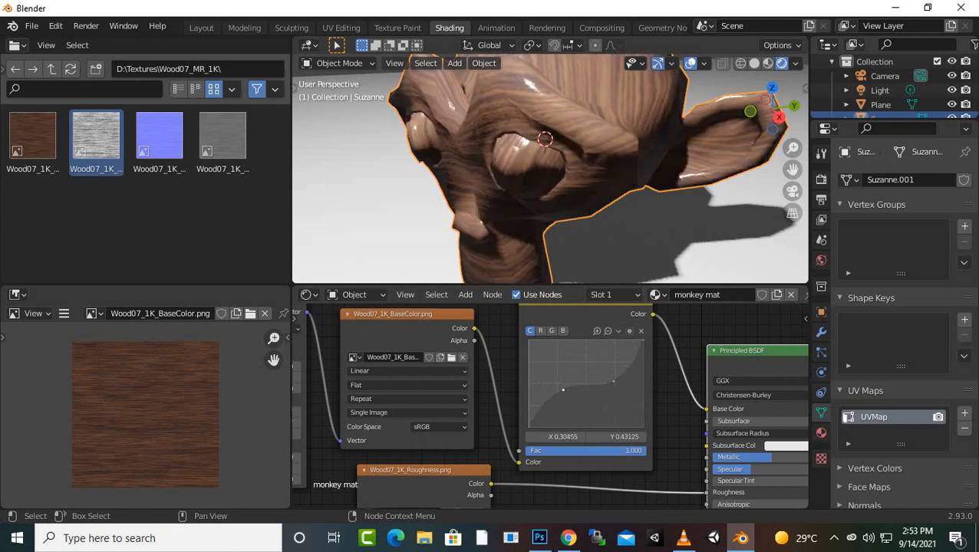
pyautogui.moveTo(563, 390); pyautogui.dragTo(567, 401)
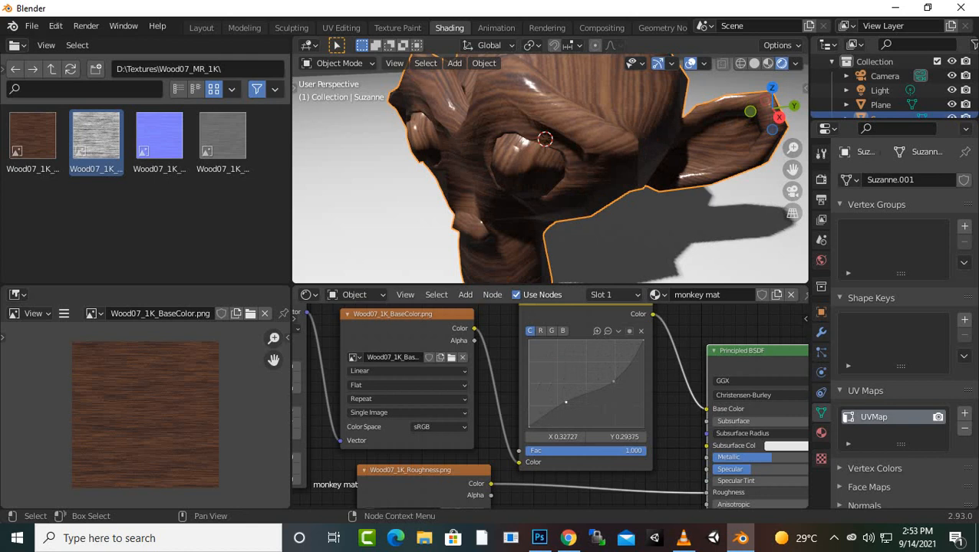
pyautogui.moveTo(613, 377); pyautogui.dragTo(613, 367)
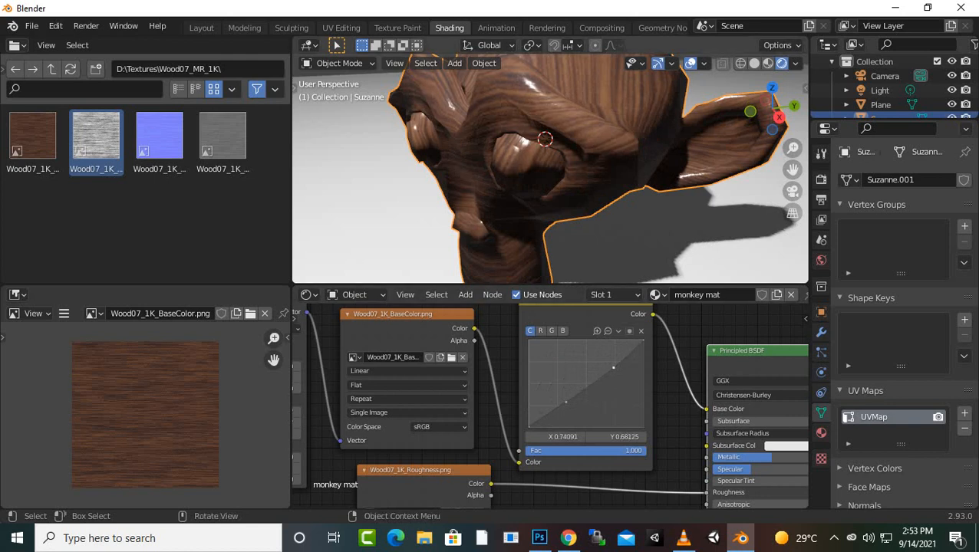
pyautogui.scroll(-2, 550, 168)
pyautogui.moveTo(550, 168); pyautogui.dragTo(589, 184, button='middle')
pyautogui.scroll(-1, 519, 151)
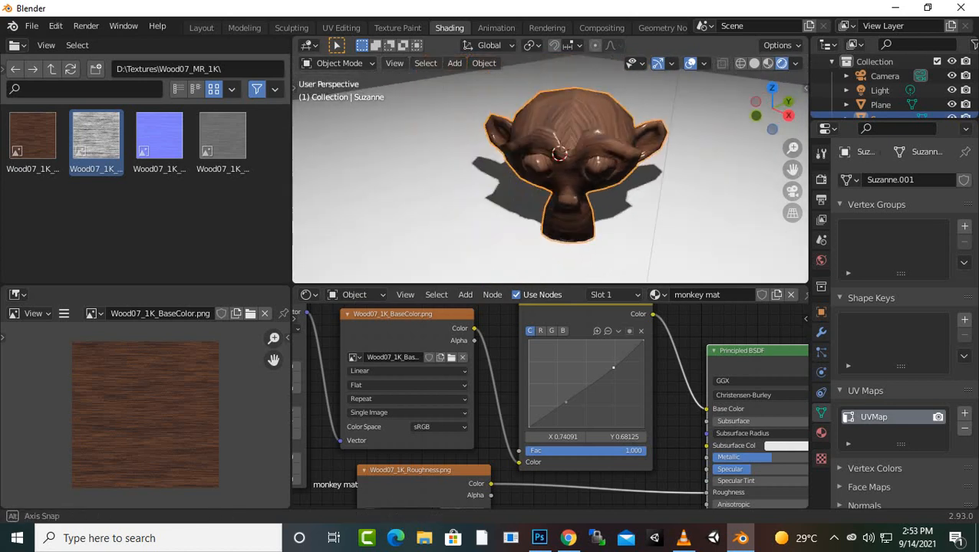
# Fine-tune both RGB Curves points into a nearly straight diagonal, with the upper point at X 0.70909, Y 0.66875
pyautogui.scroll(2, 589, 184)
pyautogui.moveTo(613, 367)
pyautogui.mouseDown()
pyautogui.moveTo(591, 356)
pyautogui.moveTo(616, 376)
pyautogui.mouseUp()
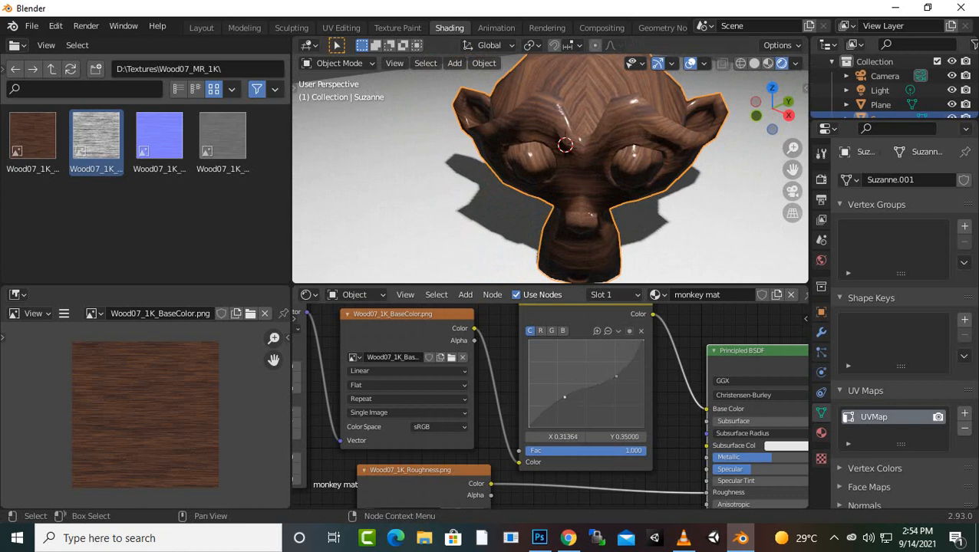
pyautogui.moveTo(564, 397); pyautogui.dragTo(559, 391)
pyautogui.scroll(-3, 559, 150)
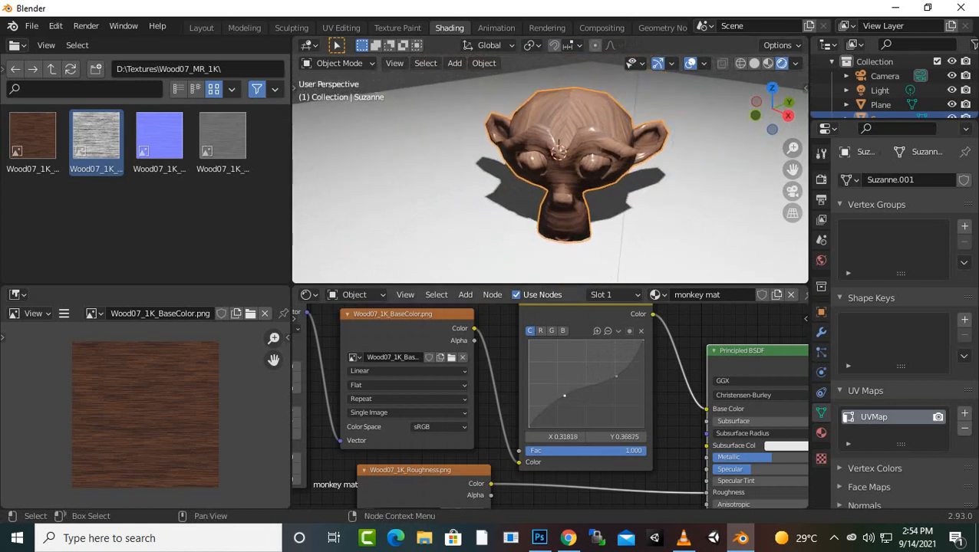
pyautogui.moveTo(564, 396); pyautogui.dragTo(568, 406)
pyautogui.moveTo(615, 375); pyautogui.dragTo(609, 369)
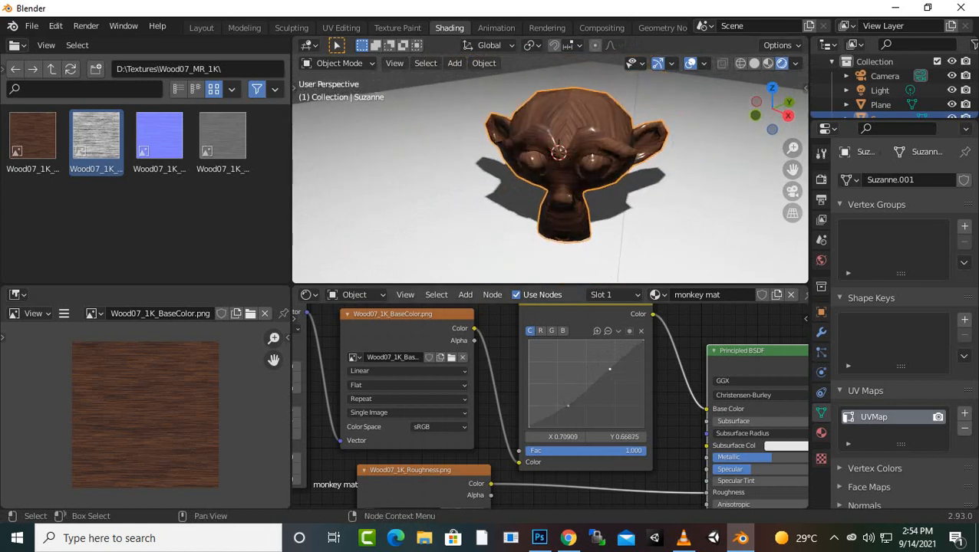
pyautogui.press('ctrl')
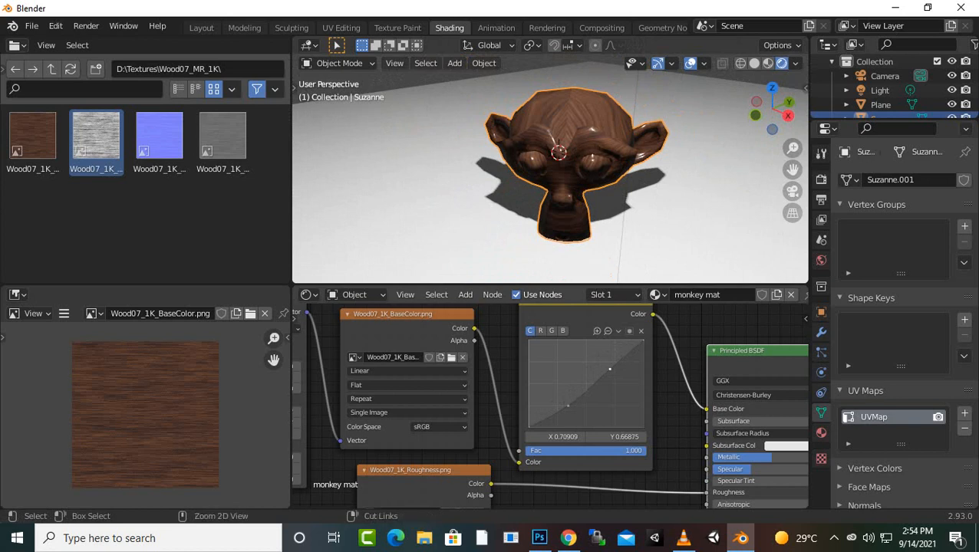
pyautogui.click(834, 538)
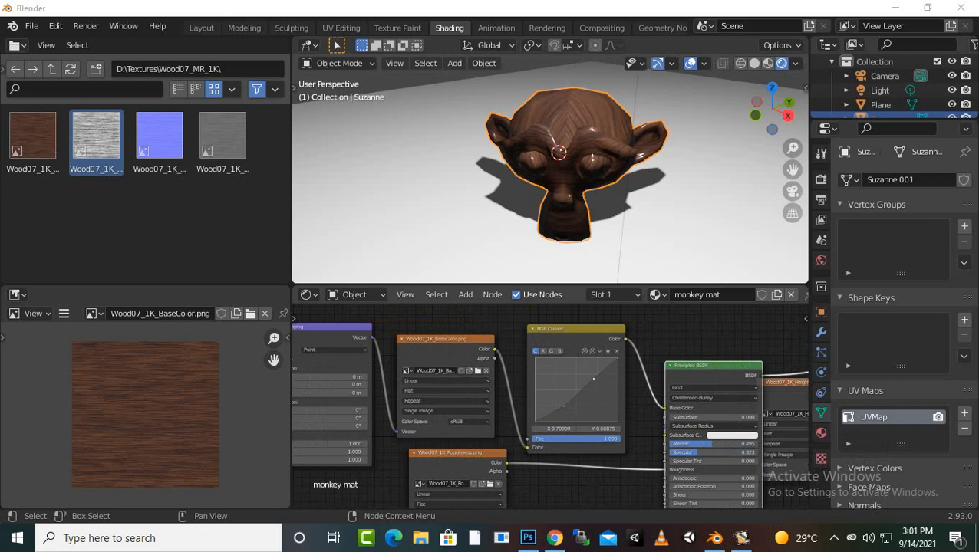
# Move the Normal Map node closer to the normal texture node, away from the Principled BSDF node
pyautogui.scroll(-2, 550, 405)
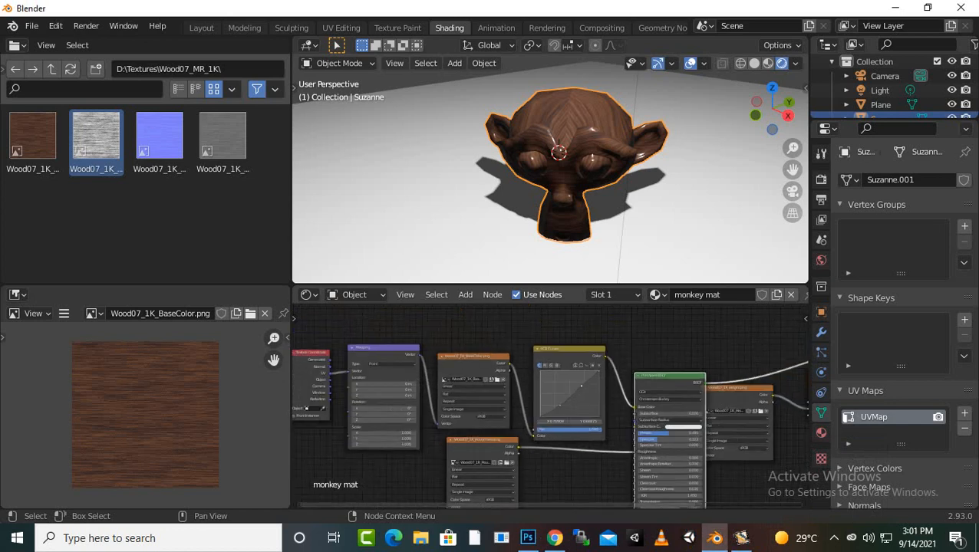
pyautogui.scroll(-1, 550, 405)
pyautogui.scroll(-1, 549, 405)
pyautogui.moveTo(549, 405); pyautogui.dragTo(617, 346, button='middle')
pyautogui.scroll(5, 547, 379)
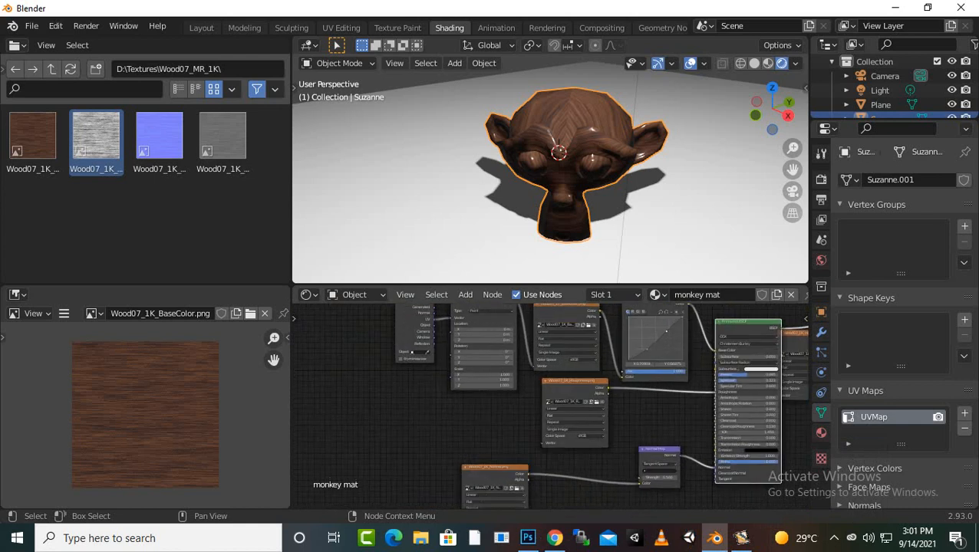
pyautogui.scroll(1, 551, 405)
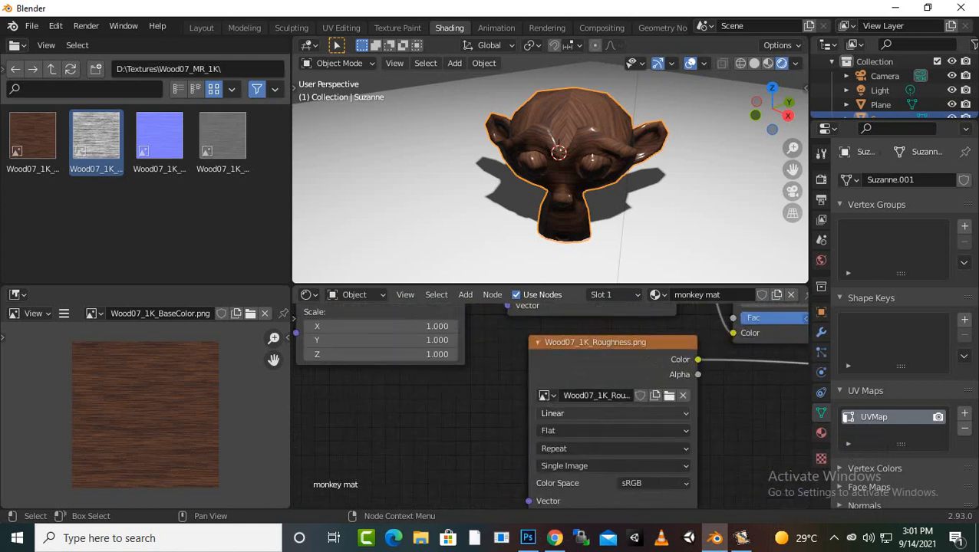
pyautogui.scroll(-3, 549, 405)
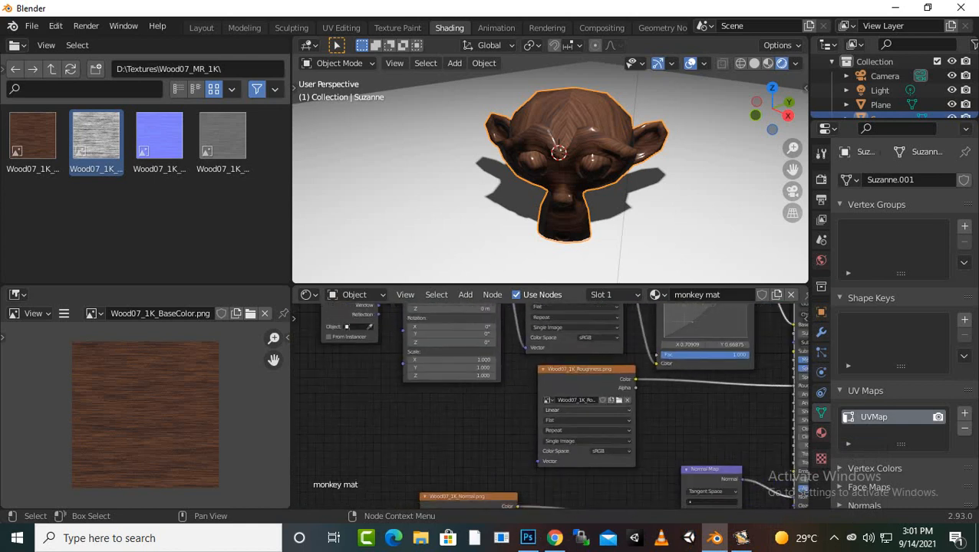
pyautogui.scroll(-1, 550, 405)
pyautogui.moveTo(550, 405); pyautogui.dragTo(540, 388, button='middle')
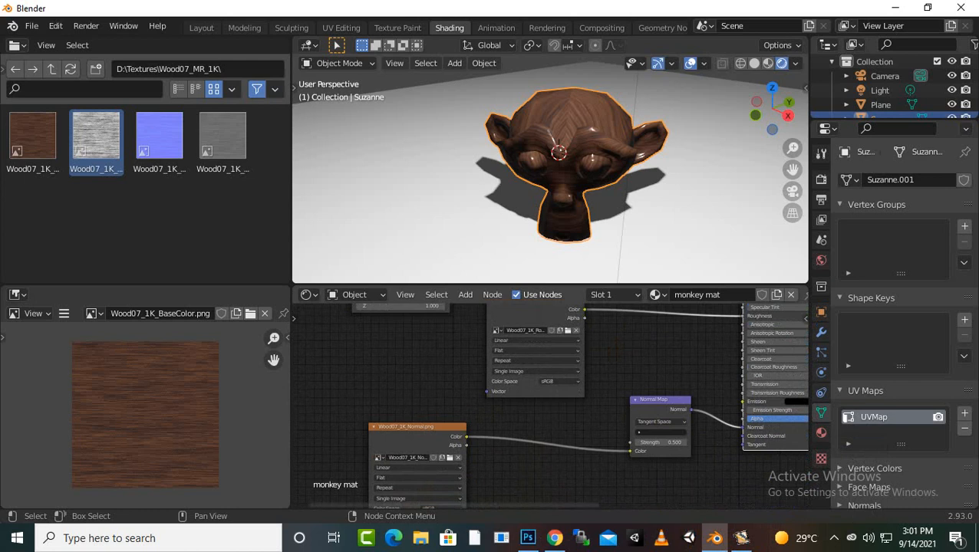
pyautogui.moveTo(652, 400); pyautogui.dragTo(588, 420)
pyautogui.scroll(-2, 550, 406)
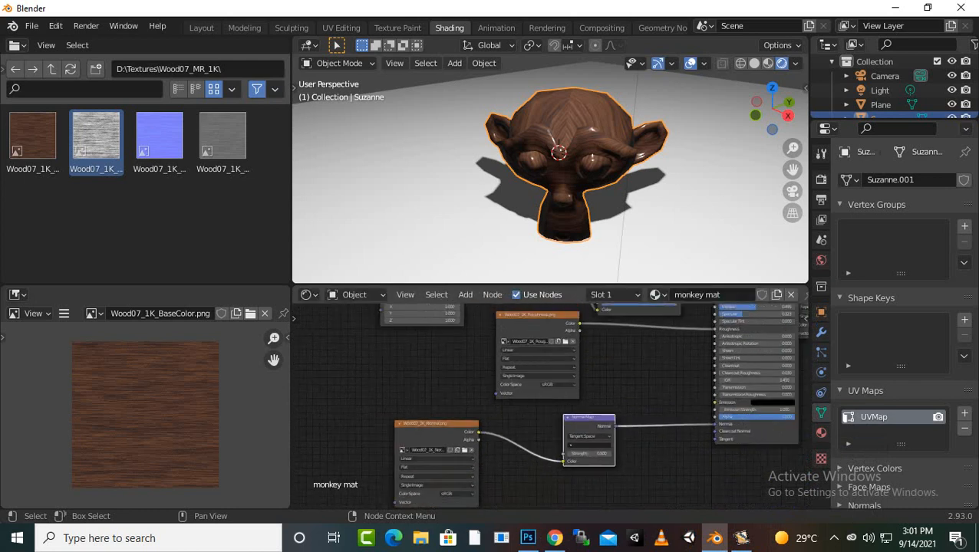
# Rearrange the base color, RGB Curves, roughness and normal texture nodes, and connect the Mapping node's Vector output to the normal texture
pyautogui.moveTo(550, 405); pyautogui.dragTo(539, 496, button='middle')
pyautogui.scroll(-3, 551, 406)
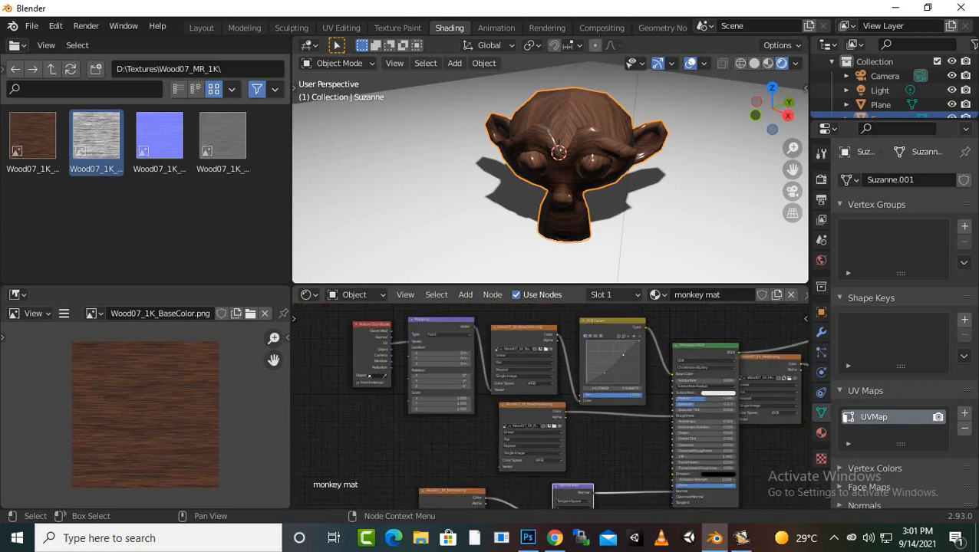
pyautogui.moveTo(473, 326); pyautogui.dragTo(431, 507)
pyautogui.scroll(-3, 550, 407)
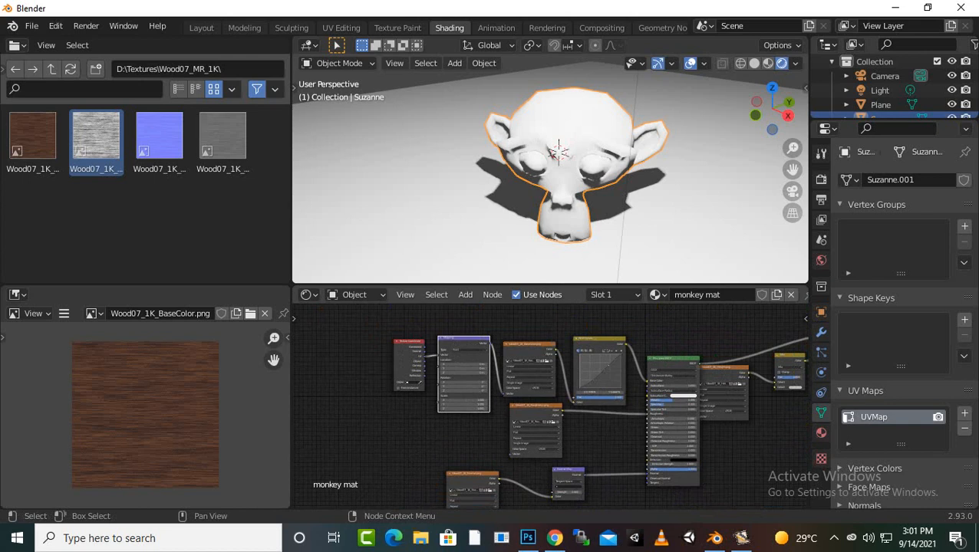
pyautogui.click(529, 346)
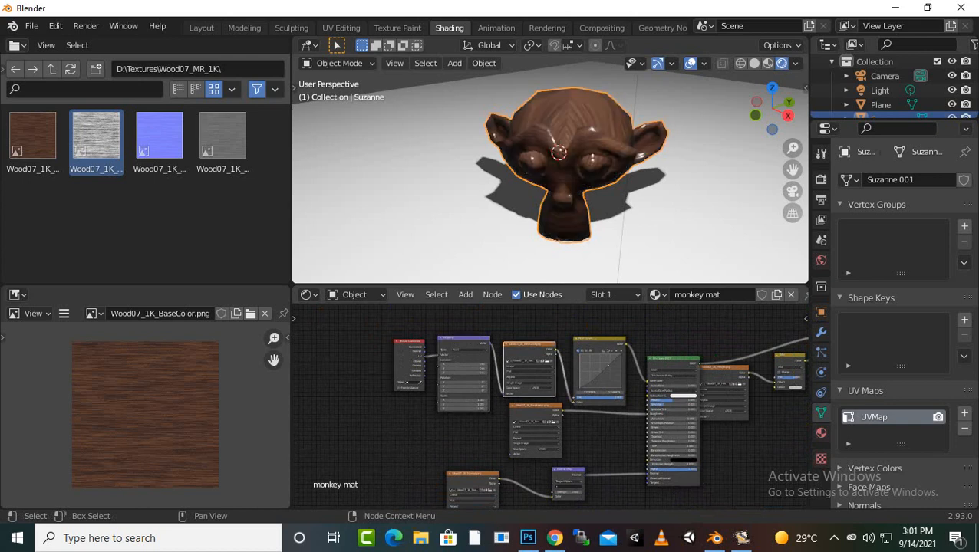
pyautogui.moveTo(529, 346); pyautogui.dragTo(615, 319)
pyautogui.moveTo(531, 406); pyautogui.dragTo(563, 402)
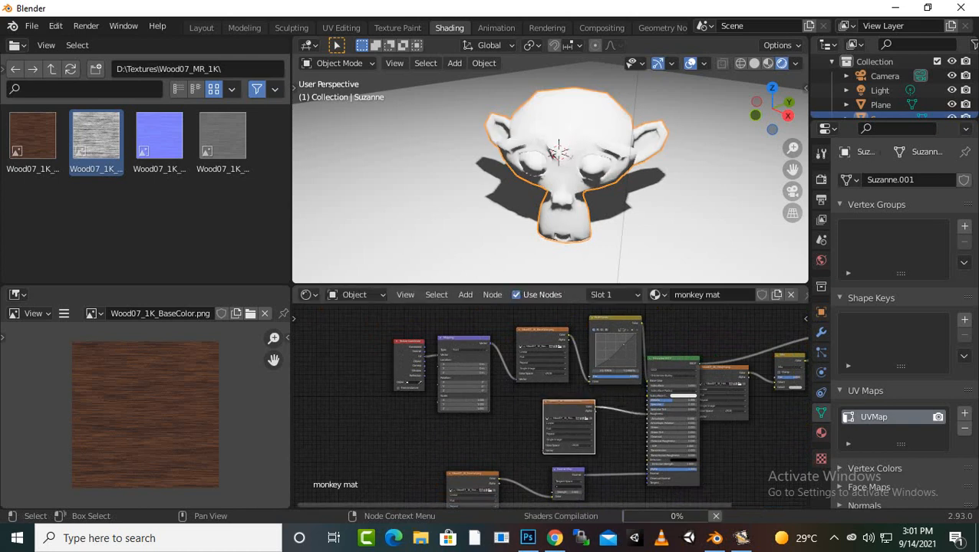
pyautogui.moveTo(472, 476); pyautogui.dragTo(511, 441)
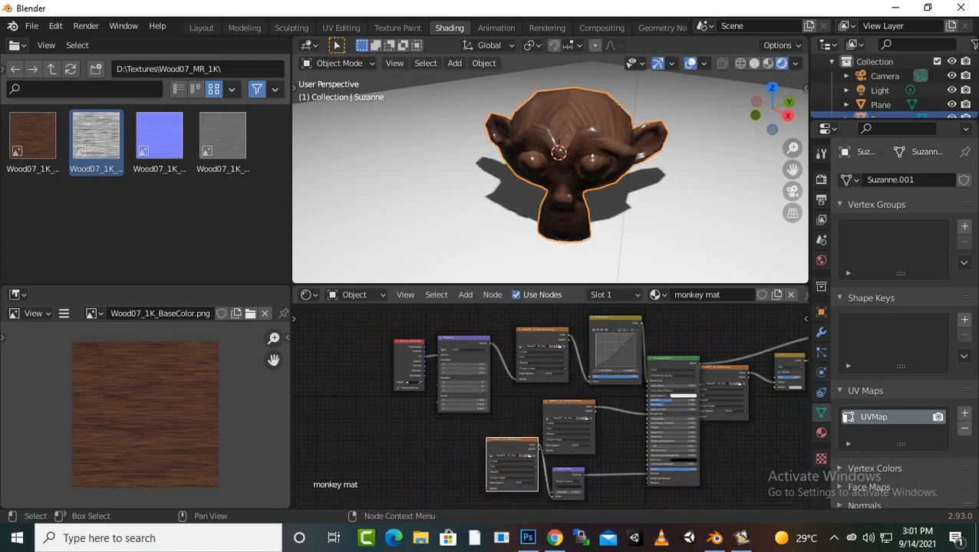
pyautogui.moveTo(489, 343); pyautogui.dragTo(486, 490)
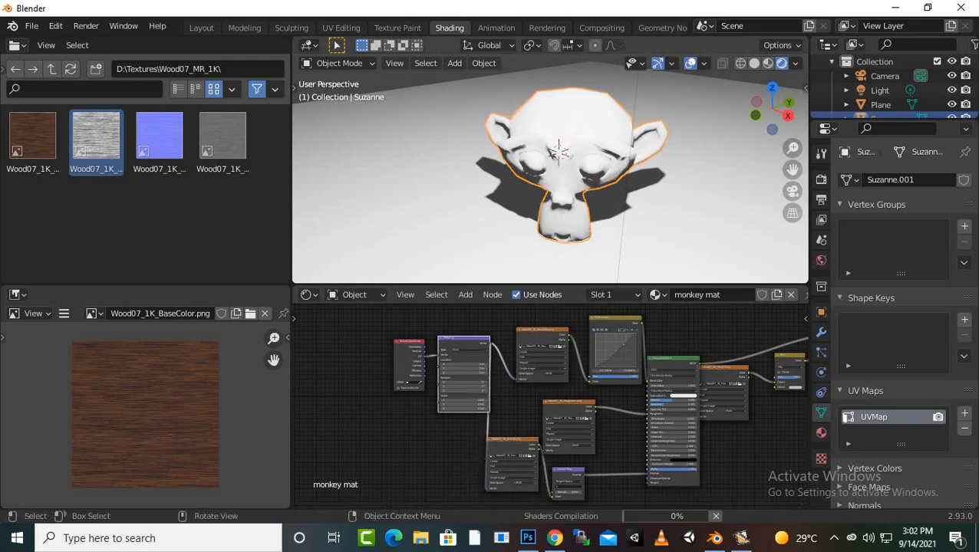
# Examine the monkey's wood material up close and from the front and side in the rendered view
pyautogui.scroll(2, 550, 169)
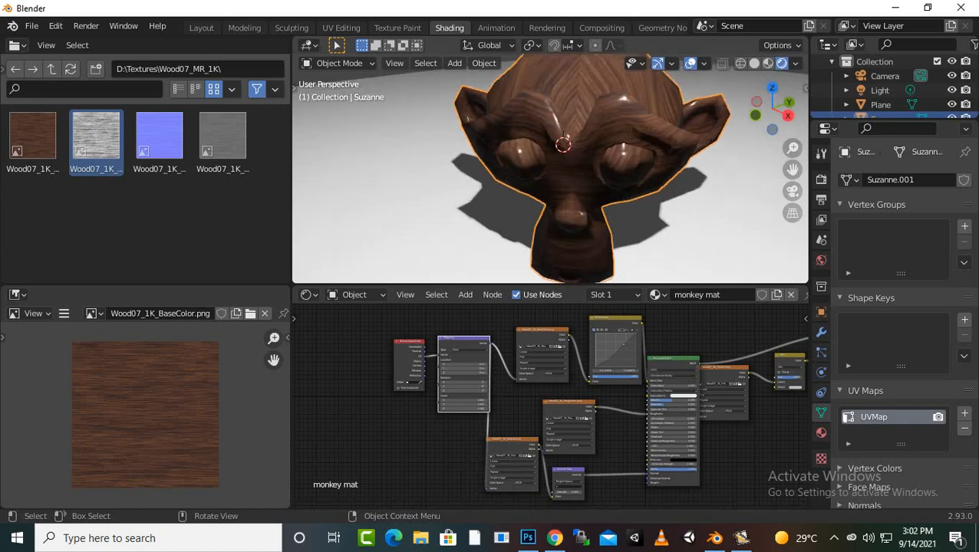
pyautogui.scroll(1, 550, 169)
pyautogui.scroll(-1, 550, 168)
pyautogui.moveTo(550, 169); pyautogui.dragTo(612, 146, button='middle')
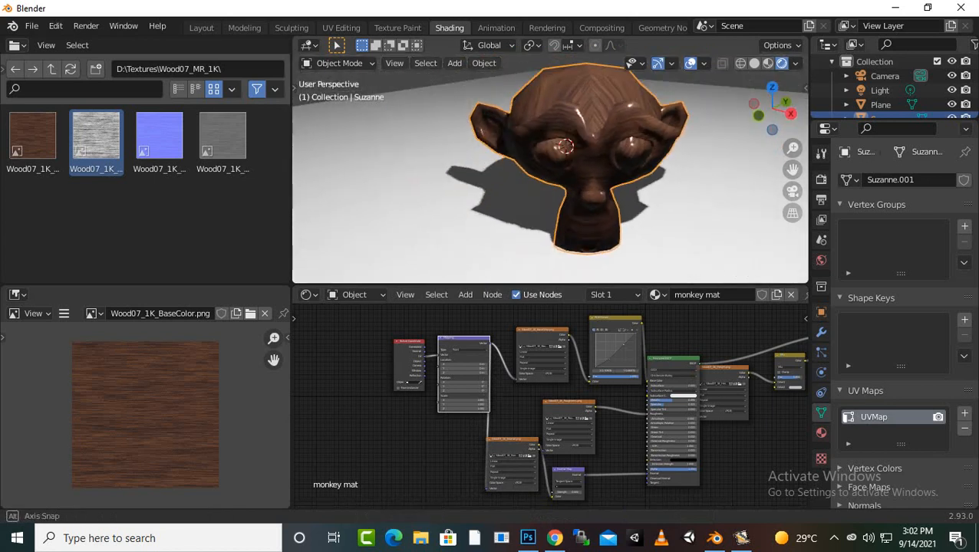
pyautogui.scroll(3, 550, 169)
pyautogui.scroll(-3, 550, 169)
pyautogui.moveTo(550, 168)
pyautogui.mouseDown(button='middle')
pyautogui.moveTo(476, 175)
pyautogui.moveTo(537, 171)
pyautogui.mouseUp(button='middle')
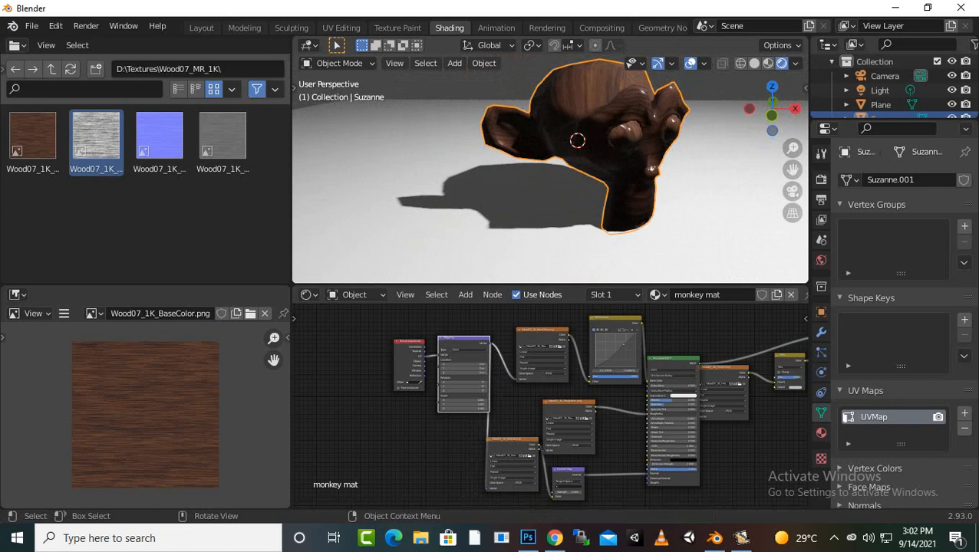
pyautogui.scroll(-2, 550, 406)
pyautogui.scroll(3, 551, 169)
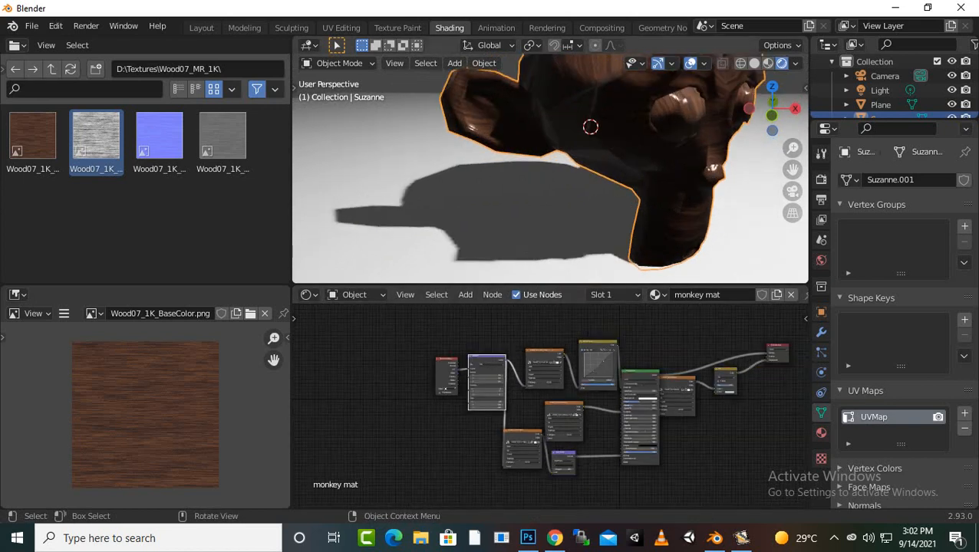
pyautogui.scroll(-4, 550, 169)
pyautogui.moveTo(550, 168); pyautogui.dragTo(606, 170, button='middle')
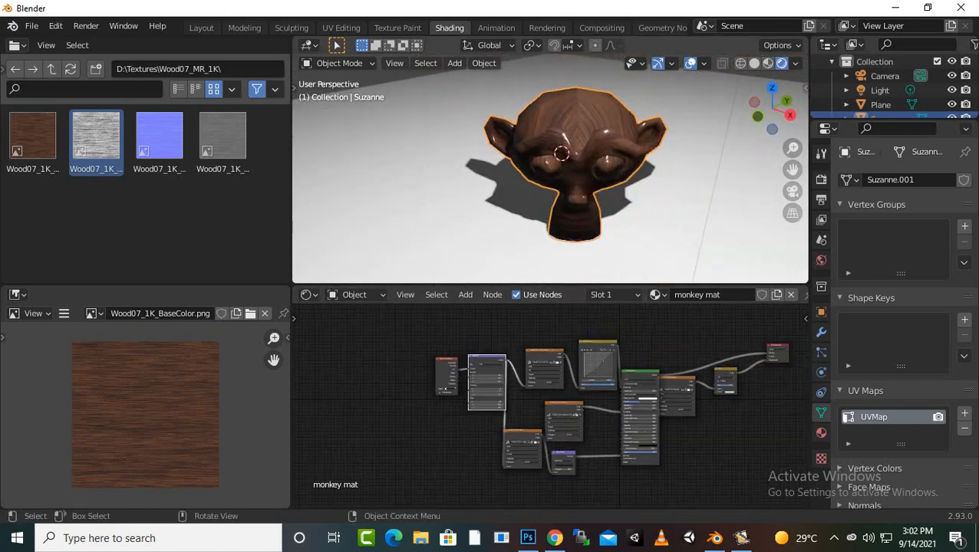